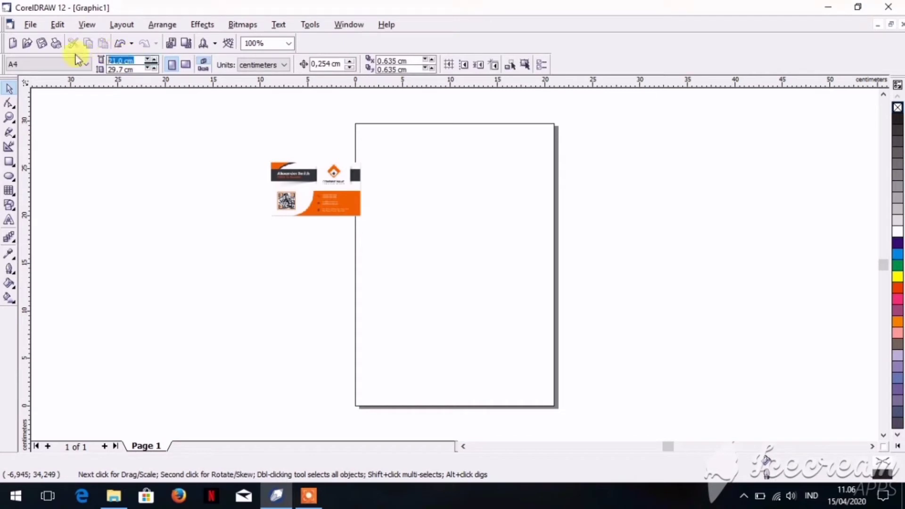
Step: Set the page size to 9 cm wide by 5 cm high
text(9)
key(Tab)
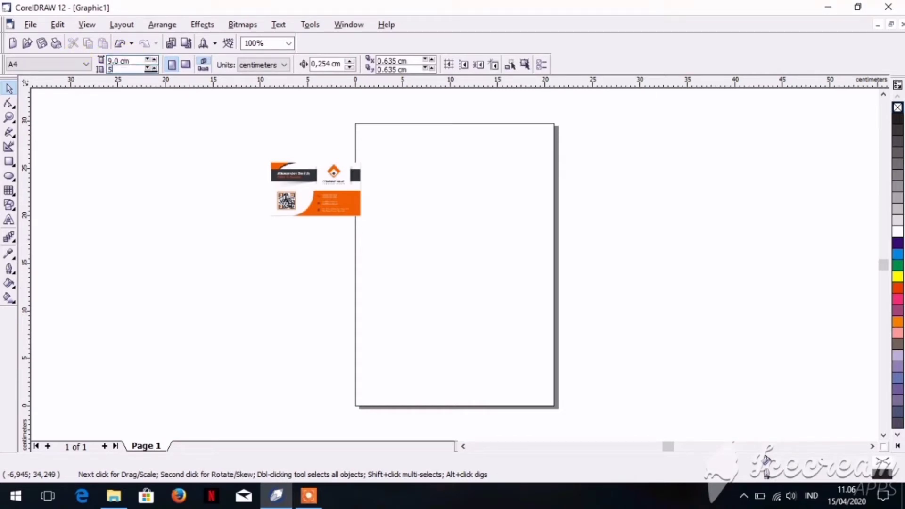
key(Return)
scroll(251, 170, down, 3)
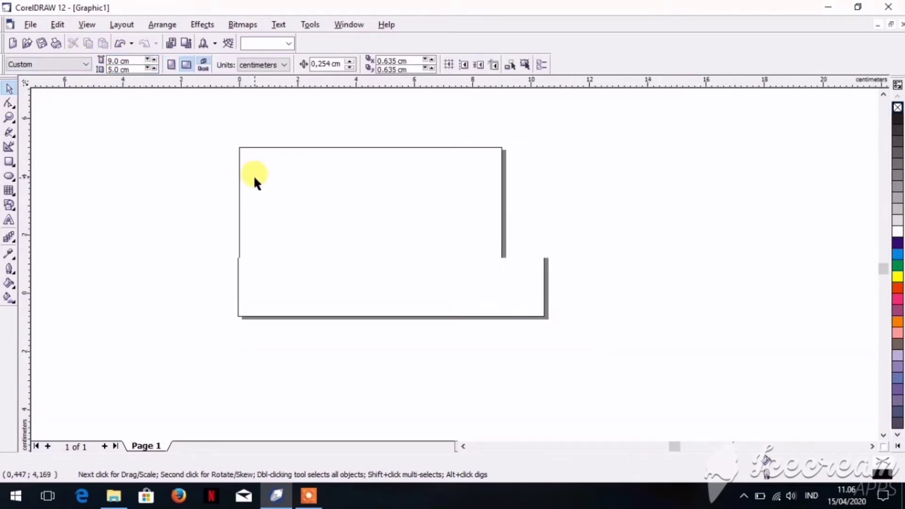
Step: Resize the business card image to 9 × 5 cm and move it close beside the page's left edge
drag(123, 97, 215, 248)
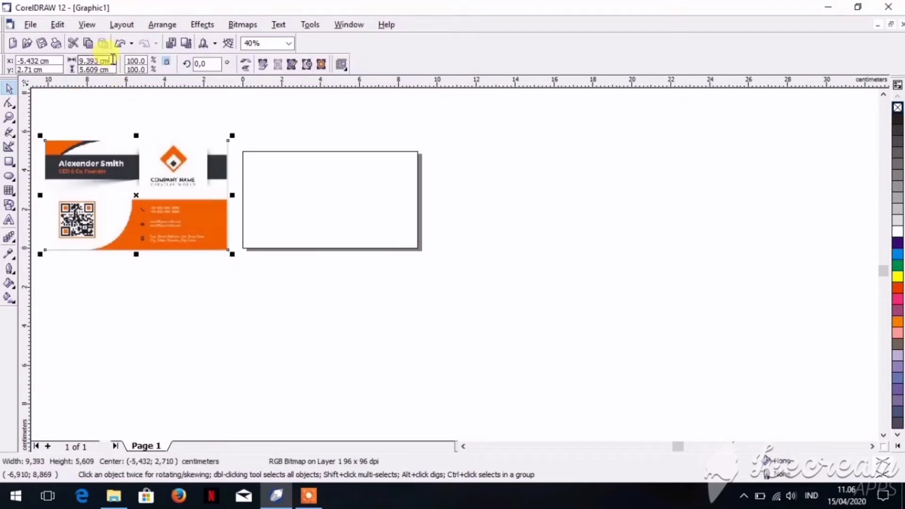
click(113, 60)
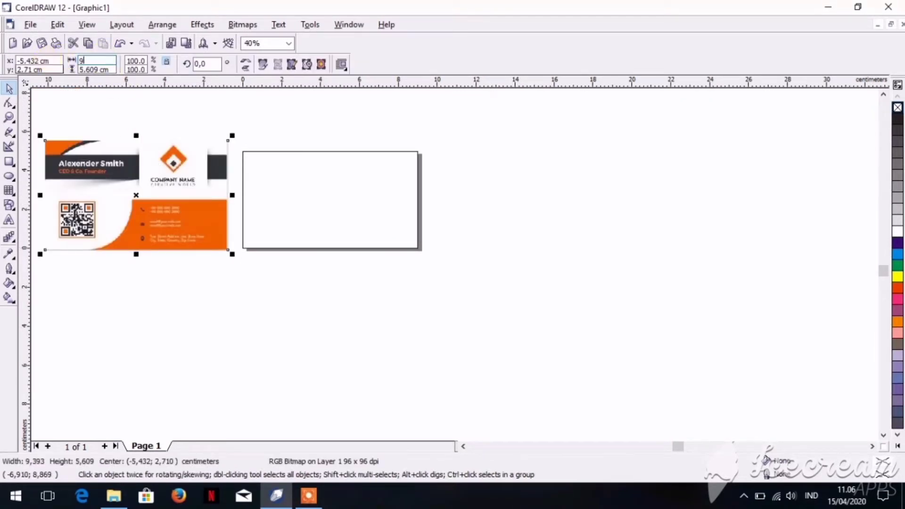
key(Tab)
key(Return)
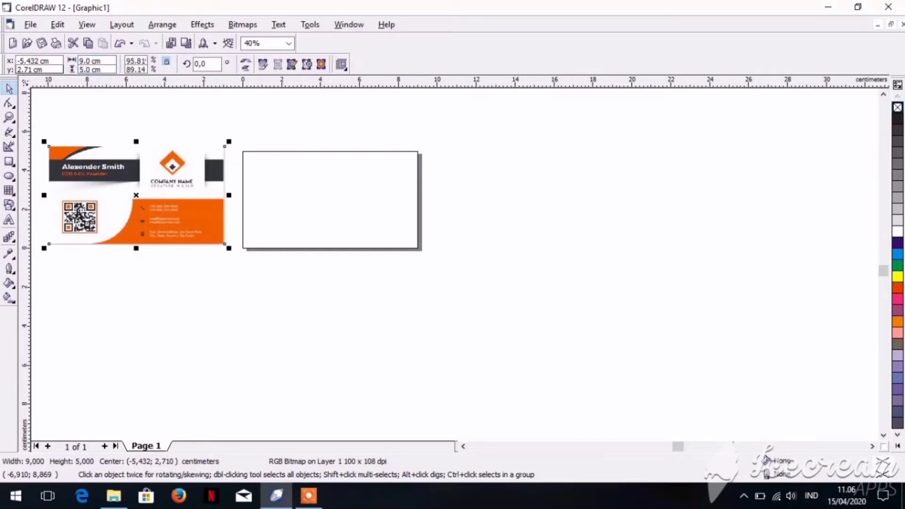
click(463, 446)
scroll(442, 97, up, 2)
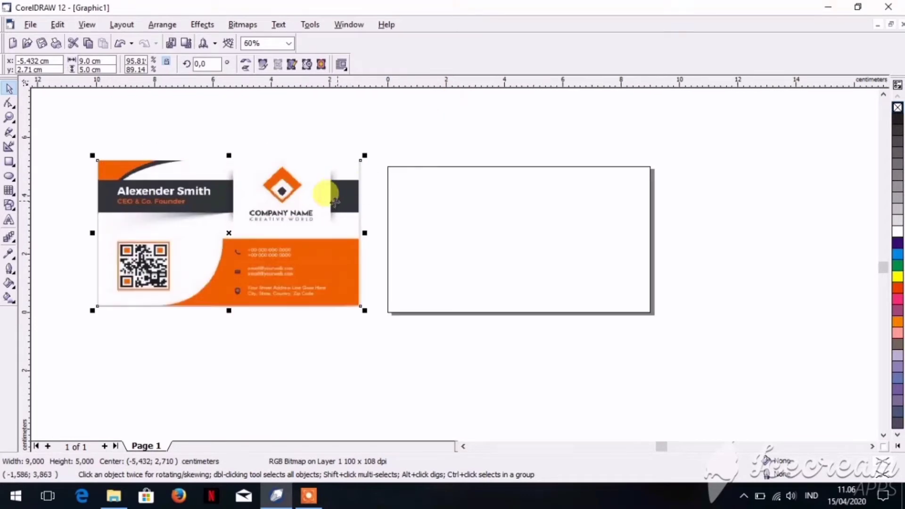
drag(322, 188, 344, 179)
click(418, 121)
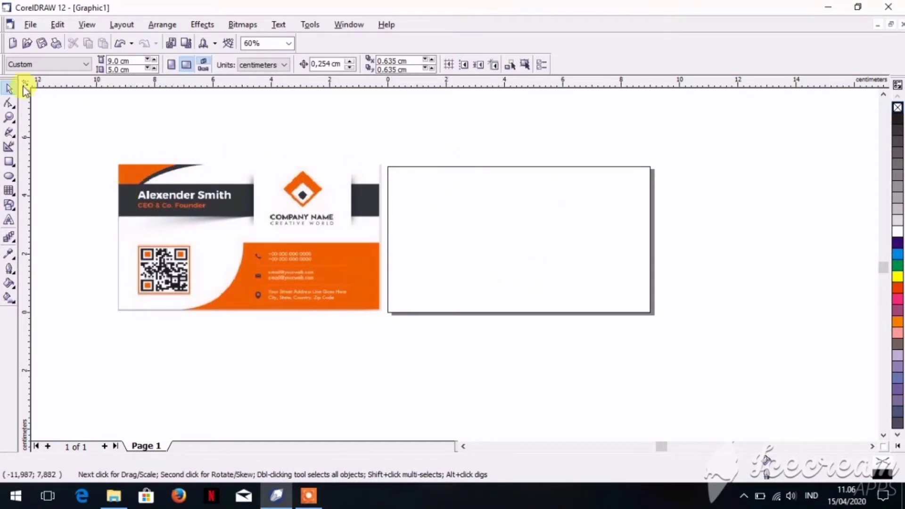
Step: Draw a closed triangle about 2.75 × 1.66 cm in the page's upper-left corner with the Bezier tool and fill it black
click(14, 138)
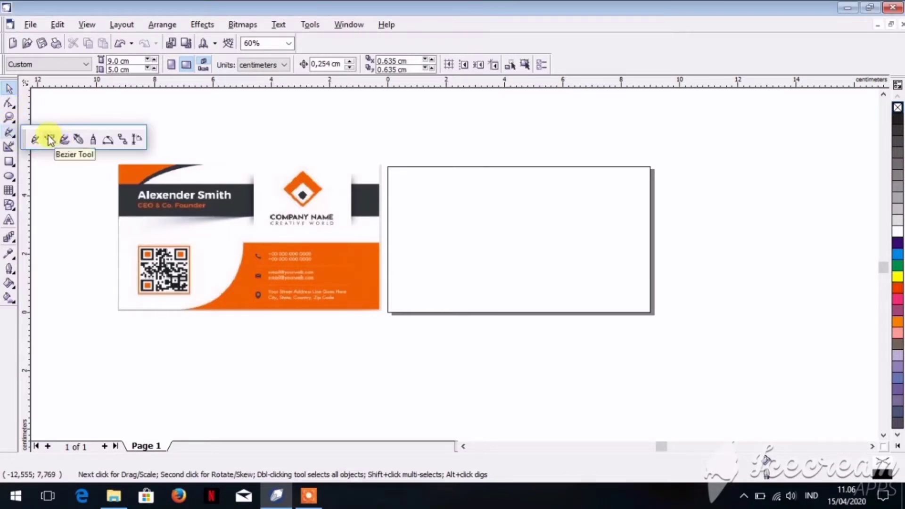
click(50, 139)
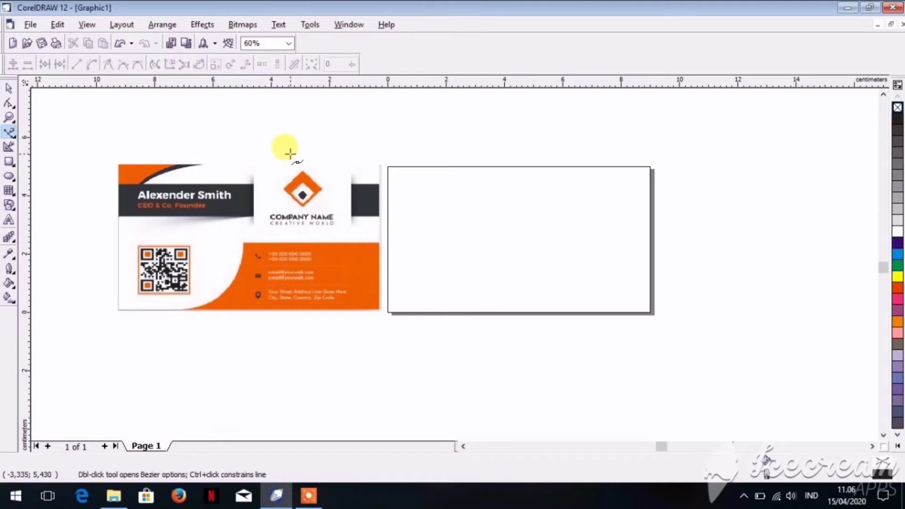
click(388, 215)
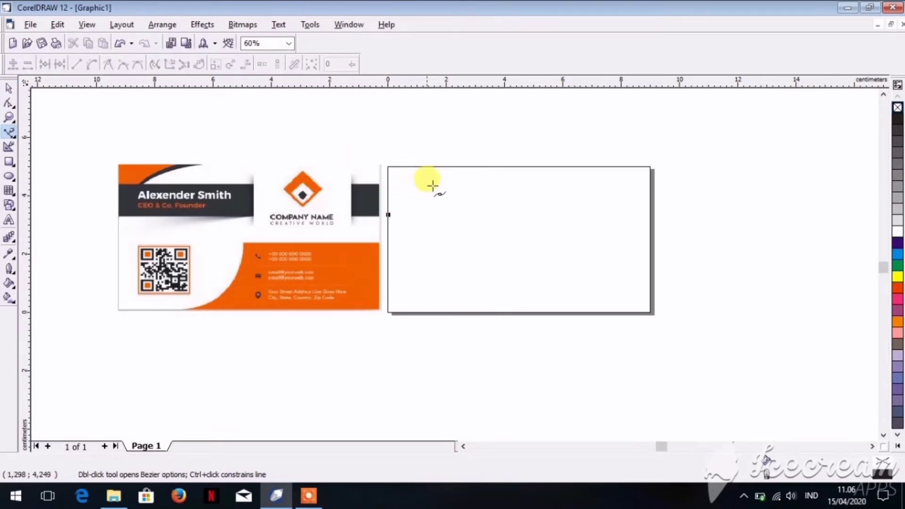
click(468, 167)
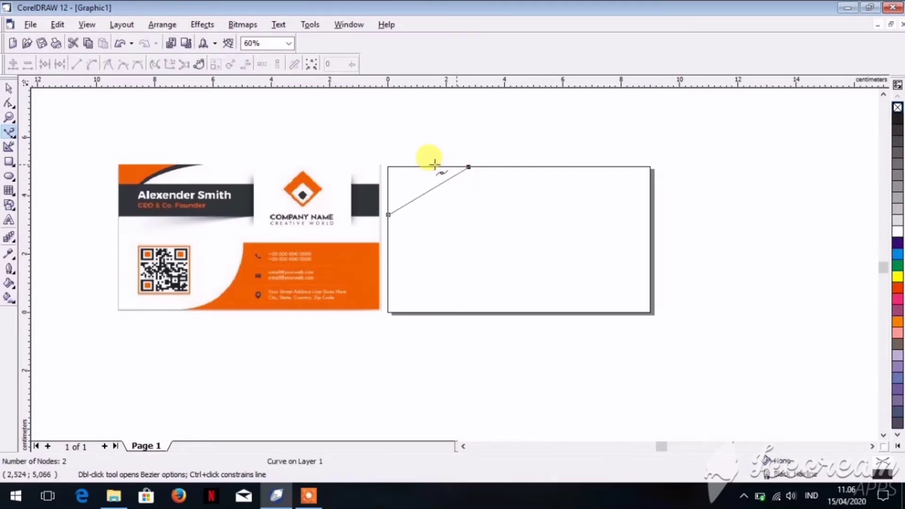
click(387, 166)
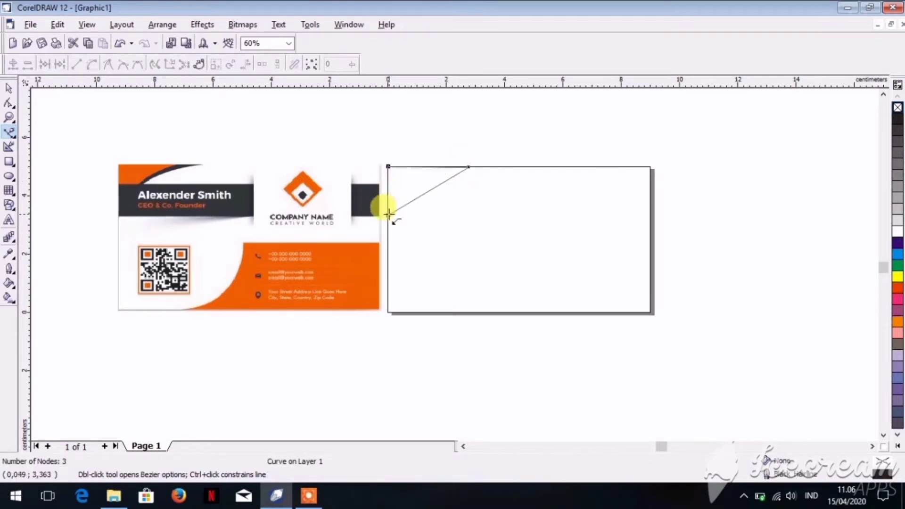
click(388, 214)
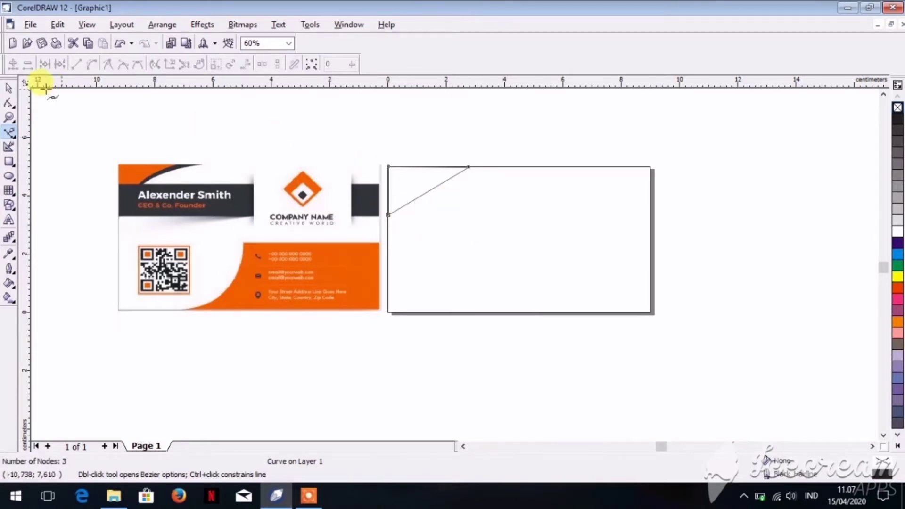
click(9, 88)
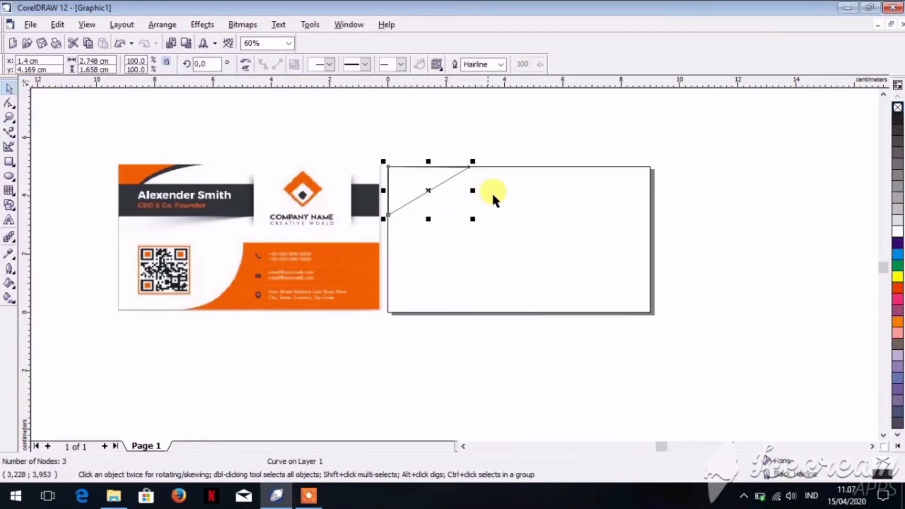
click(899, 121)
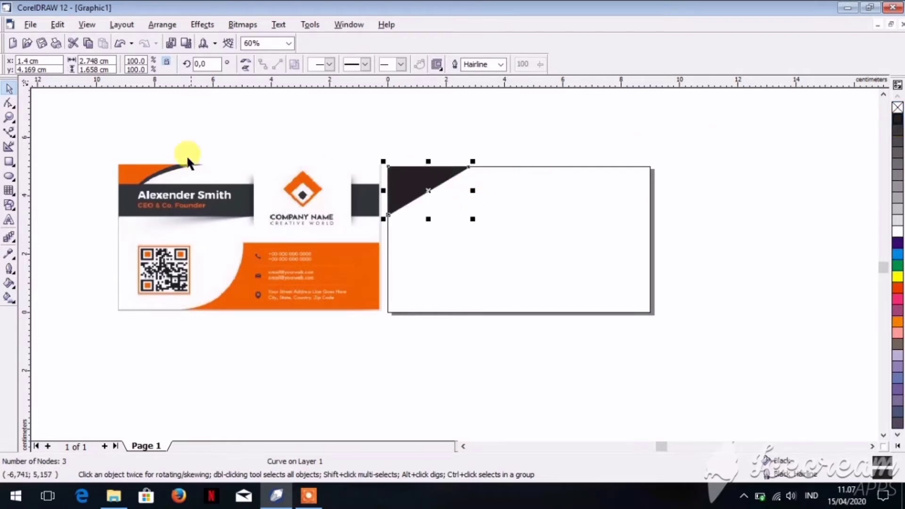
Step: Convert the black triangle's diagonal side to a curve and bend it inward toward the page corner
scroll(424, 158, up, 1)
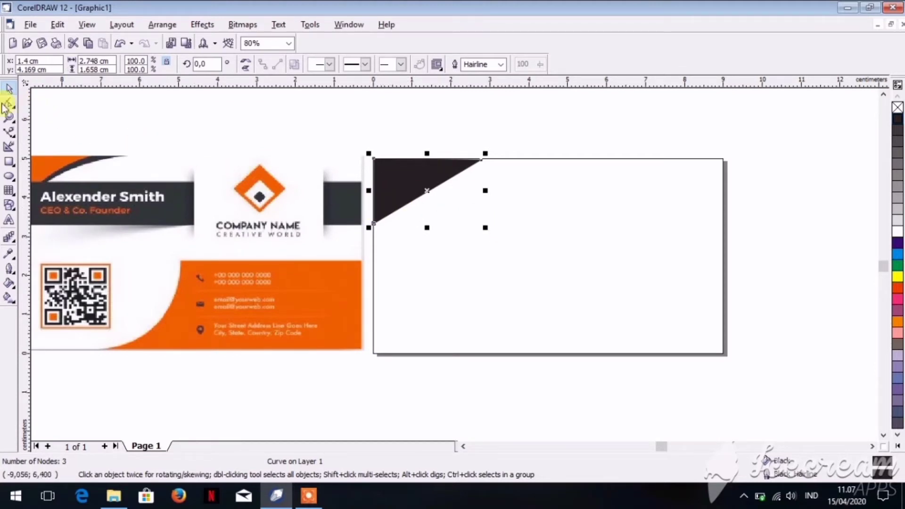
click(10, 105)
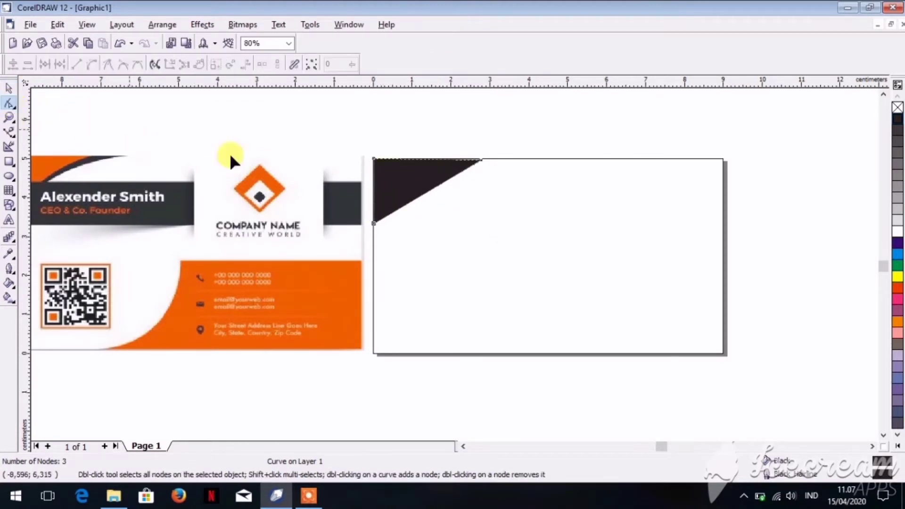
right_click(425, 190)
click(449, 239)
click(423, 196)
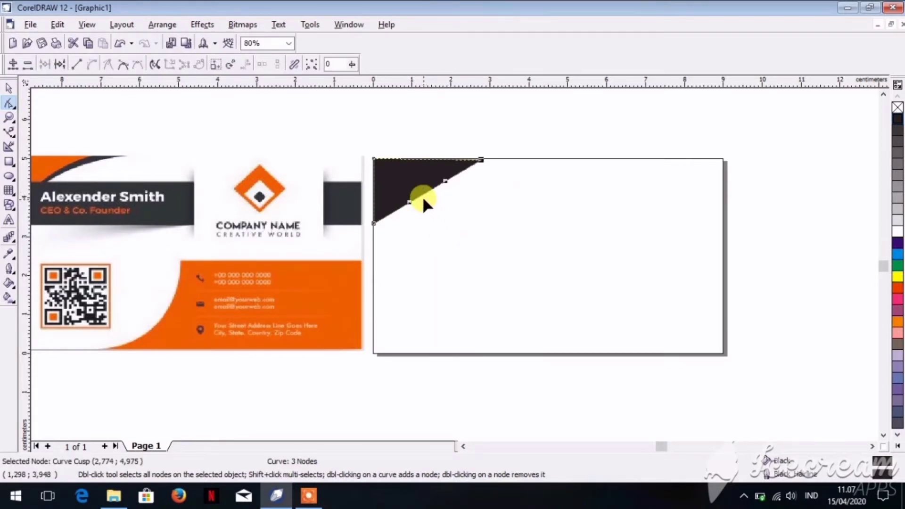
drag(420, 192, 408, 179)
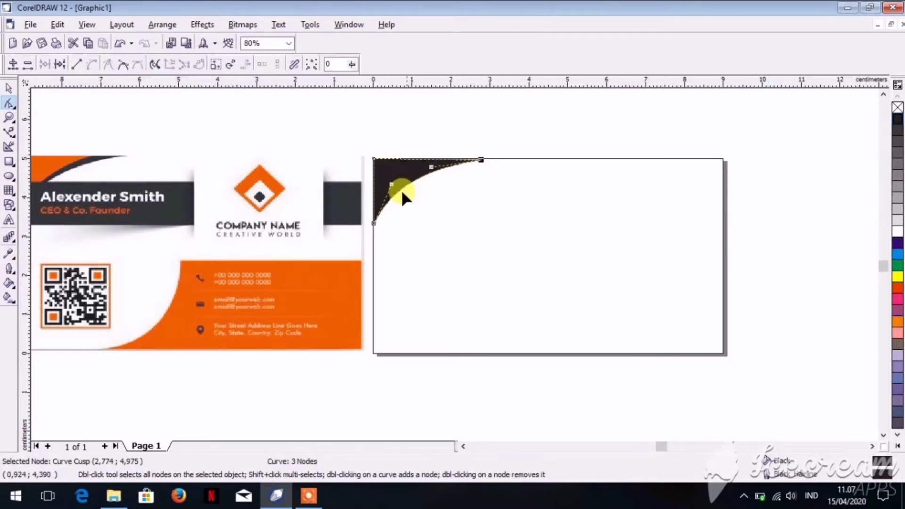
scroll(399, 191, down, 1)
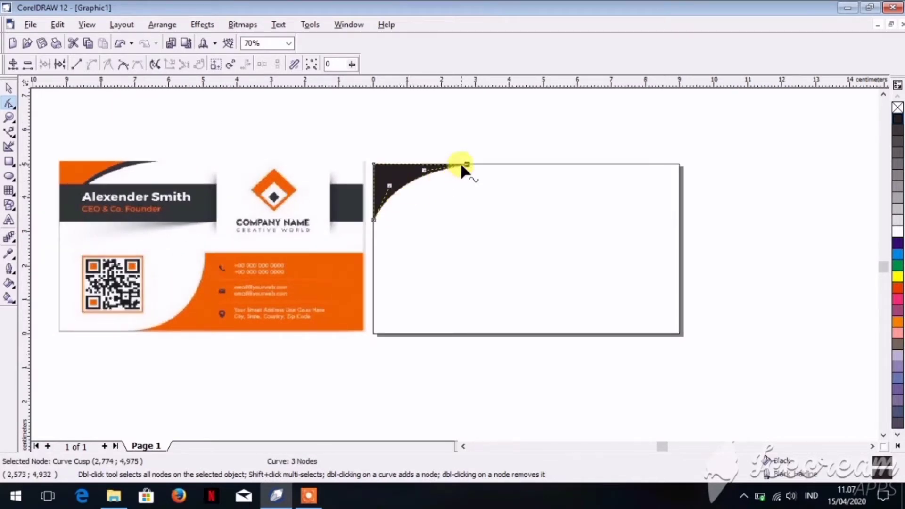
click(9, 88)
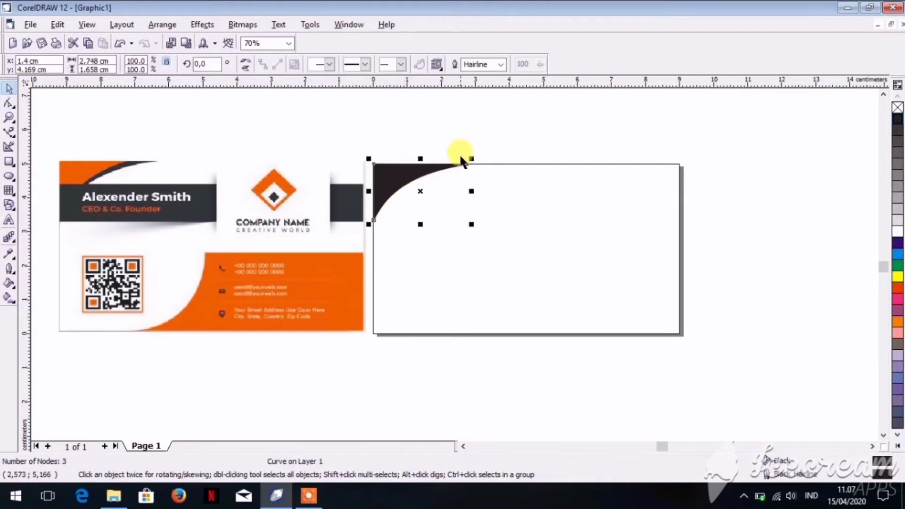
Step: Move the black shape's three nodes onto the page edges and corner, extending it to about 3.08 × 1.79 cm
scroll(461, 160, up, 4)
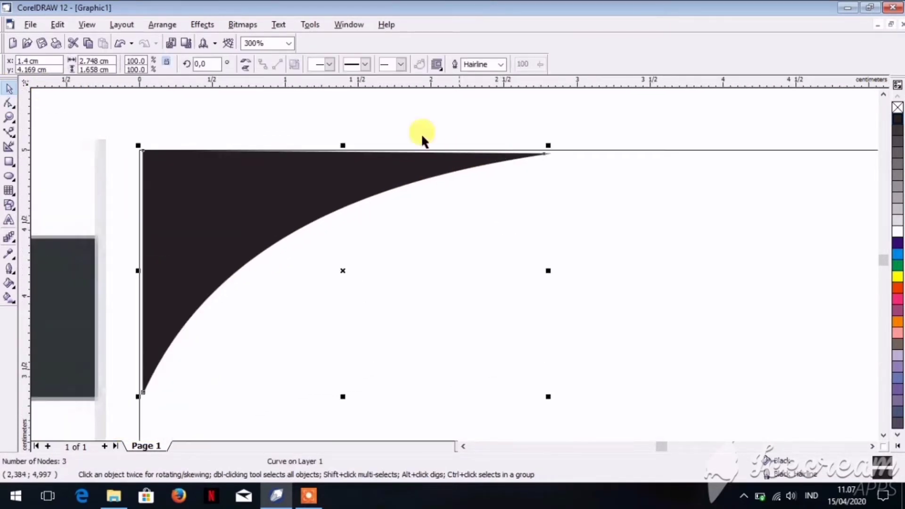
click(9, 102)
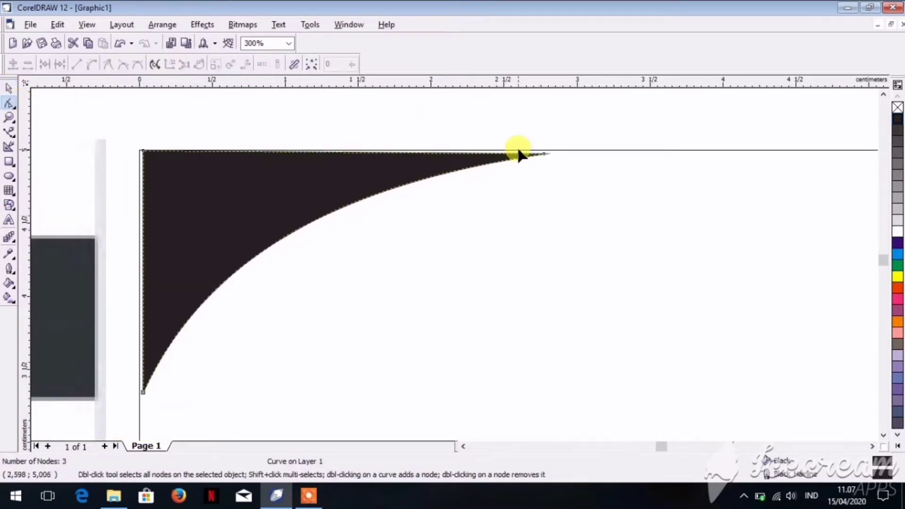
drag(544, 151, 589, 149)
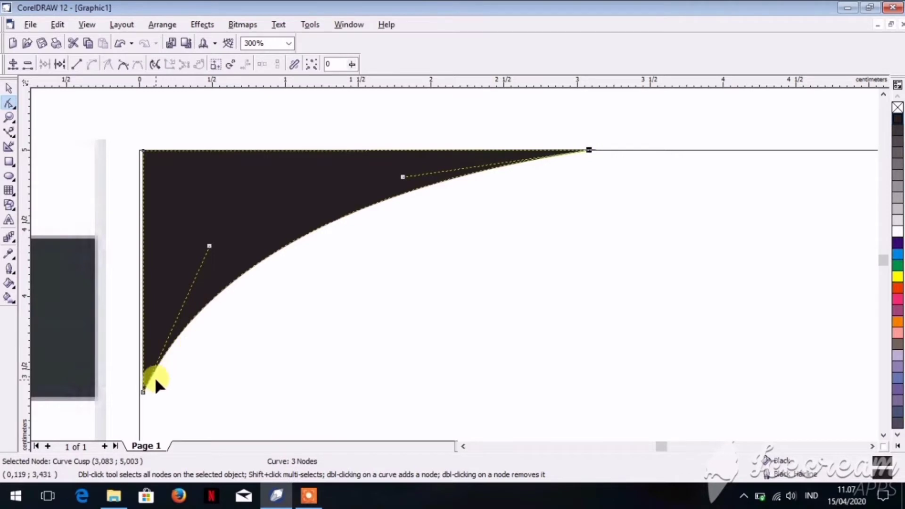
drag(143, 391, 142, 411)
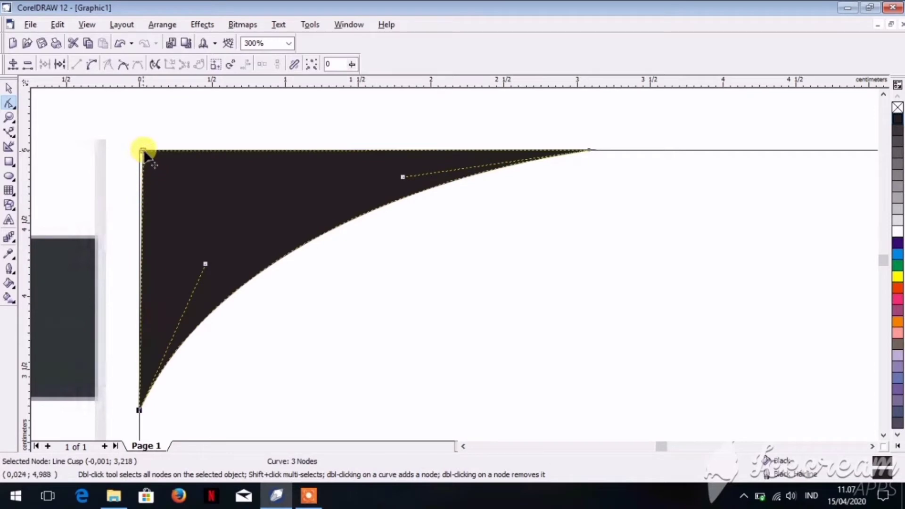
drag(143, 152, 140, 150)
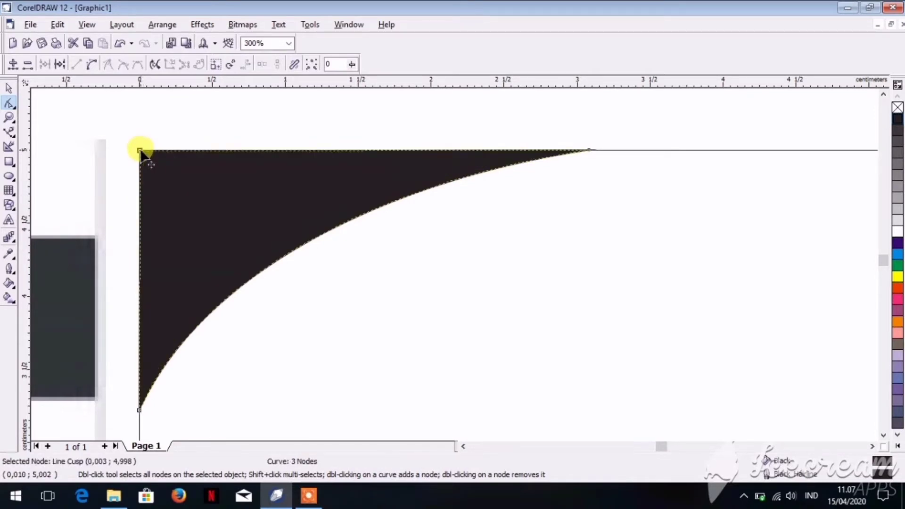
click(11, 88)
Step: Make a smaller copy of the black corner shape, about 2.4 × 1.77 cm, anchored at the page corner, and fill it orange
scroll(203, 188, down, 3)
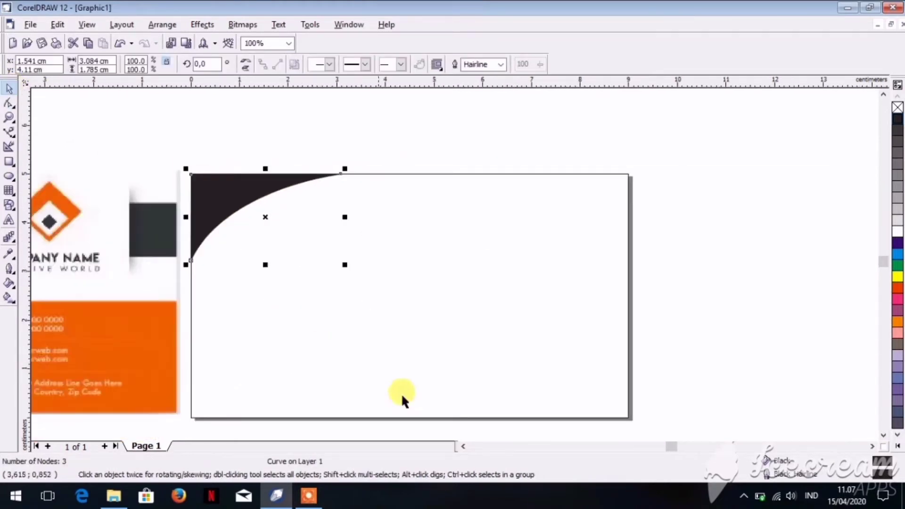
scroll(465, 447, left, 2)
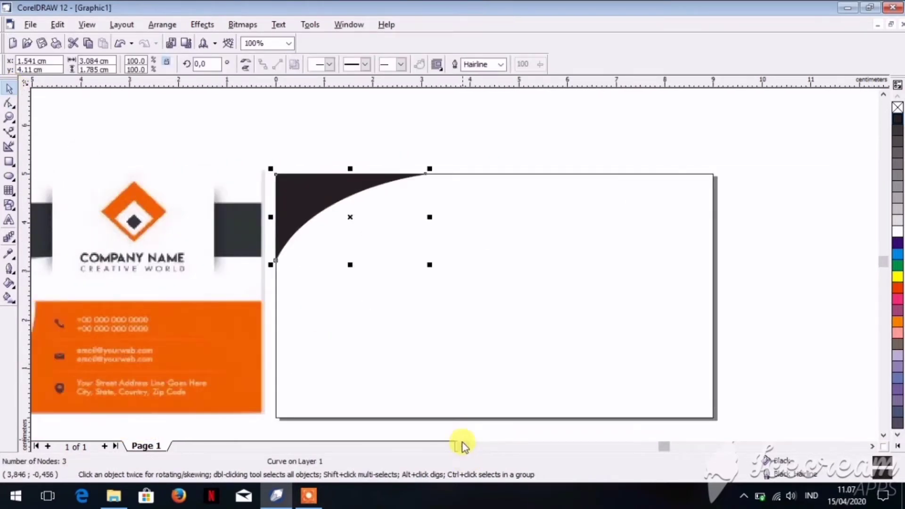
scroll(462, 445, left, 6)
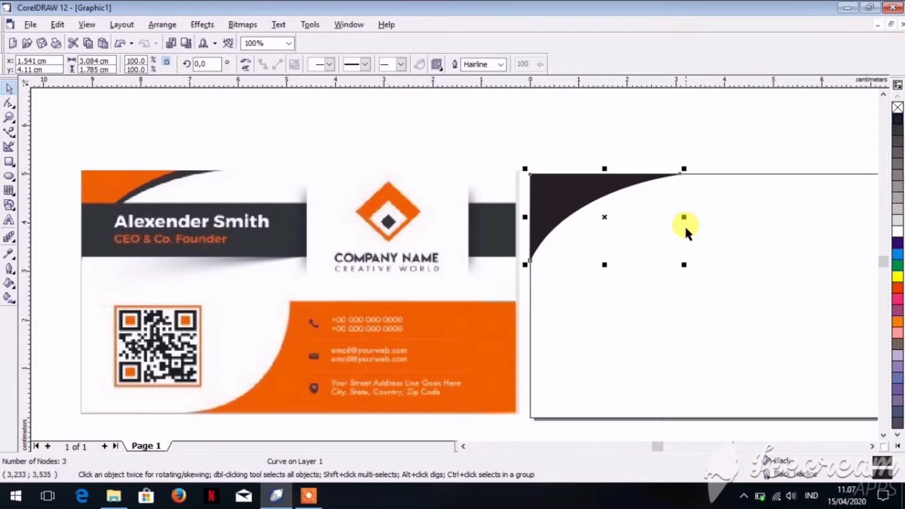
drag(685, 218, 651, 215)
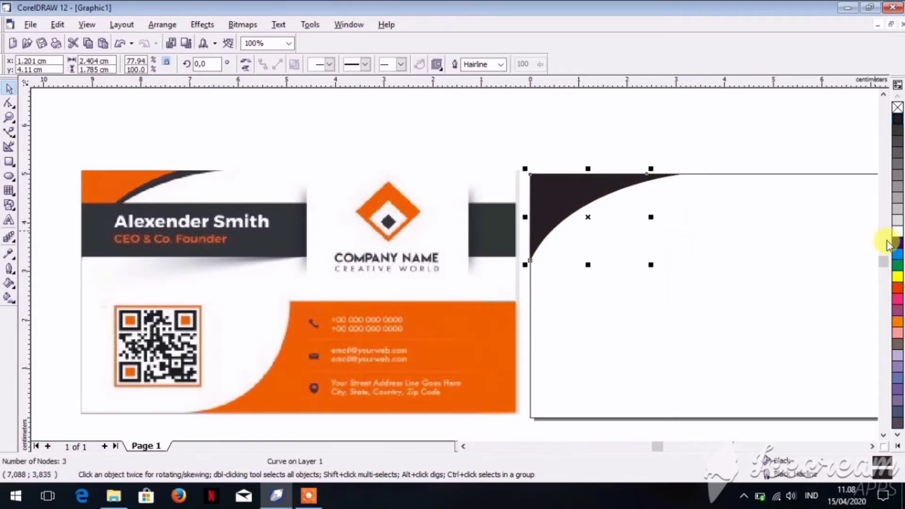
click(899, 296)
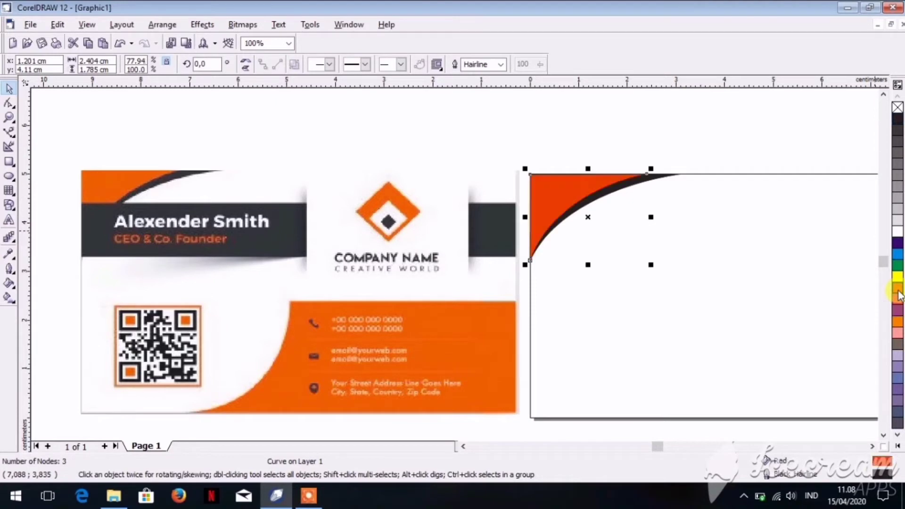
click(898, 322)
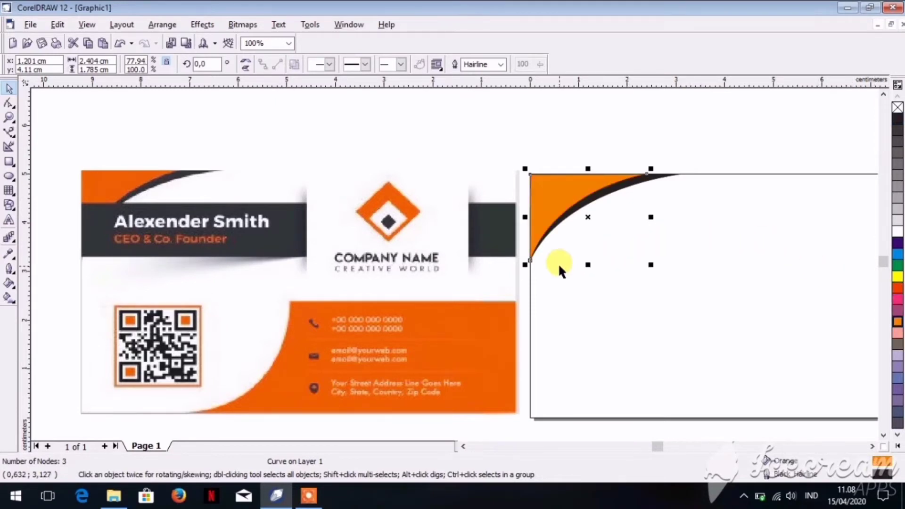
mouse_move(588, 264)
mouse_down()
mouse_move(587, 252)
mouse_move(591, 264)
mouse_up()
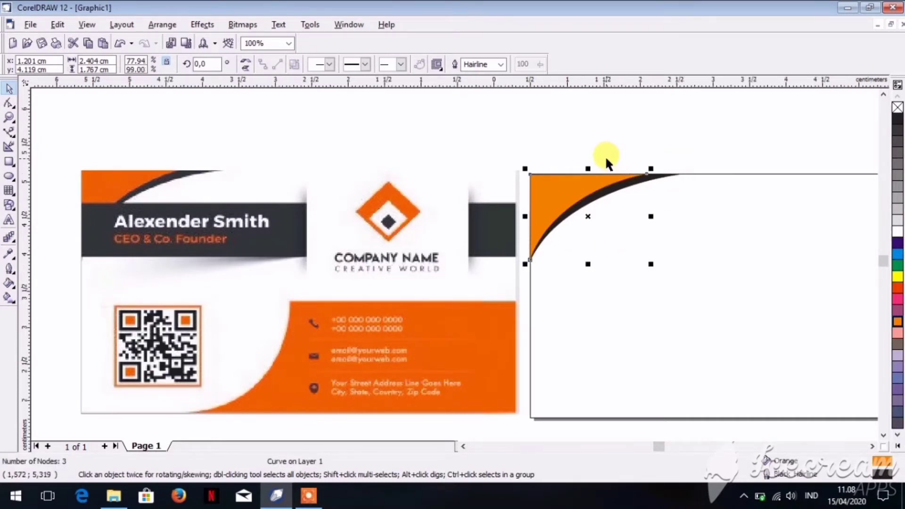
scroll(606, 158, up, 3)
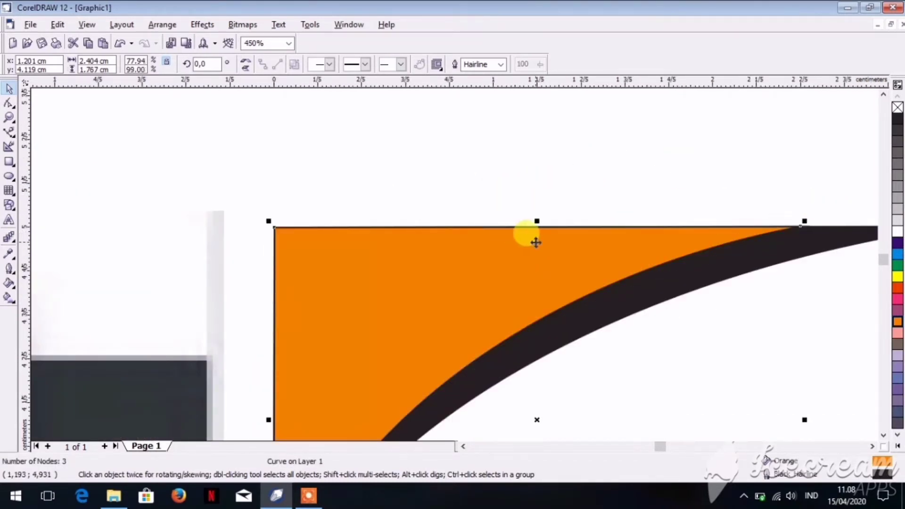
scroll(535, 240, down, 1)
scroll(537, 242, down, 3)
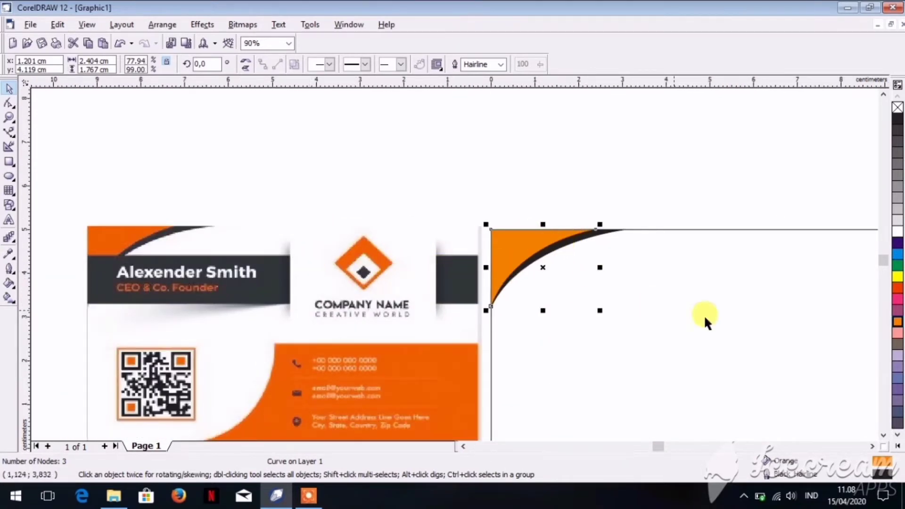
Step: Draw a closed four-sided shape about 5.98 × 2.32 cm in the page's lower-right corner with the Bezier tool
scroll(705, 316, down, 1)
click(872, 446)
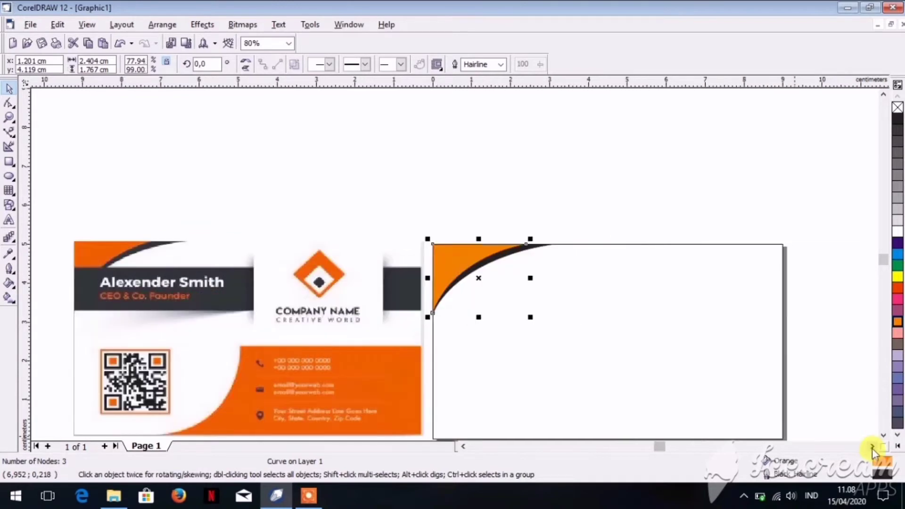
click(885, 436)
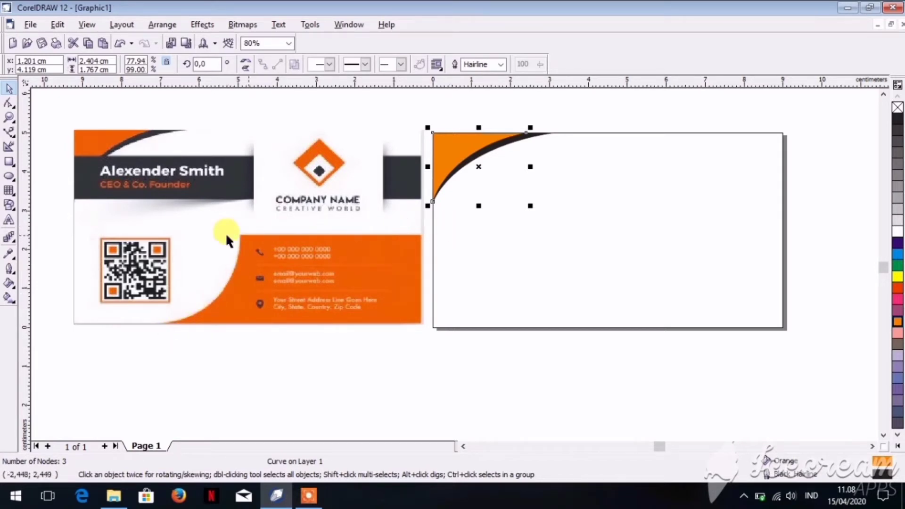
click(10, 133)
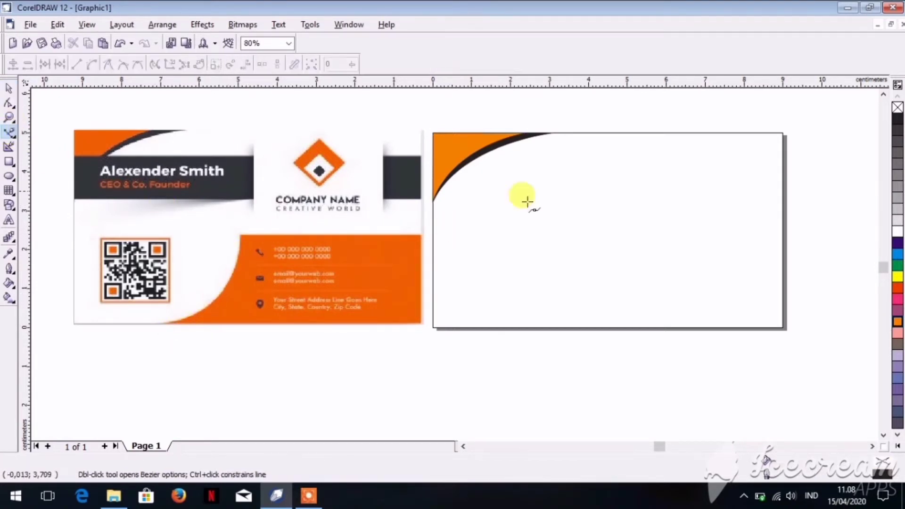
click(783, 238)
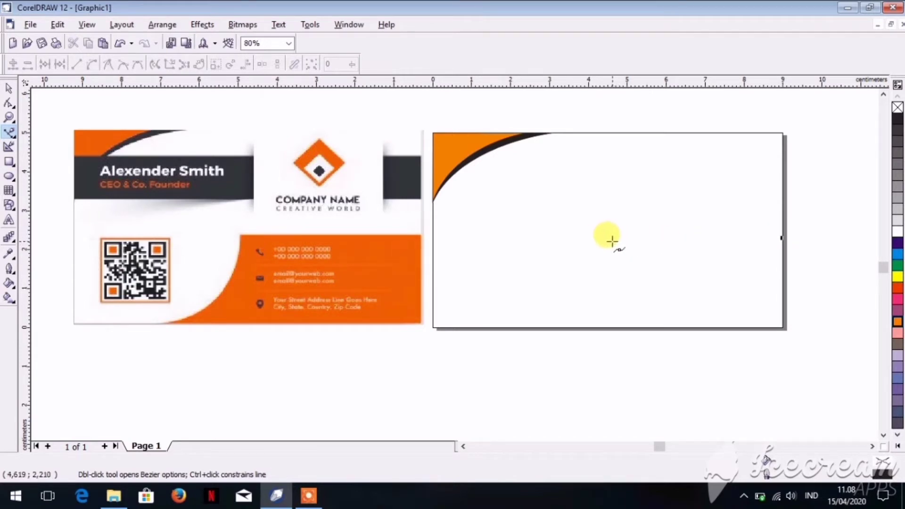
click(611, 241)
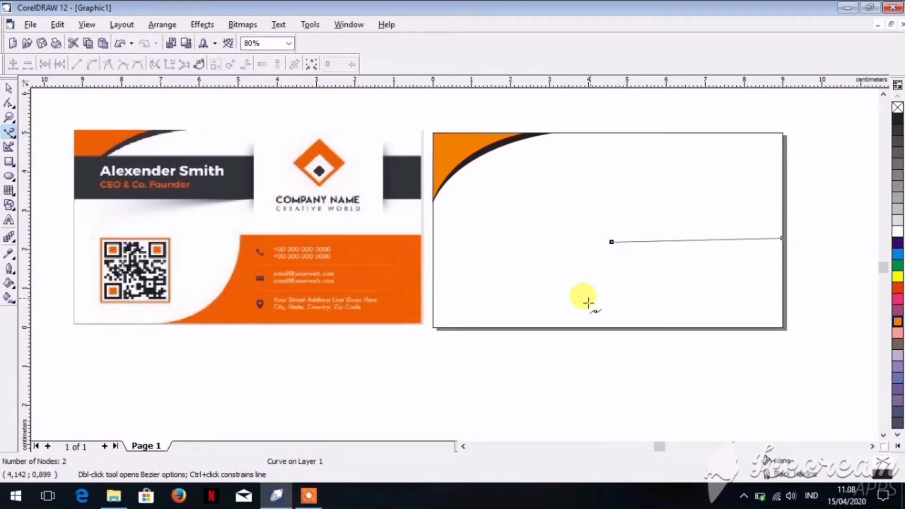
click(550, 326)
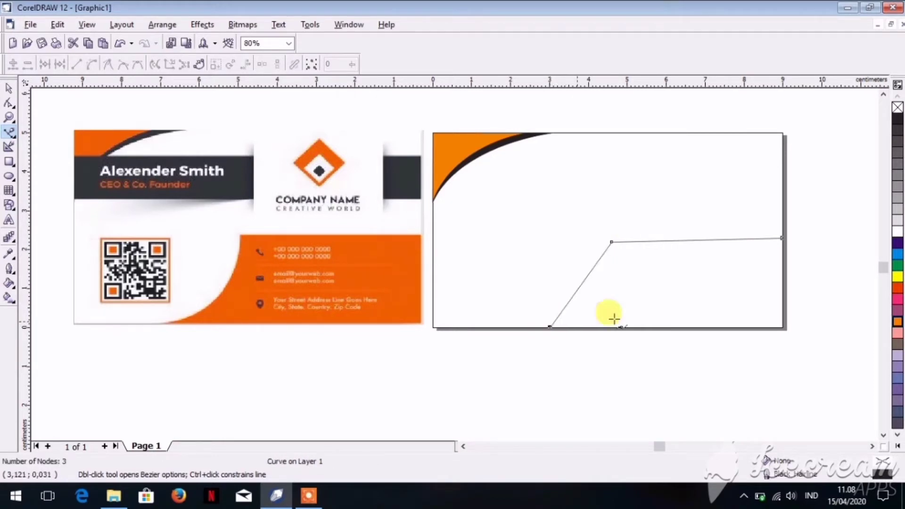
click(782, 327)
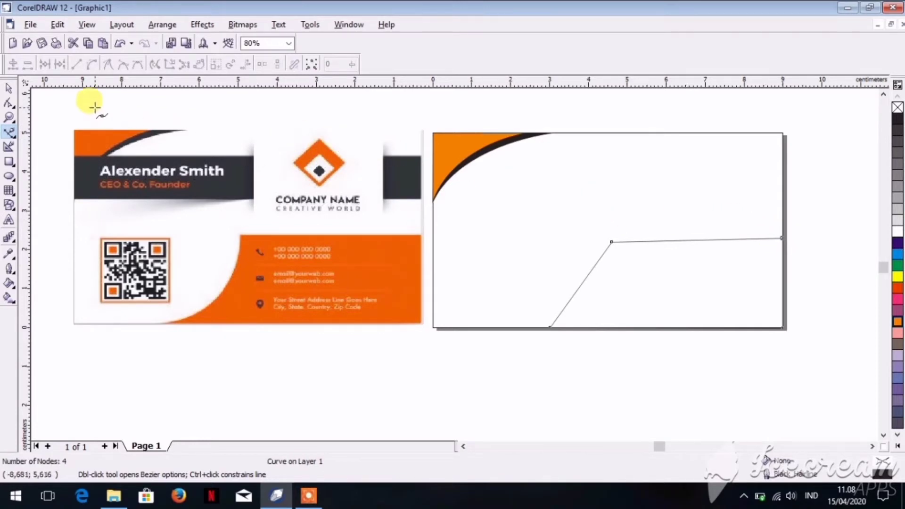
click(10, 89)
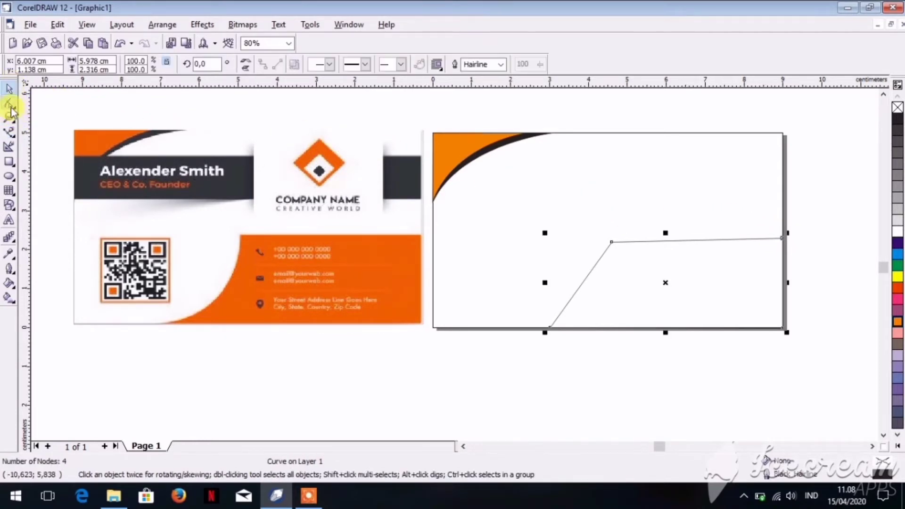
Step: Level the new shape's top edge, convert its slanted side to a curve and bend it inward toward the page's lower-right corner
click(9, 103)
drag(612, 242, 605, 239)
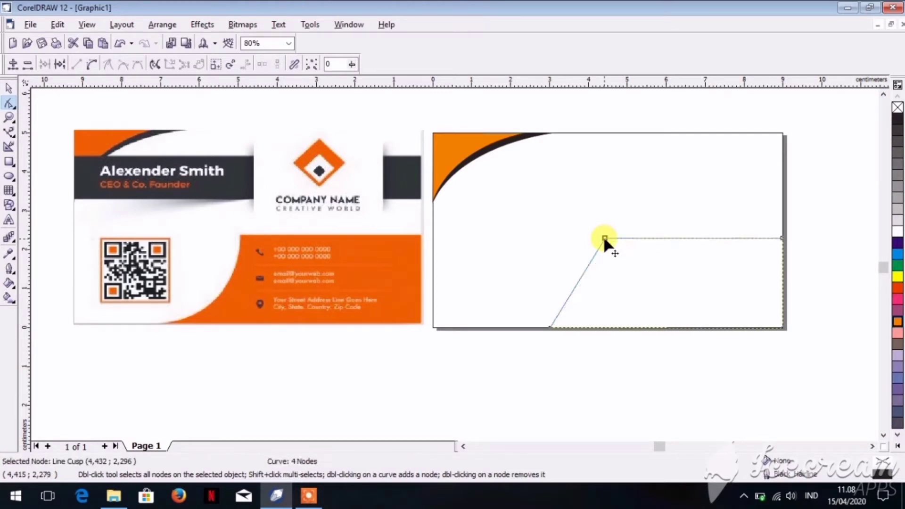
right_click(584, 276)
click(608, 323)
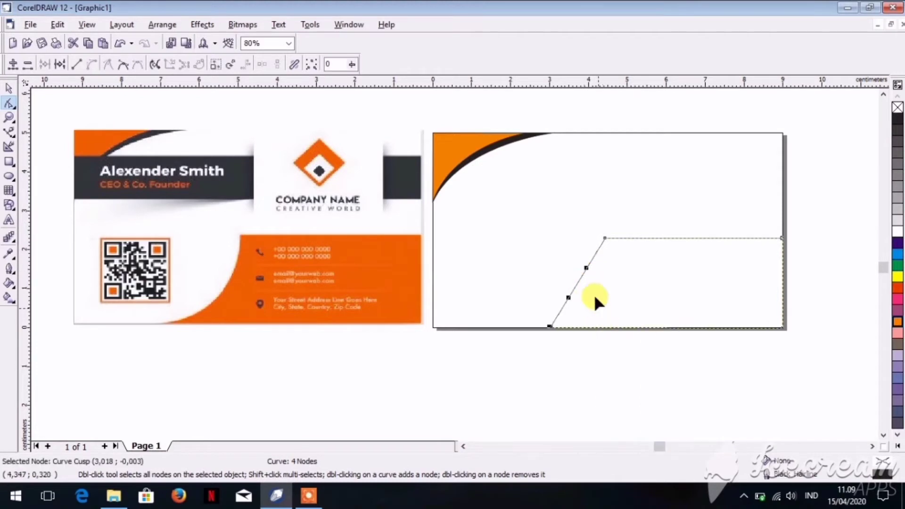
drag(581, 279, 592, 298)
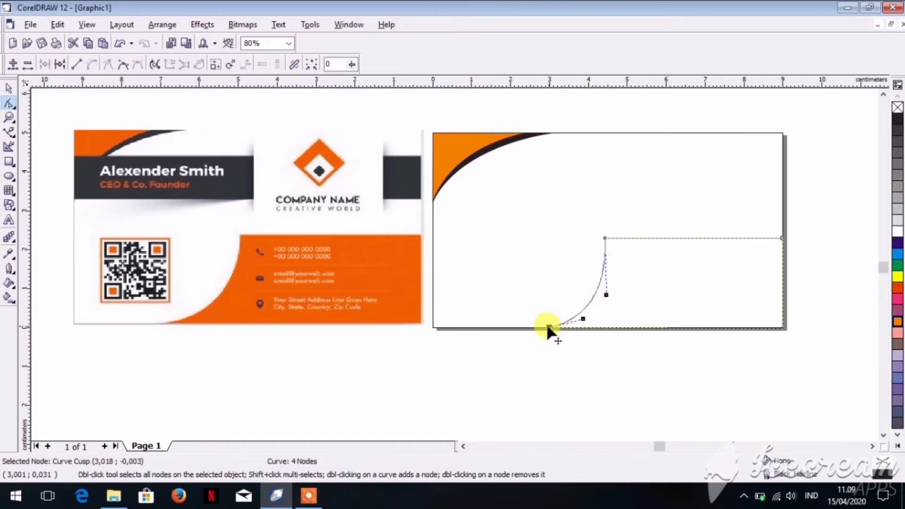
Step: Move the curve's lower node outward along the page's bottom edge and narrow the whole shape to about 6.15 cm wide
drag(546, 325, 527, 325)
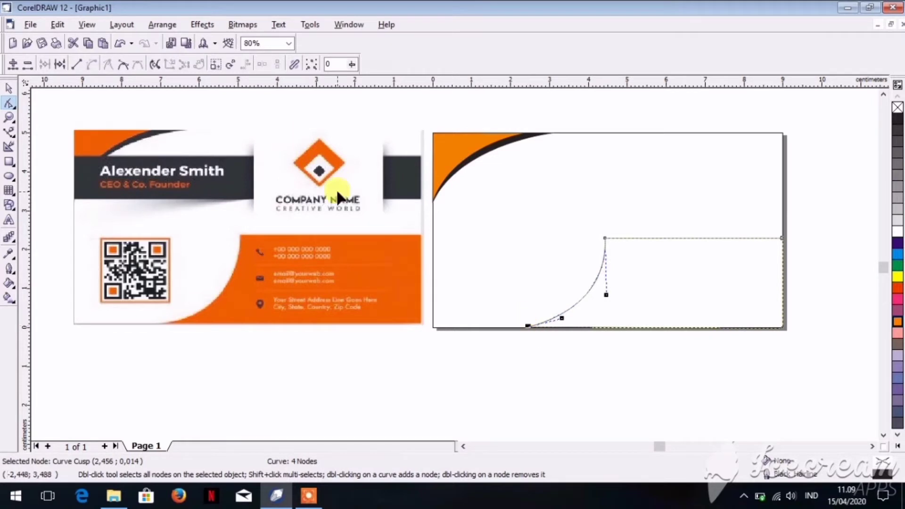
click(8, 88)
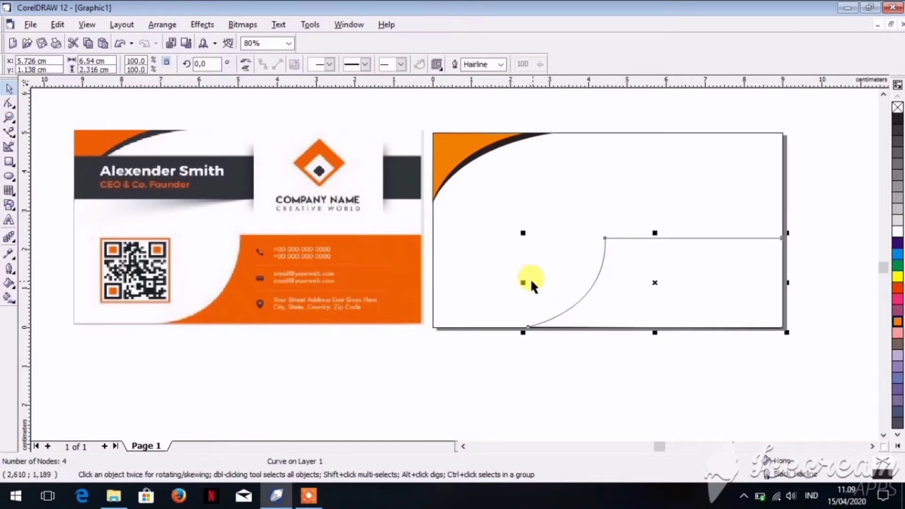
drag(522, 283, 537, 282)
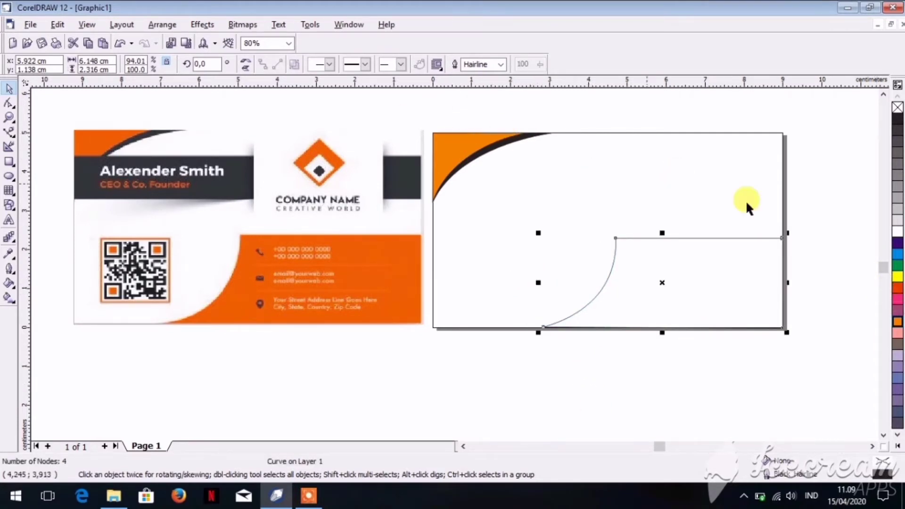
Step: Fill the lower-right shape with orange and set its outline width to None
click(898, 291)
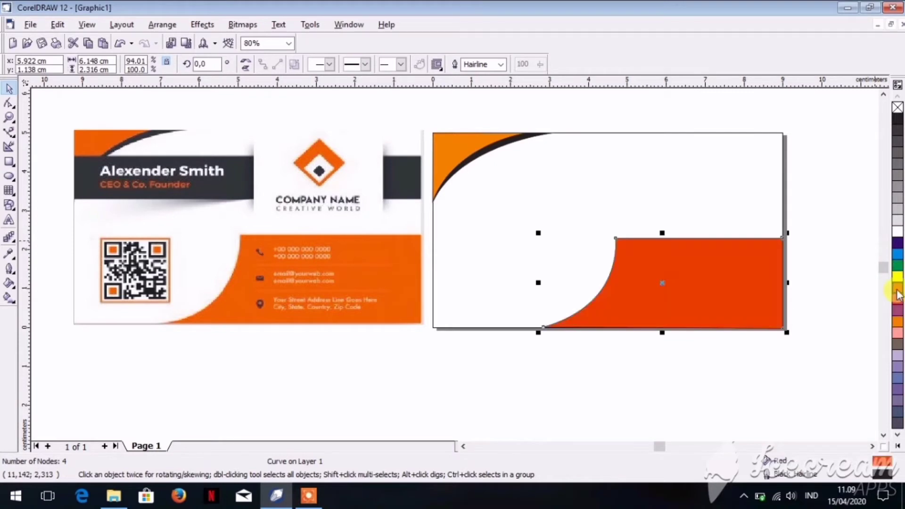
click(898, 321)
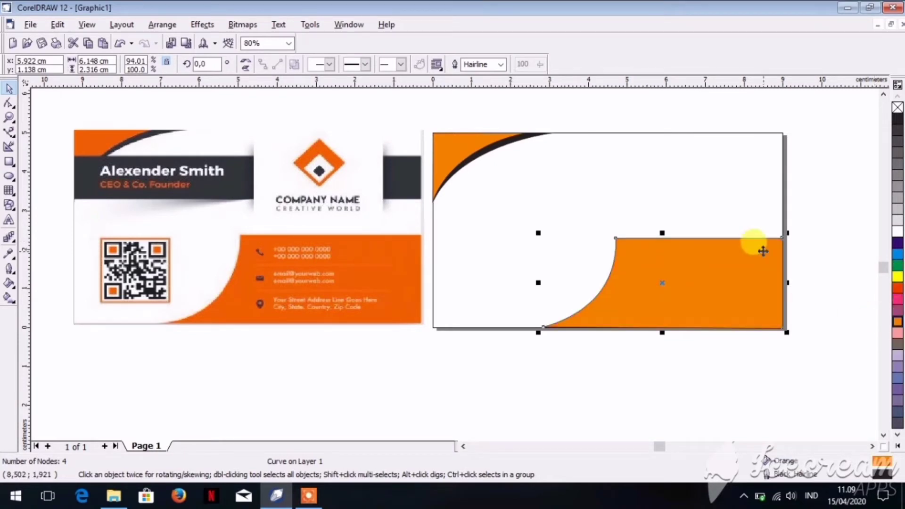
scroll(762, 248, up, 4)
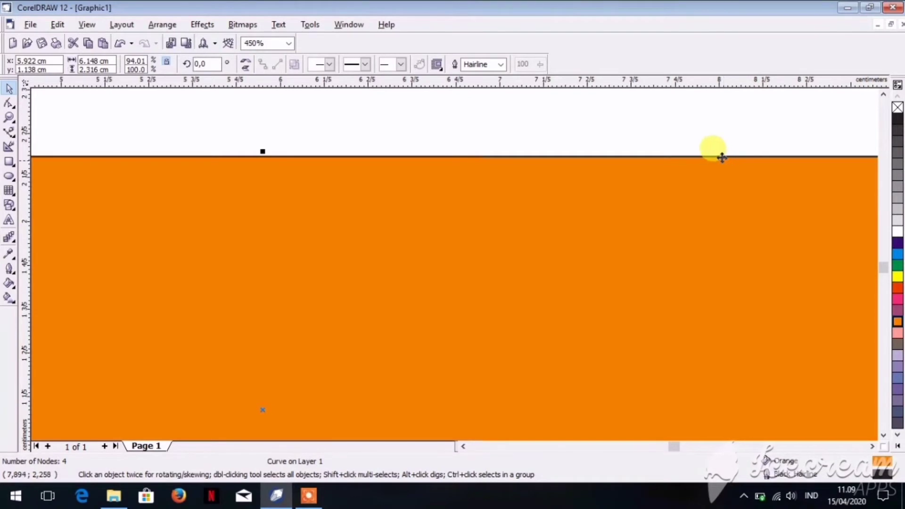
scroll(701, 208, down, 3)
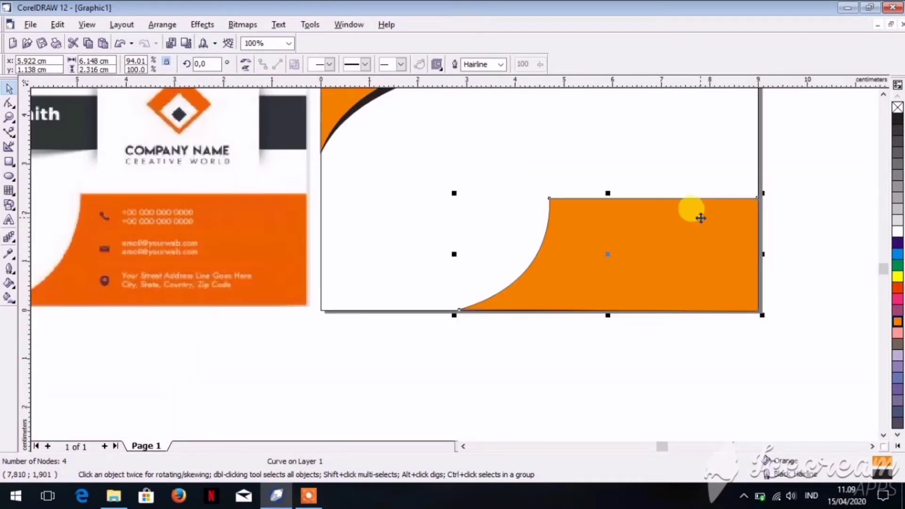
double_click(801, 478)
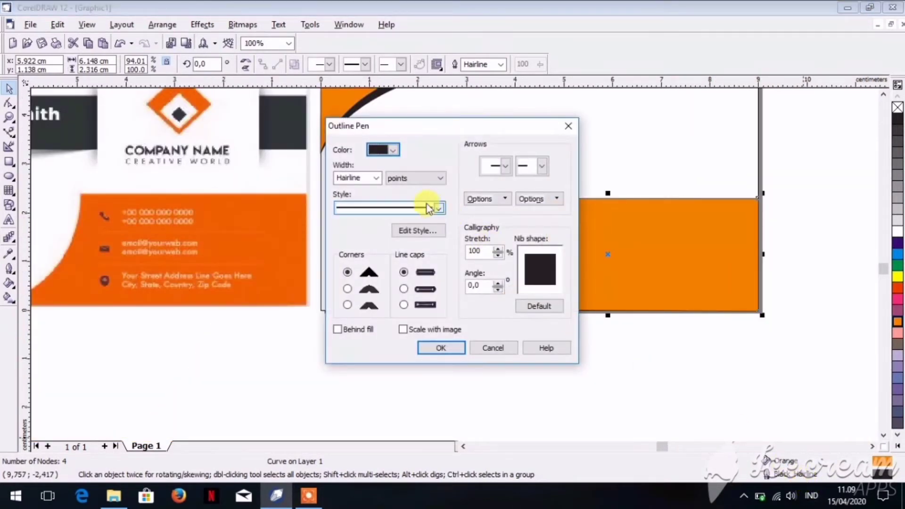
click(375, 178)
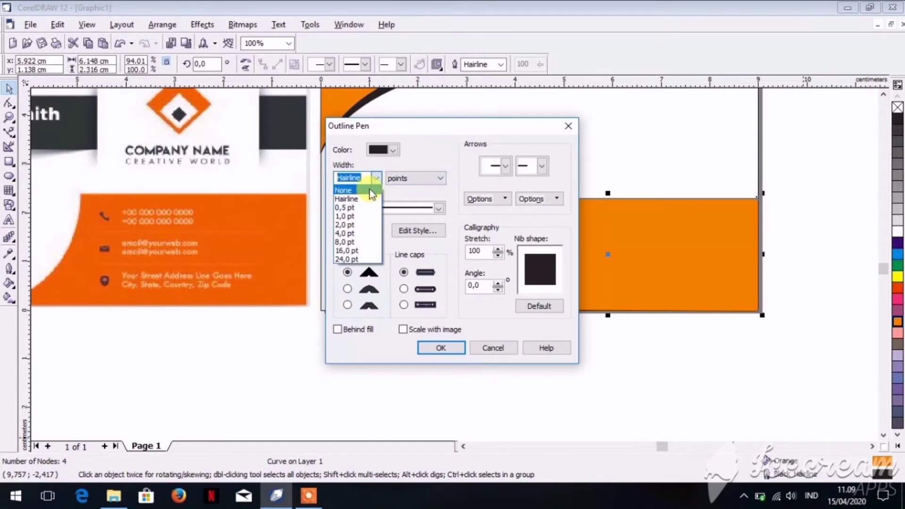
click(370, 190)
click(430, 348)
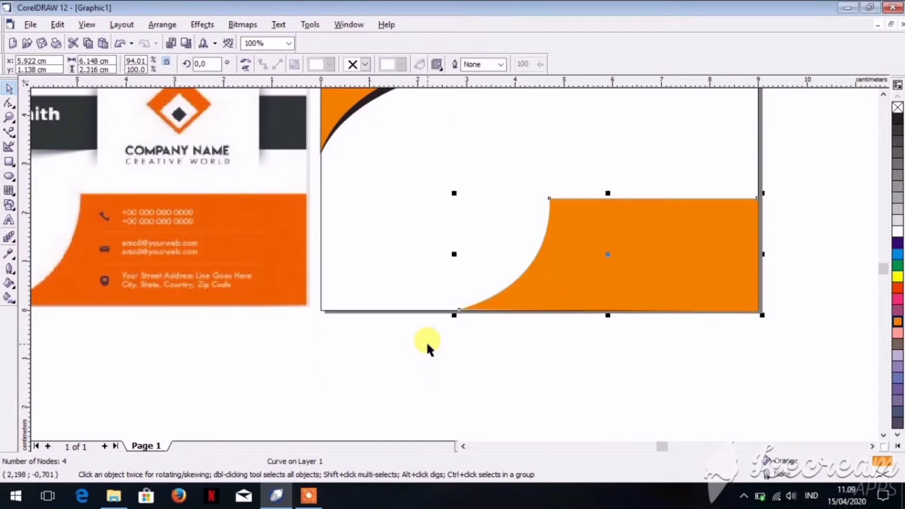
Step: Draw a rectangle about 8.98 × 1.14 cm across the upper part of the page and fill it black
scroll(544, 333, down, 1)
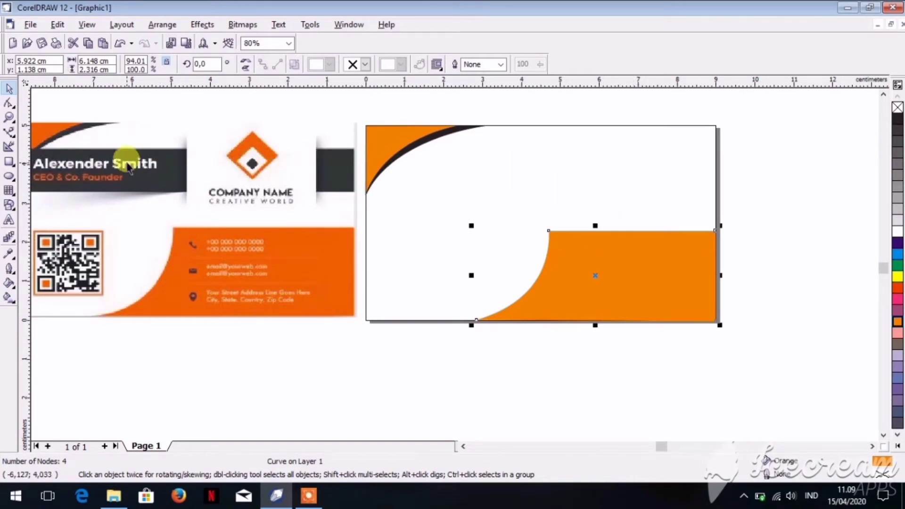
click(9, 163)
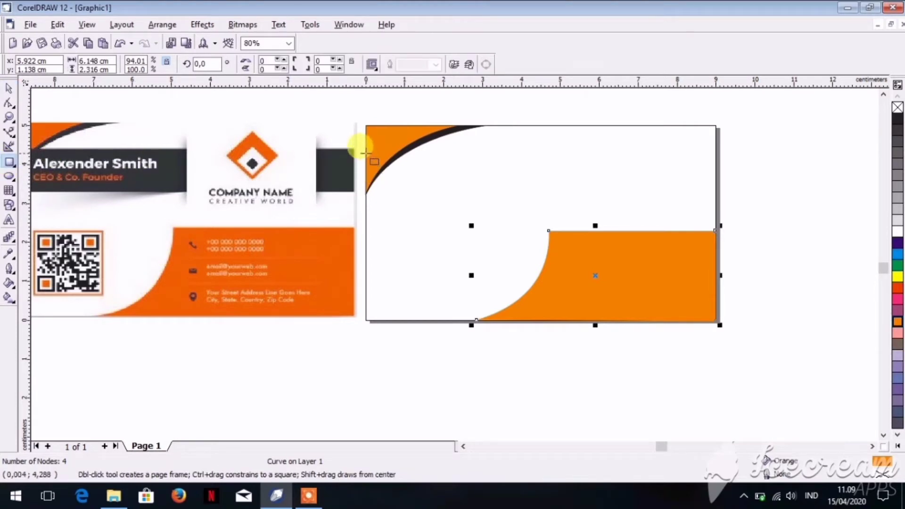
drag(365, 152, 715, 198)
click(9, 90)
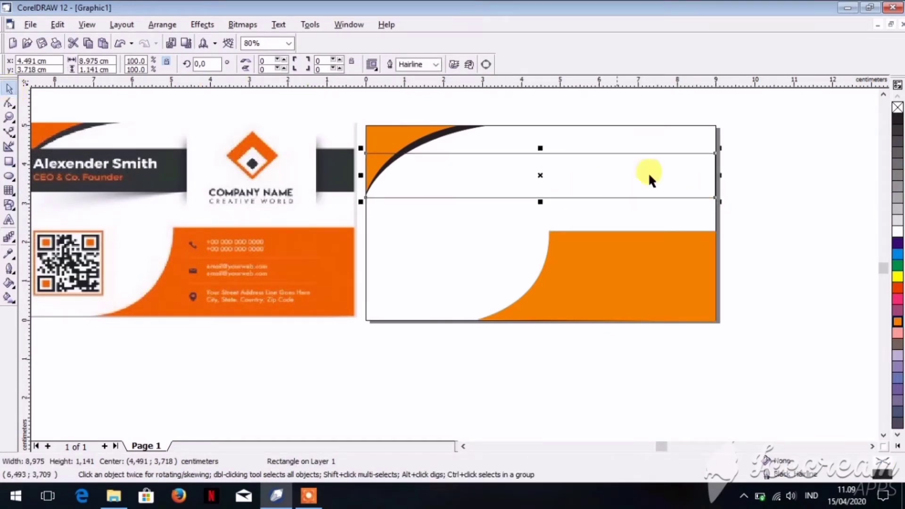
click(898, 121)
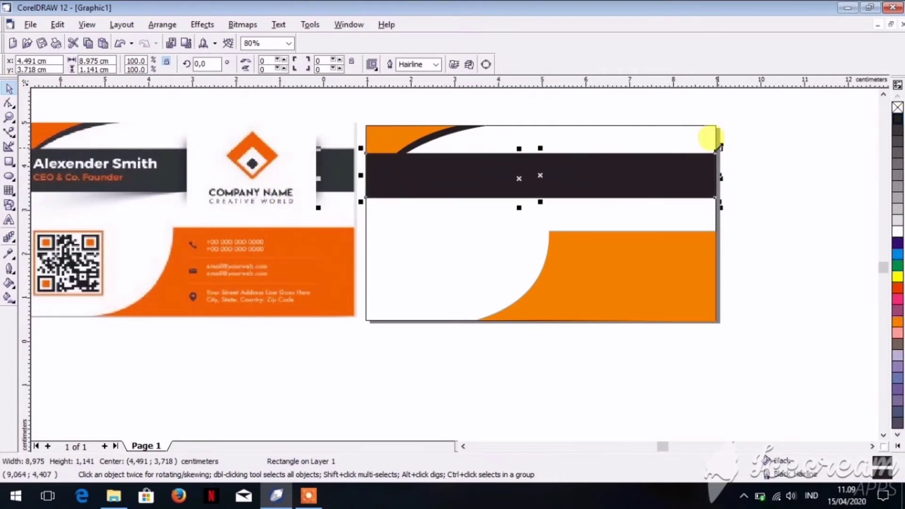
Step: Stretch the black band's right side to the page edge, making it about 9.0 cm wide, and check its left end
scroll(718, 166, up, 5)
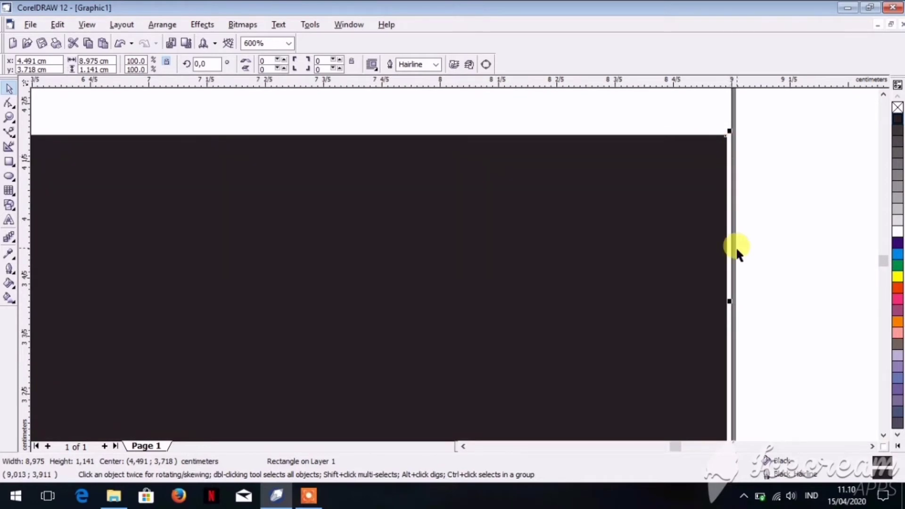
drag(728, 302, 736, 306)
scroll(400, 255, down, 3)
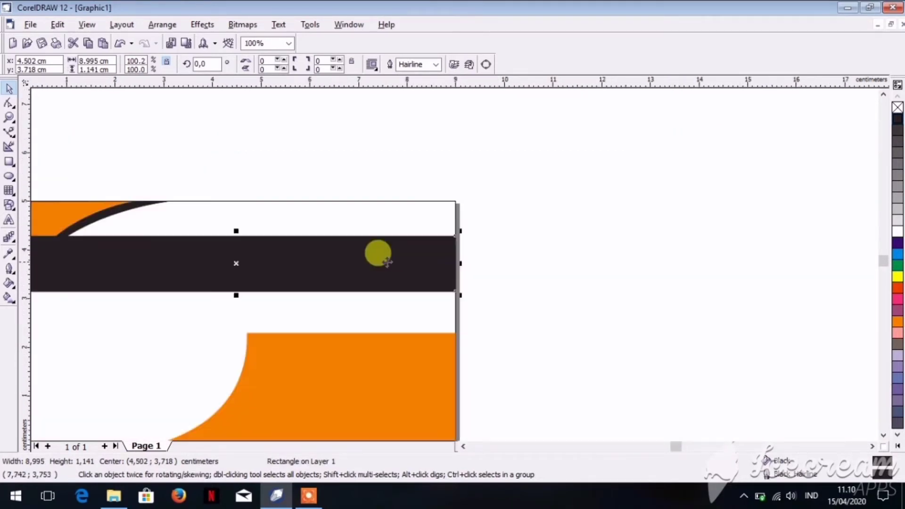
click(463, 447)
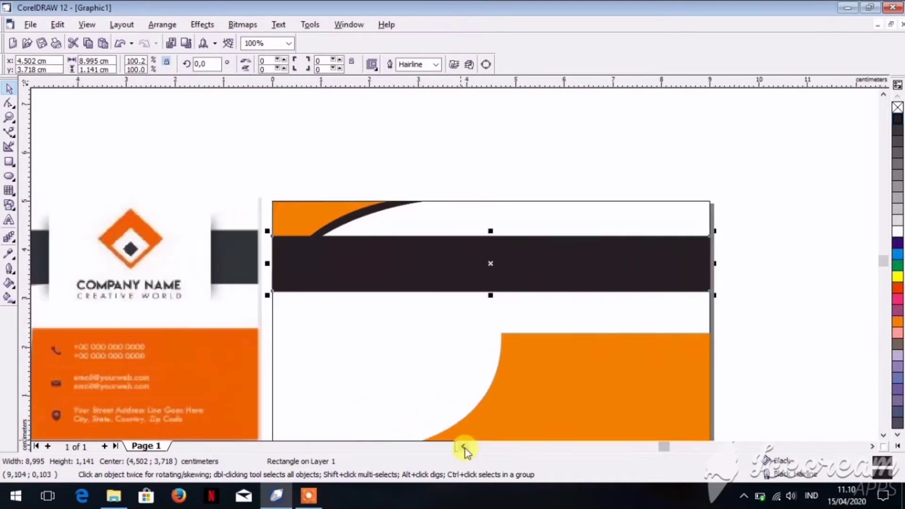
scroll(538, 257, up, 3)
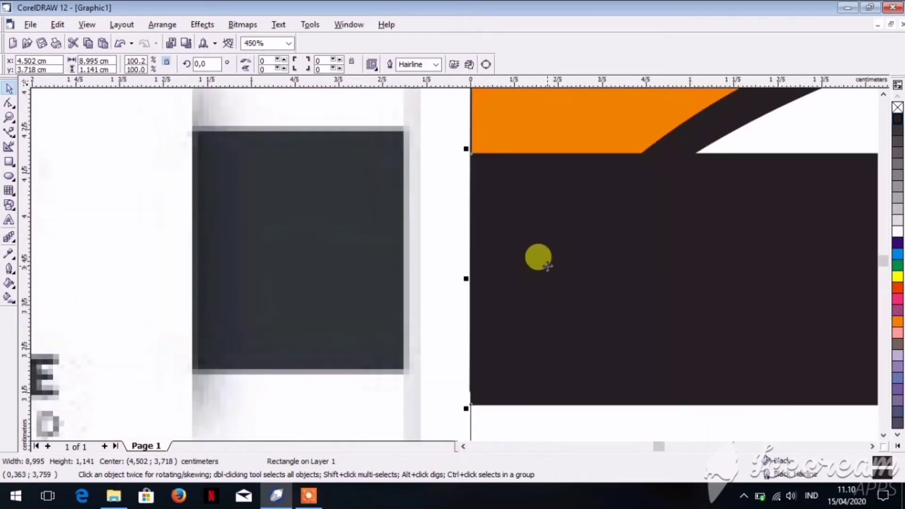
scroll(538, 257, down, 3)
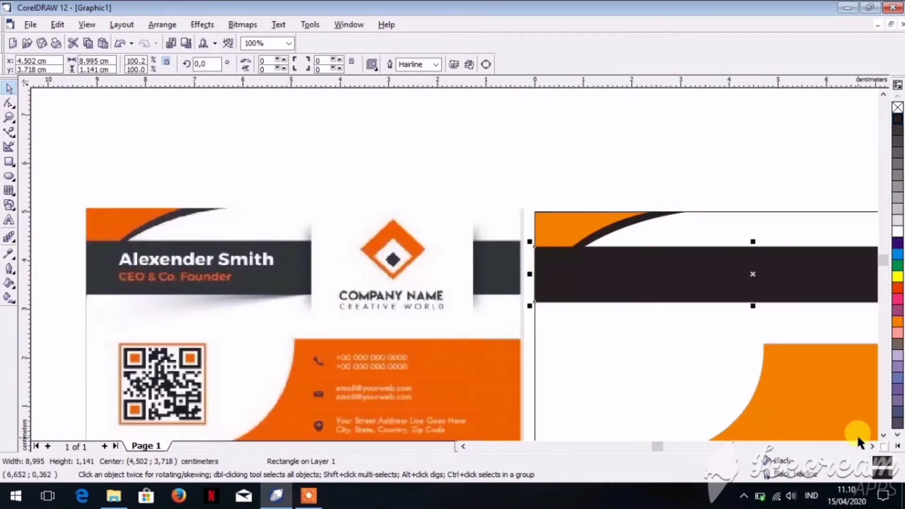
Step: Draw a rectangle about 2.57 × 1.88 cm over the right part of the black band and fill it white
click(873, 447)
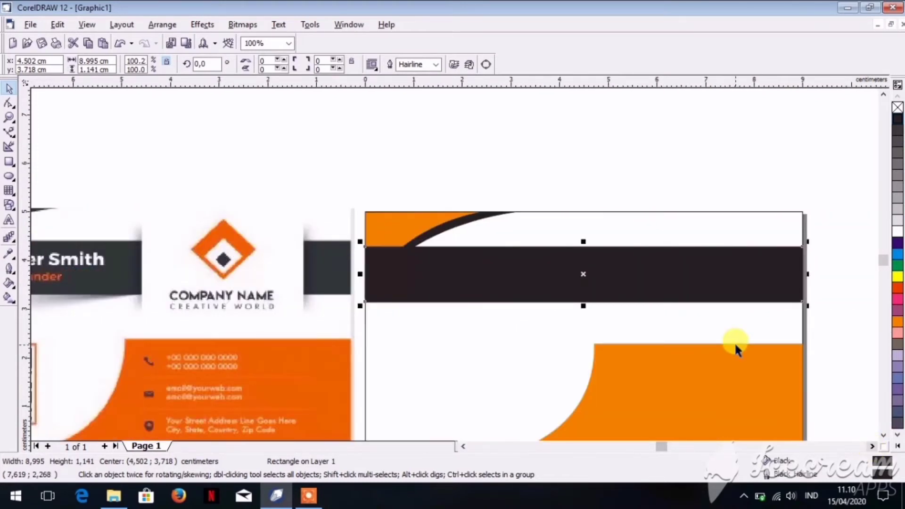
scroll(734, 342, down, 1)
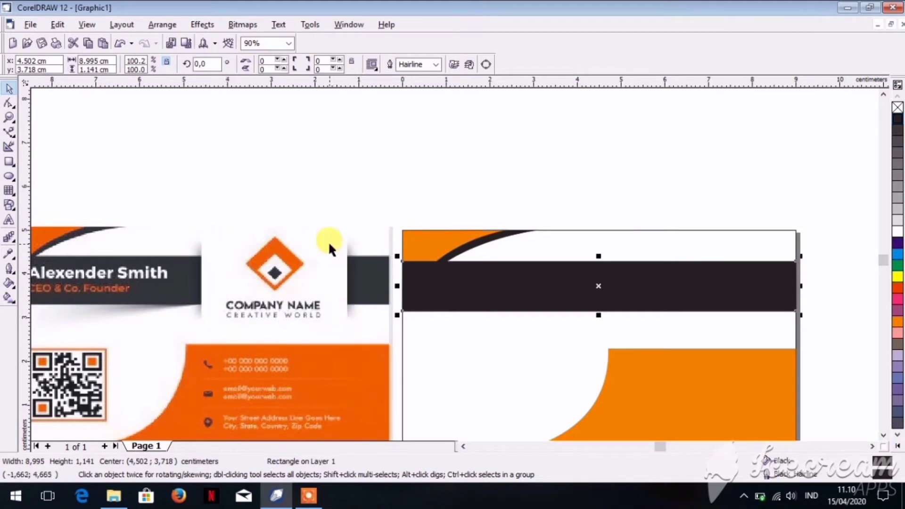
click(10, 163)
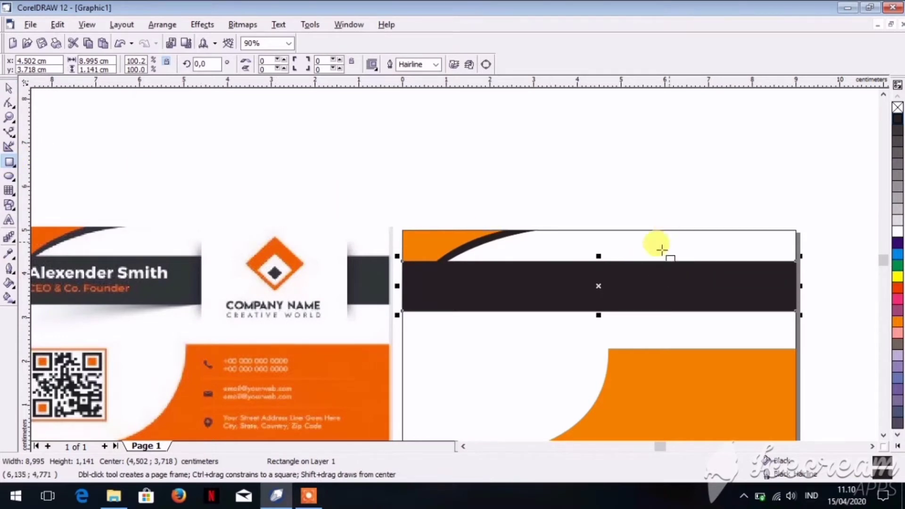
drag(656, 244, 769, 327)
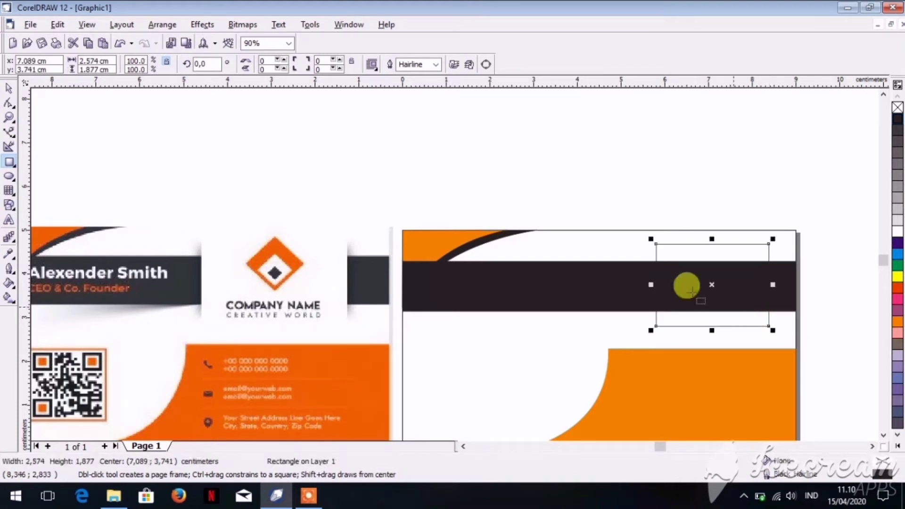
click(898, 232)
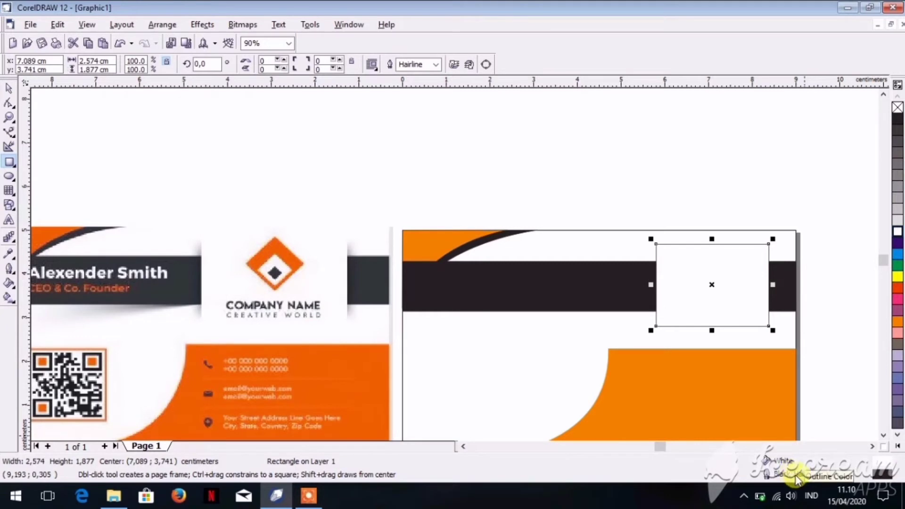
Step: Set the white rectangle's outline width to None
click(436, 65)
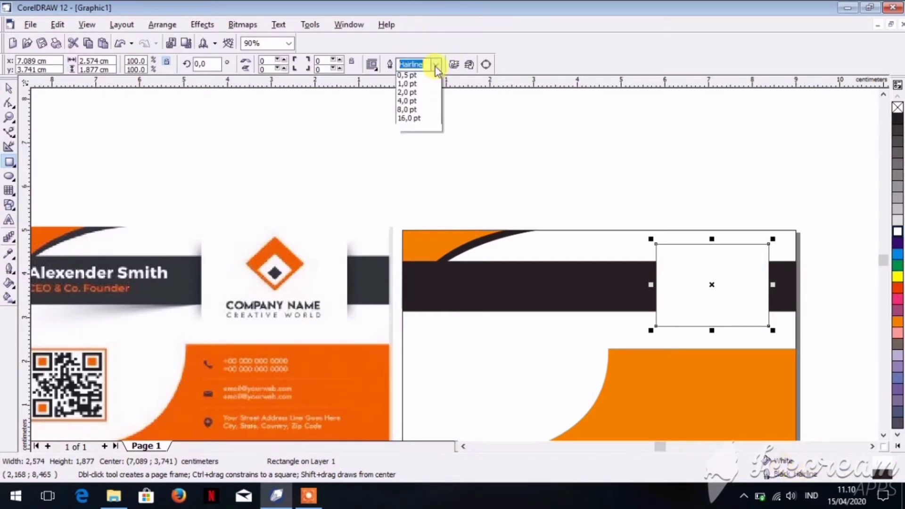
click(427, 74)
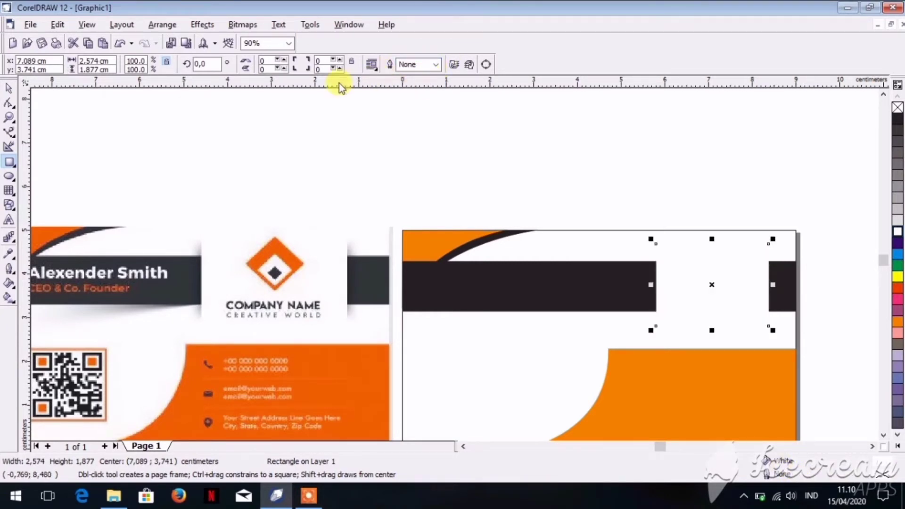
click(9, 89)
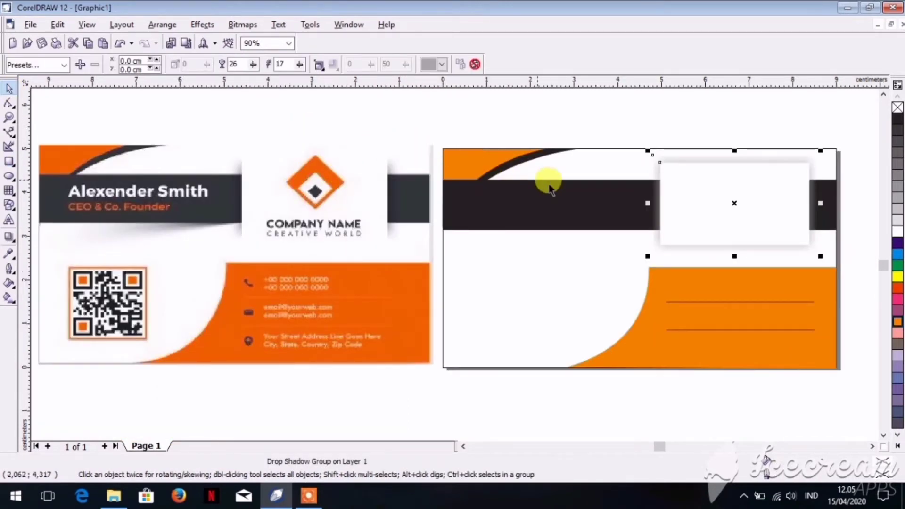
Step: Change the white rectangle's drop shadow colour to dark grey and deselect it
click(443, 66)
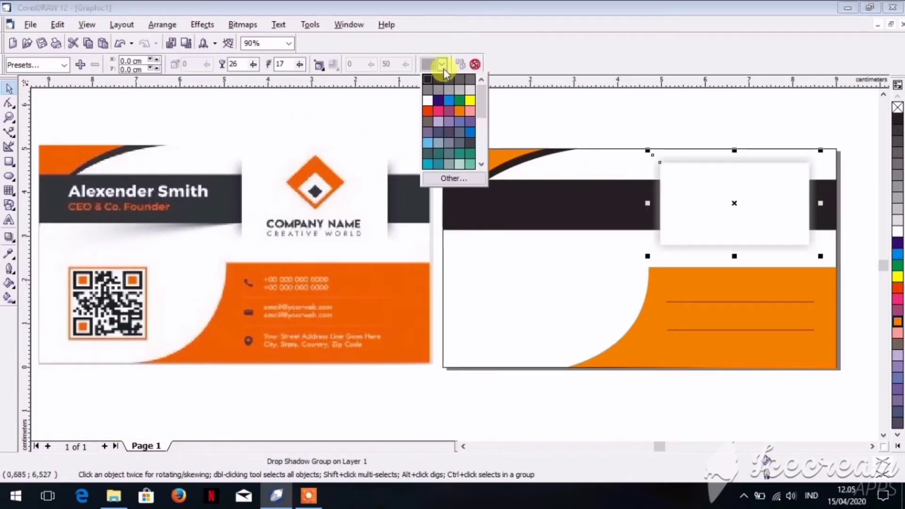
click(441, 82)
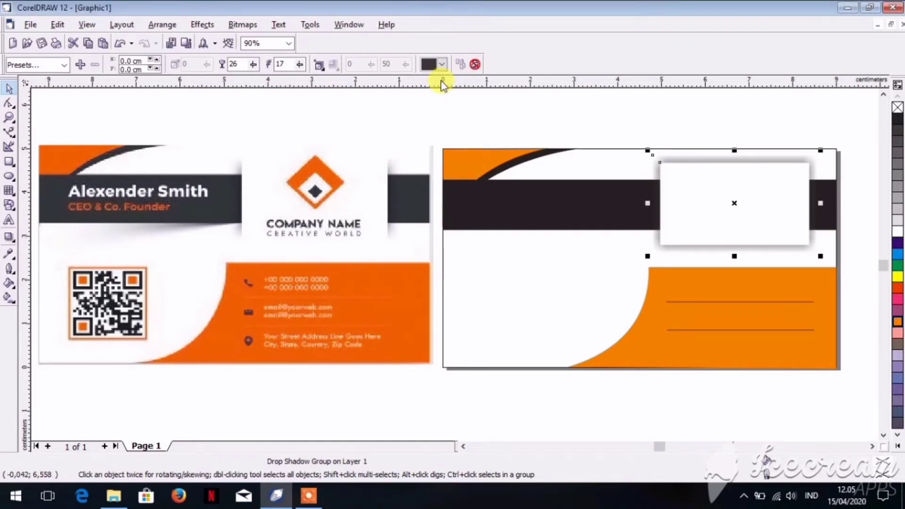
click(464, 118)
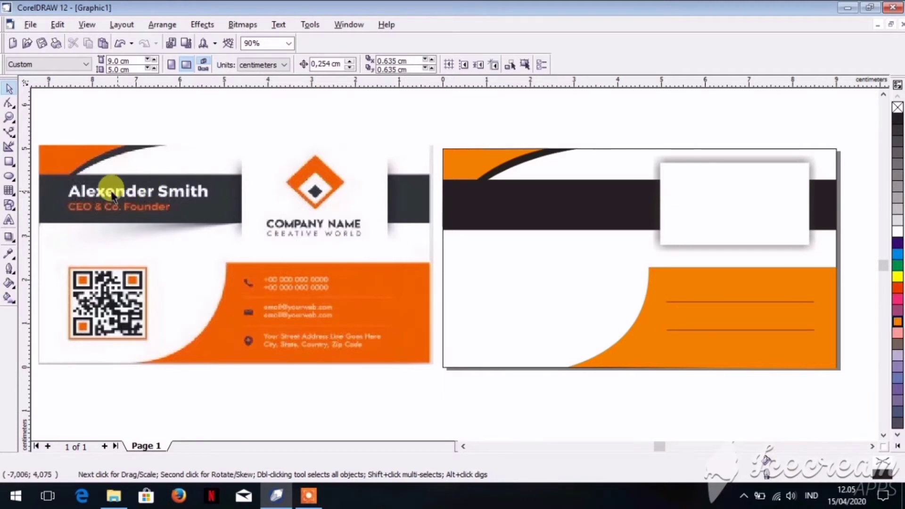
Step: Add the cardholder's full name from the reference as artistic text over the card's upper-left corner
click(9, 220)
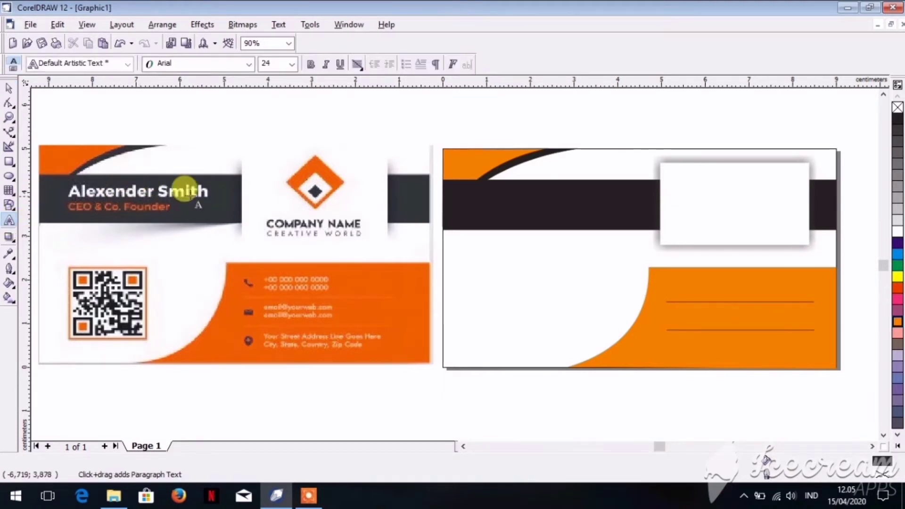
click(465, 171)
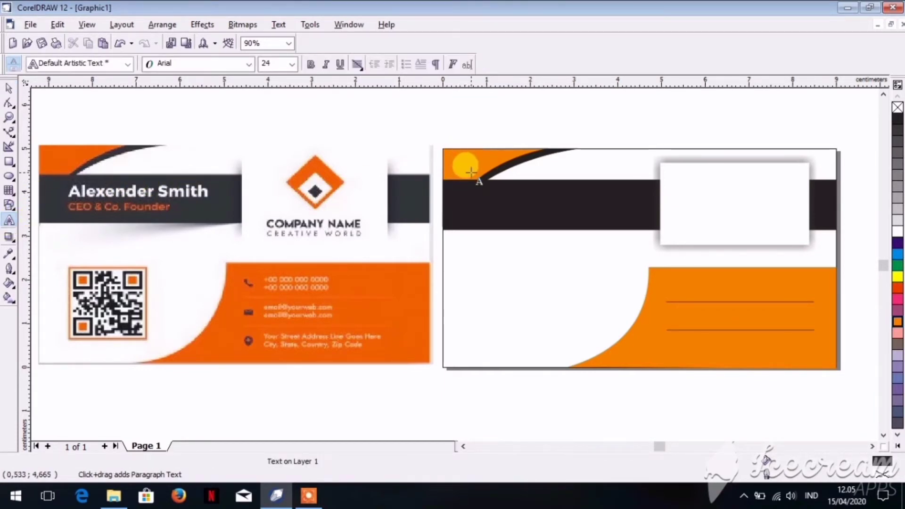
text(A)
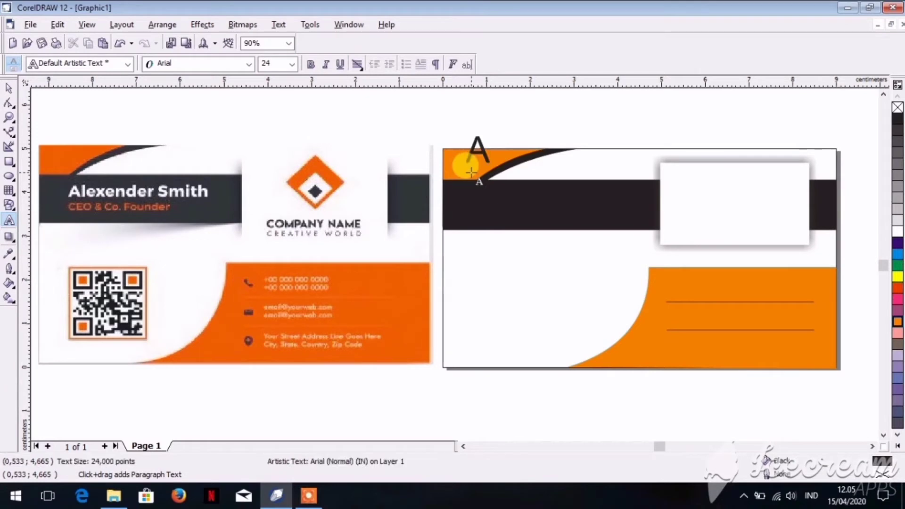
text(lle)
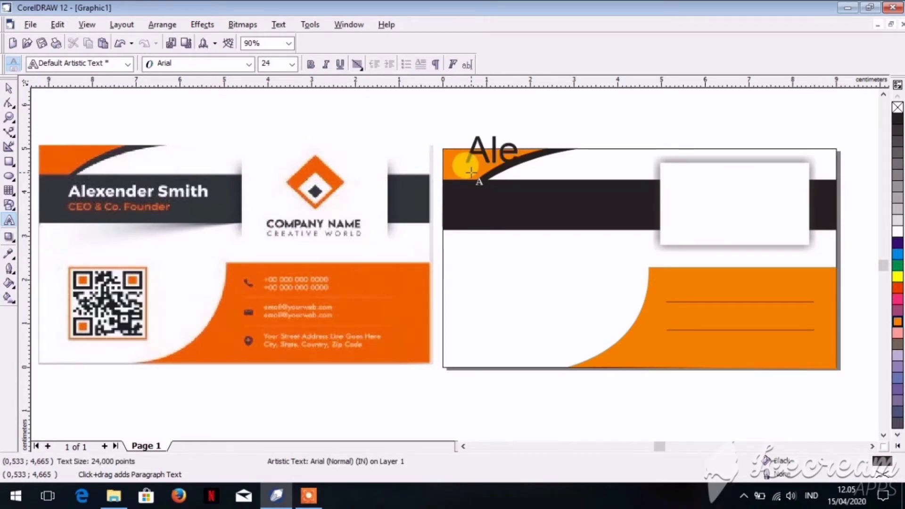
text(xend)
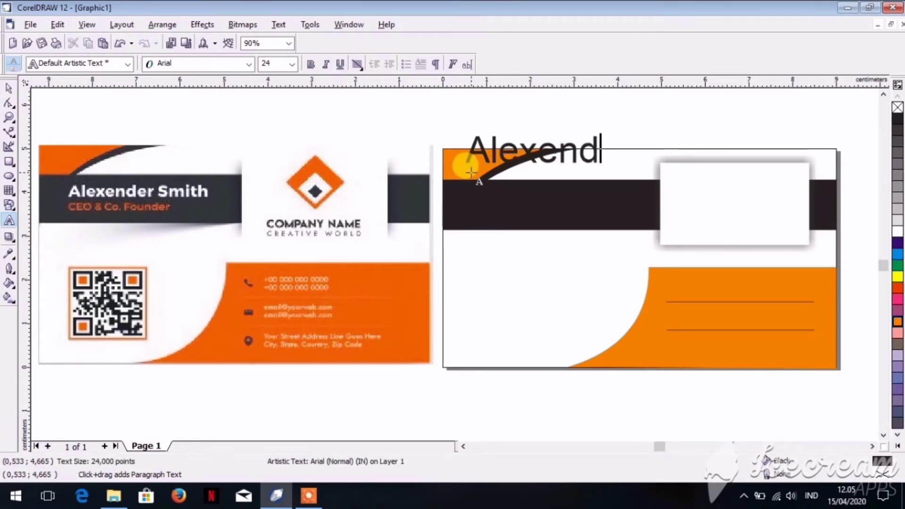
text(er Smith)
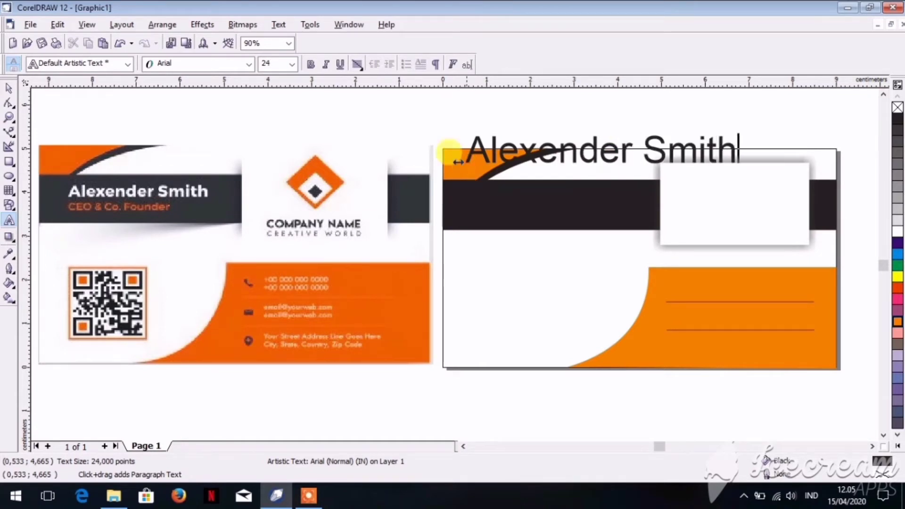
click(8, 88)
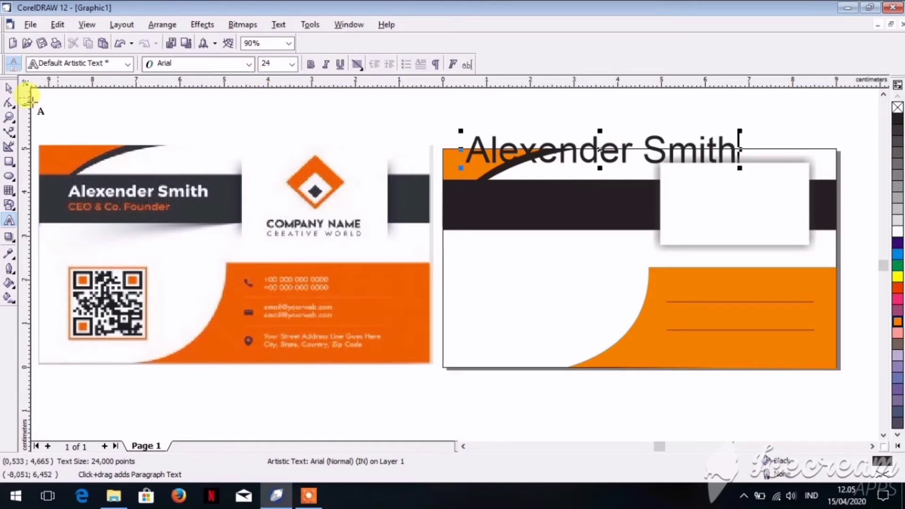
Step: Format the cardholder's name as 12 pt bold white text and move it onto the left part of the black band
click(291, 64)
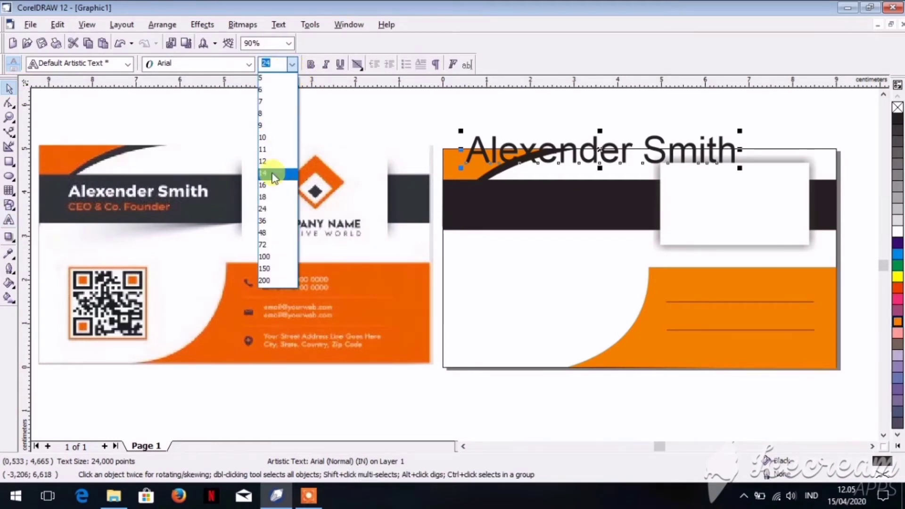
click(271, 163)
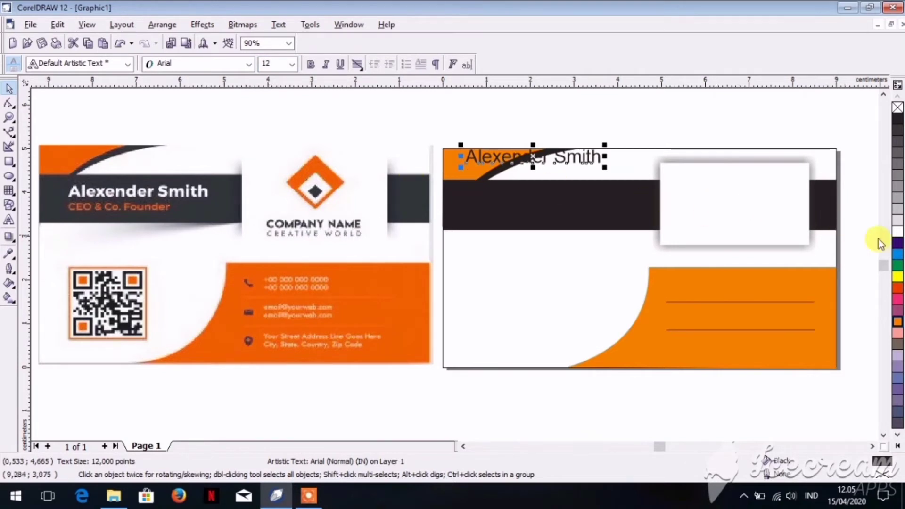
click(897, 232)
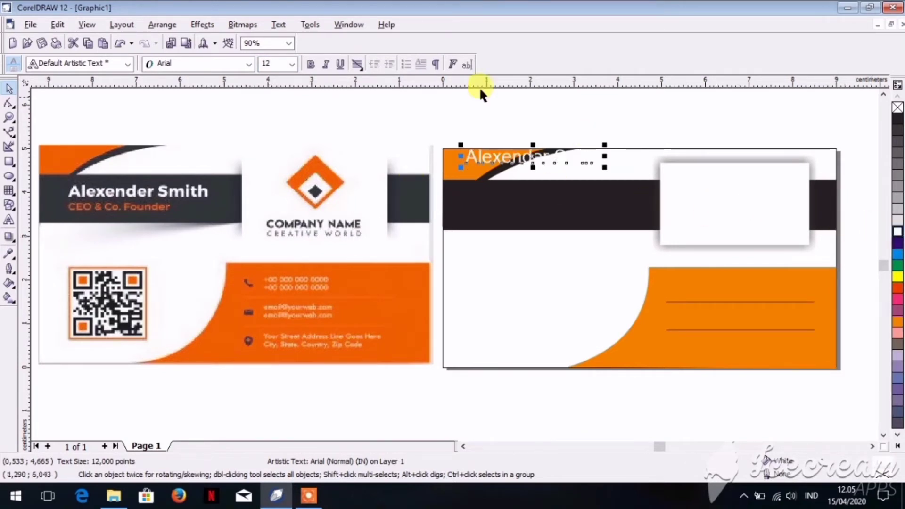
click(312, 67)
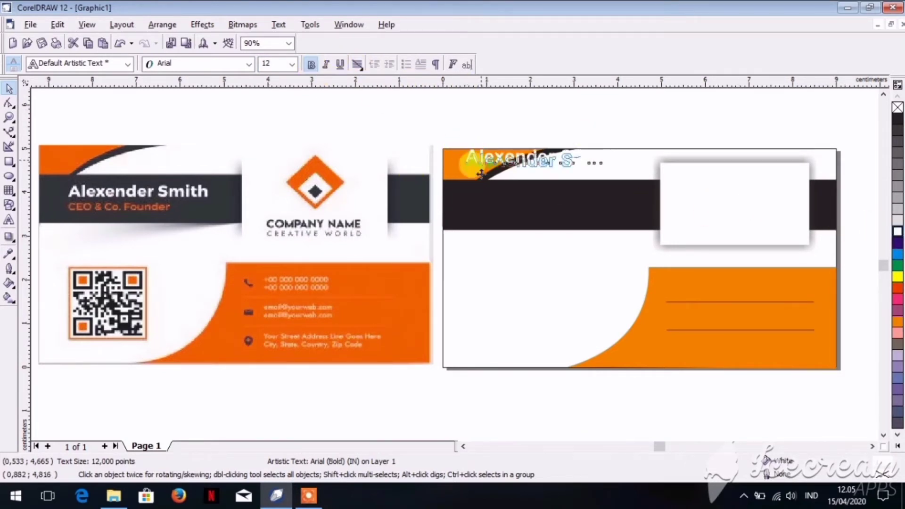
drag(469, 157, 479, 186)
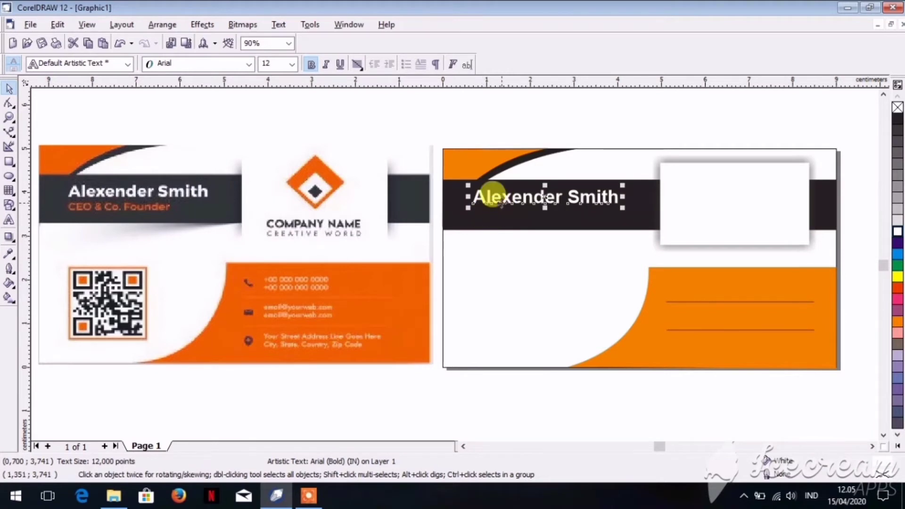
Step: Add the artistic text "CEO & Co. Founder" just above the card
click(9, 221)
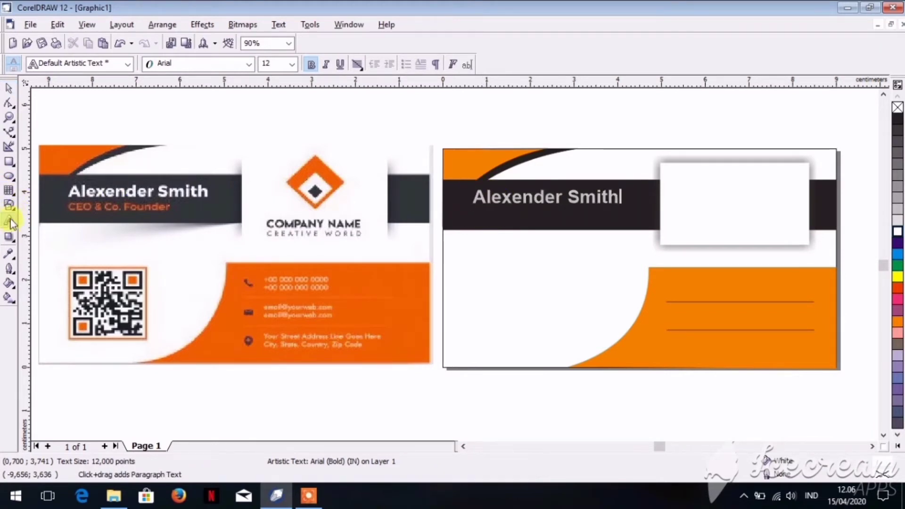
click(500, 138)
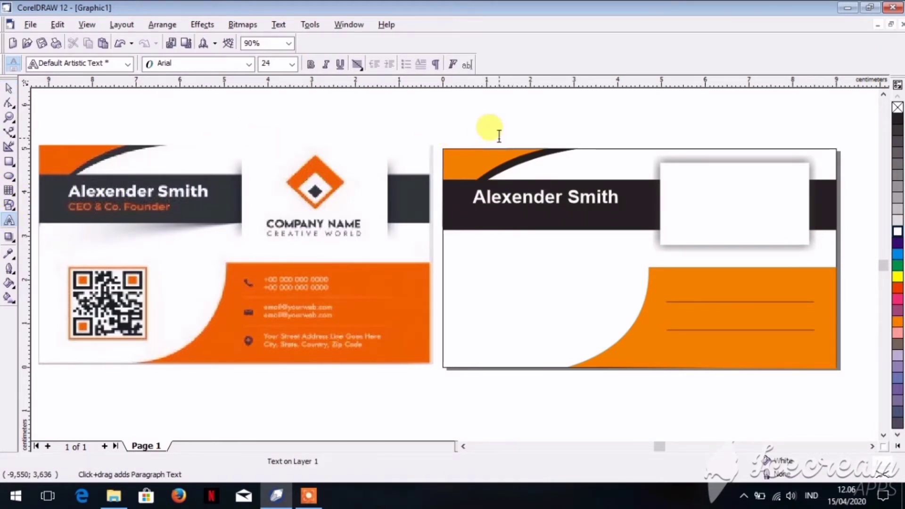
text(CEO)
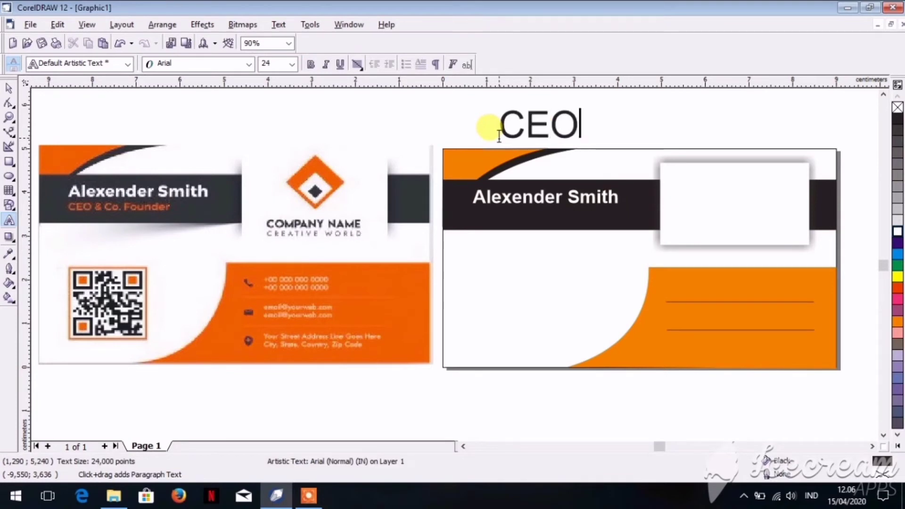
text( & Co.)
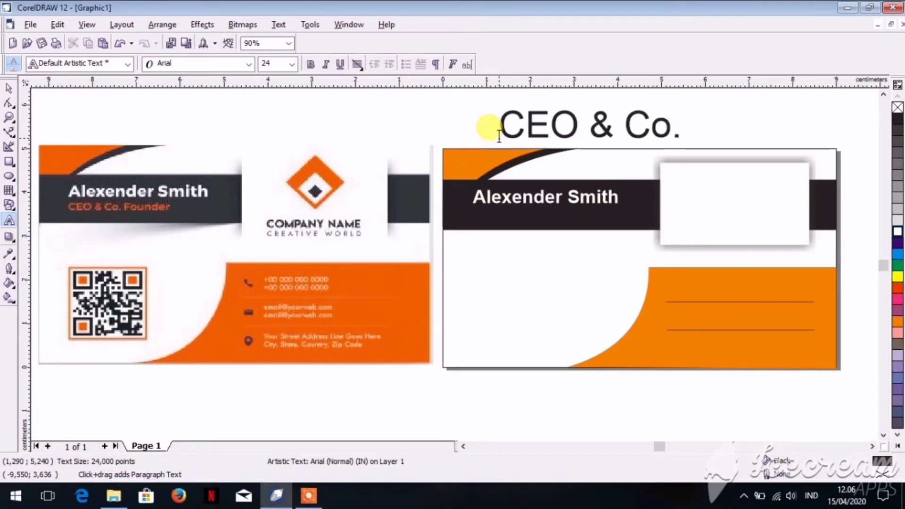
text( Founder)
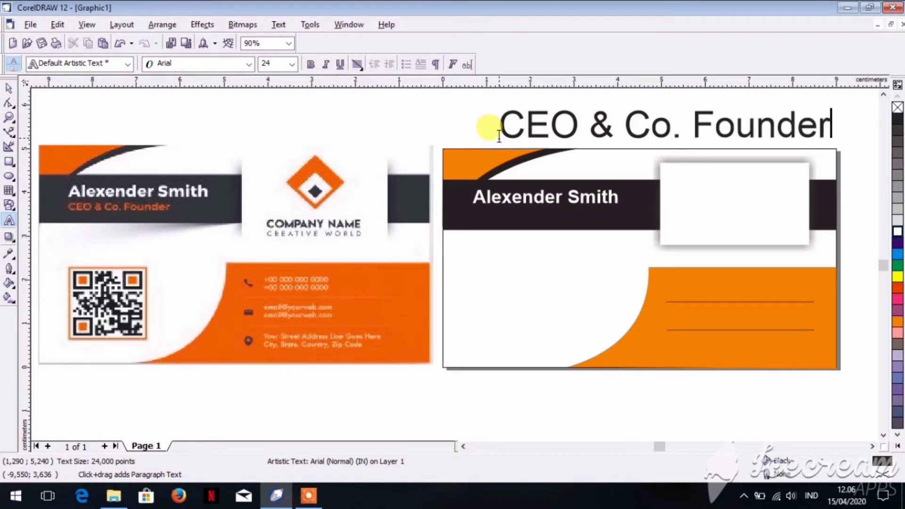
Step: Format the job title as 10 pt bold red text and move it directly beneath the name on the black band
click(8, 90)
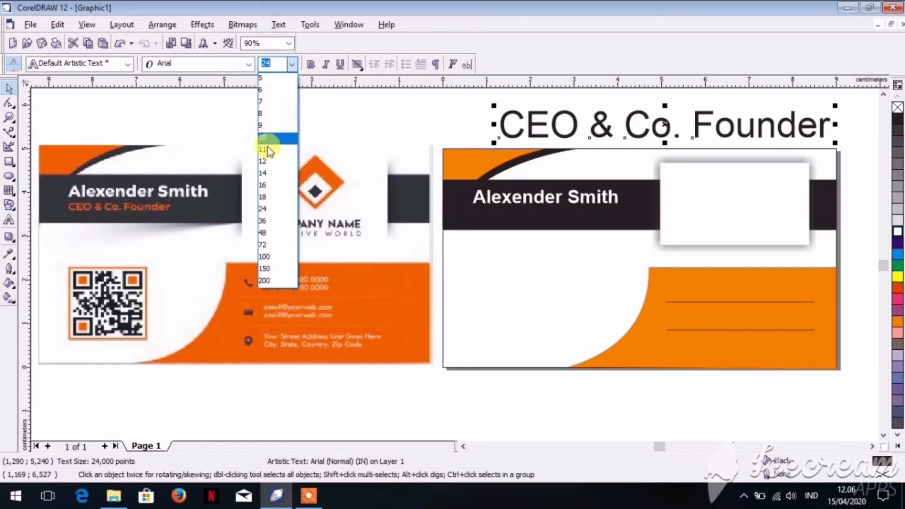
click(266, 140)
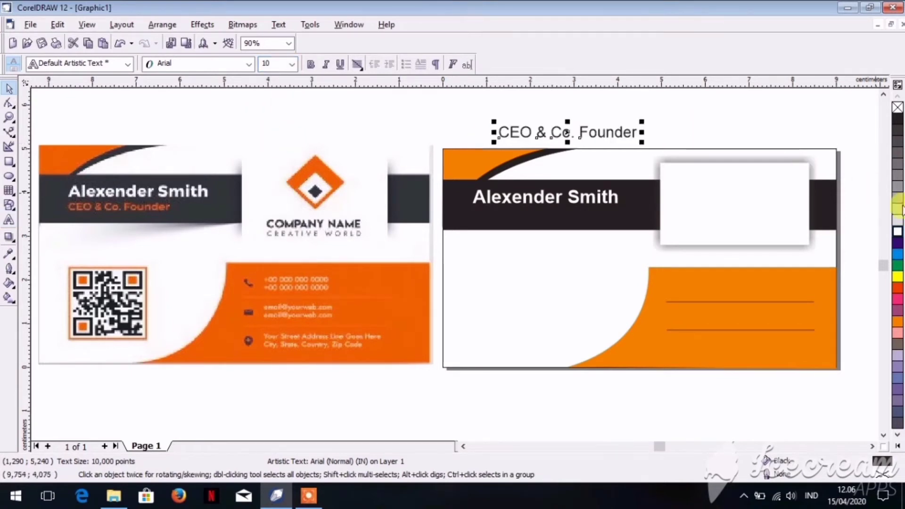
click(897, 287)
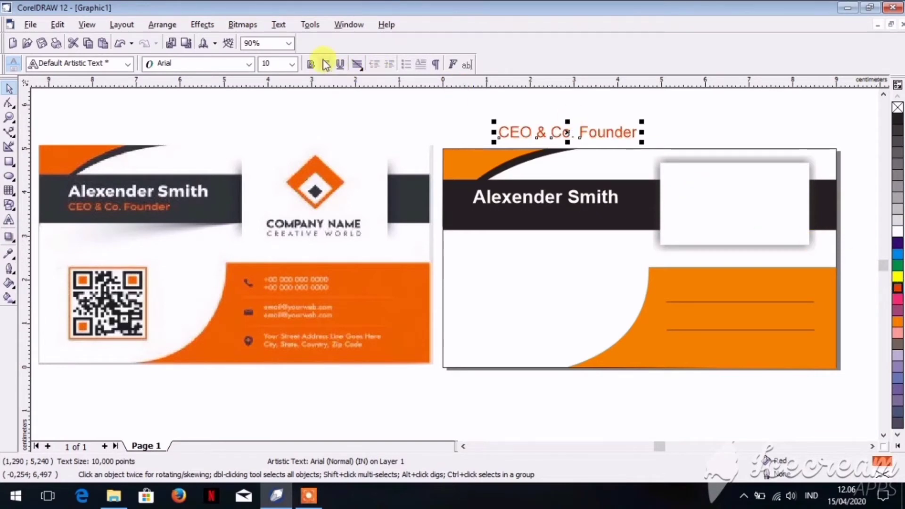
click(311, 64)
drag(511, 127, 490, 214)
Step: Reduce the job title's font size to 8 and then 7 pt, and nudge it closer to the name
click(293, 64)
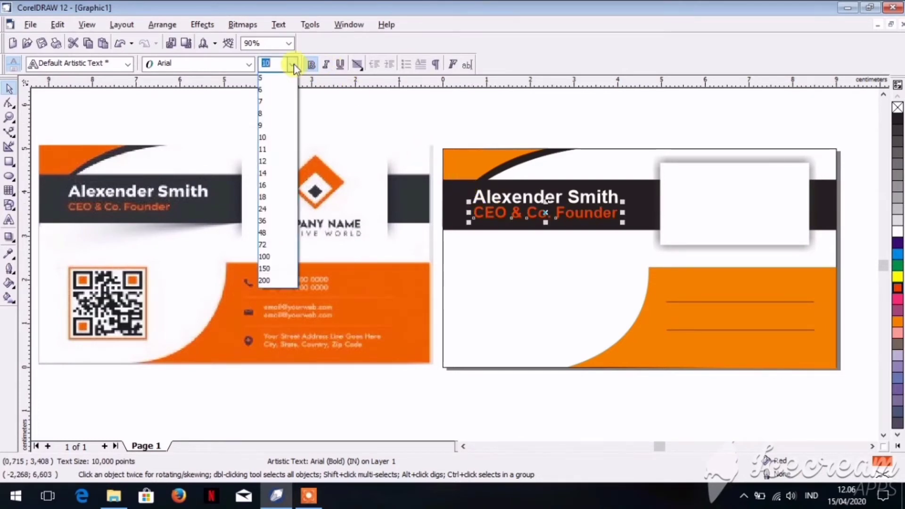
click(278, 114)
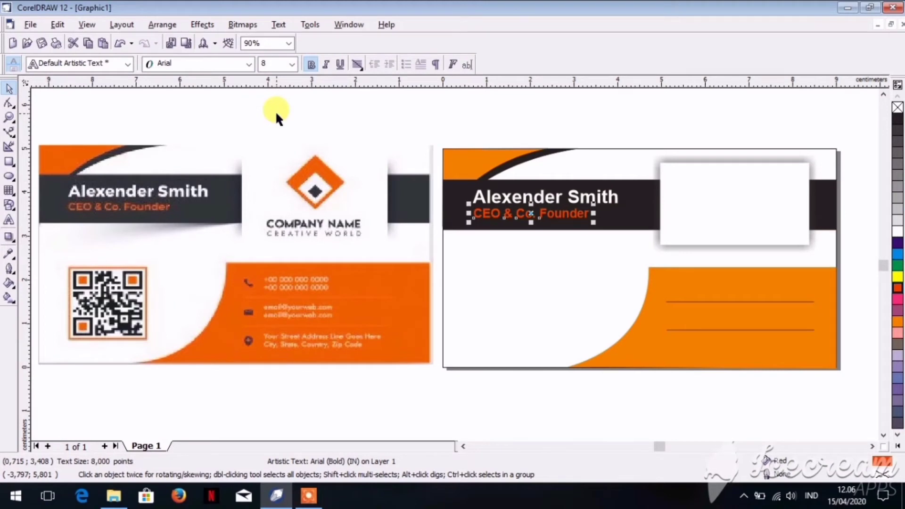
click(292, 64)
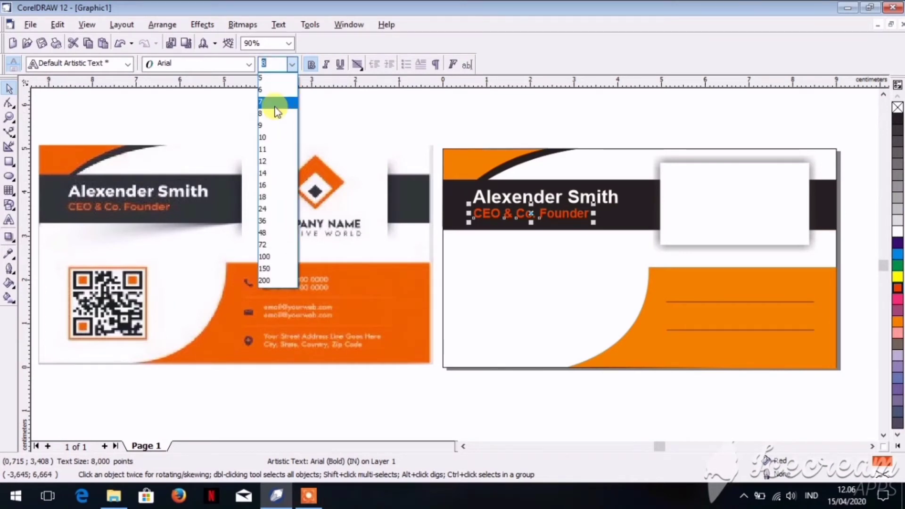
click(281, 107)
drag(491, 214, 491, 212)
click(568, 104)
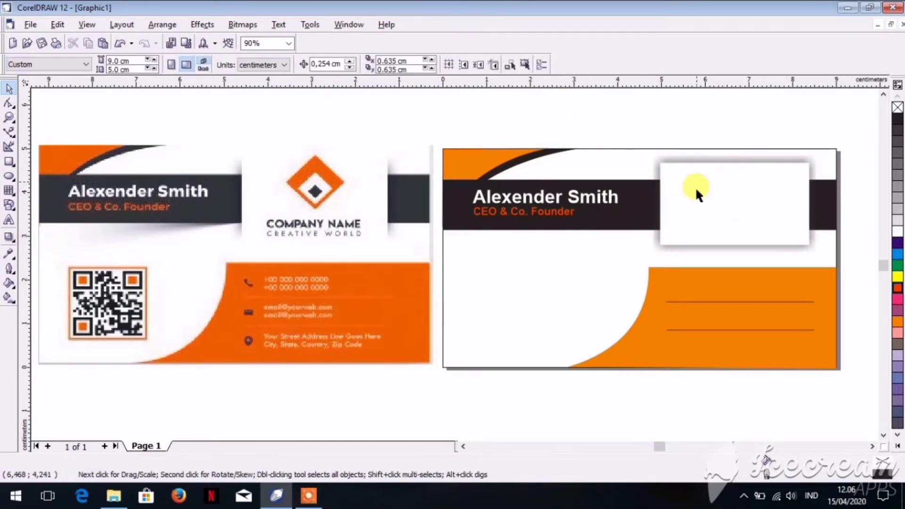
Step: Draw a rectangle in the upper middle of the white panel and set its size to 1 × 1 cm
click(10, 162)
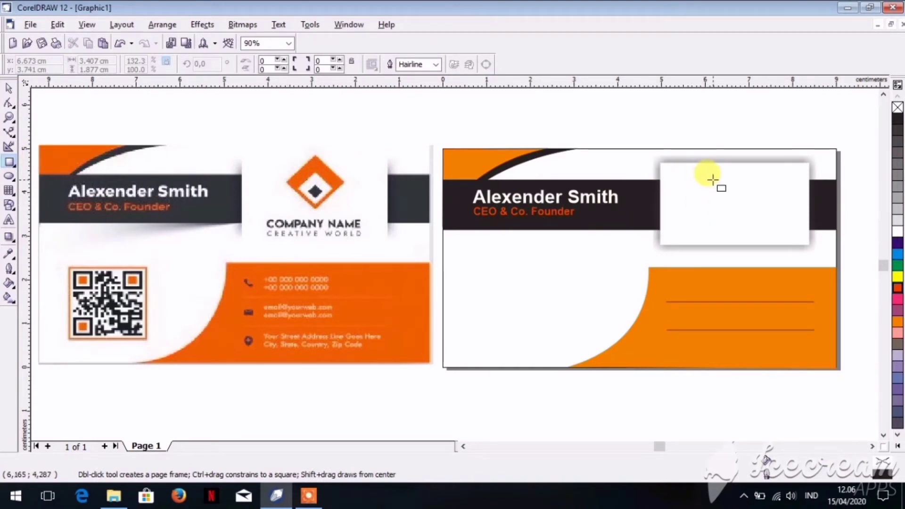
drag(711, 176, 761, 217)
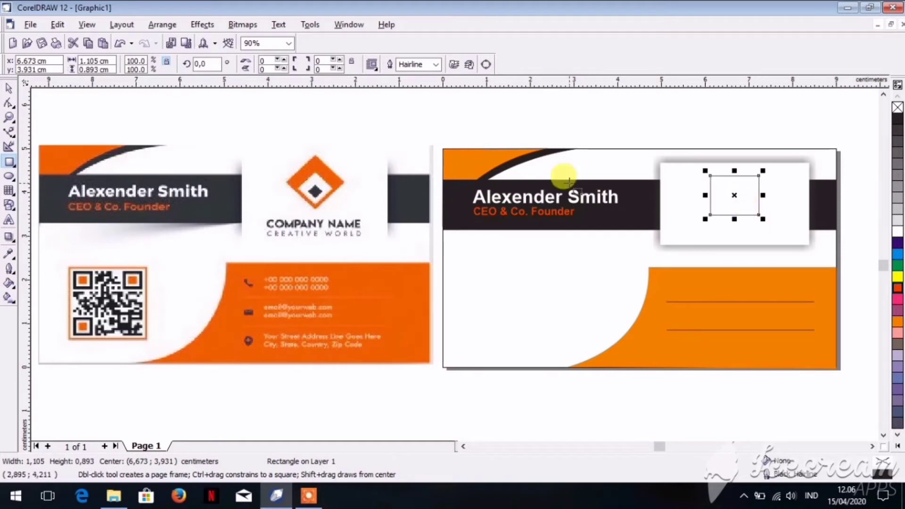
click(81, 61)
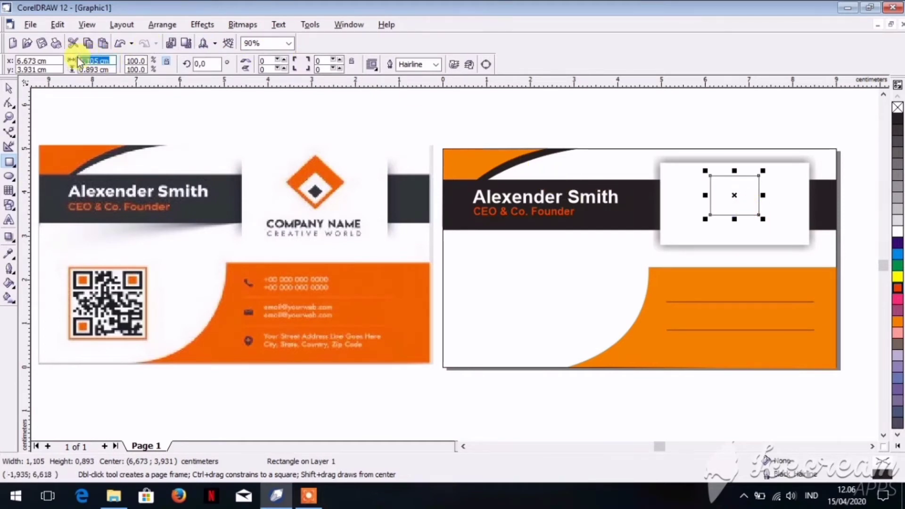
text(1)
key(Tab)
text(1)
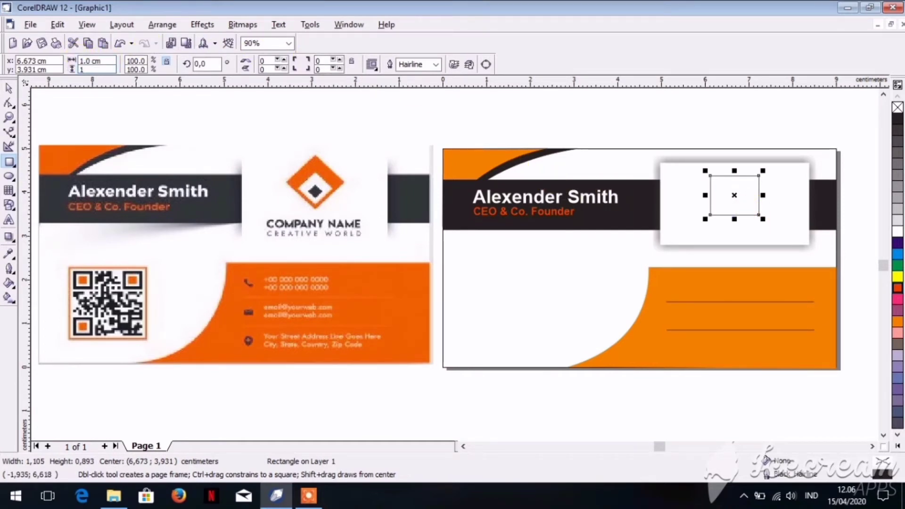
key(Return)
click(9, 89)
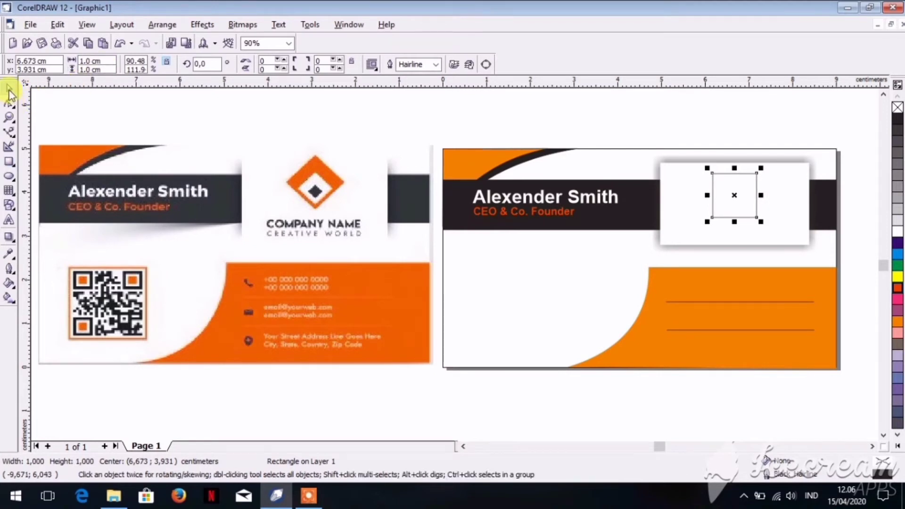
Step: Fill the 1 × 1 cm square on the white panel with orange and set its outline width to None
click(899, 323)
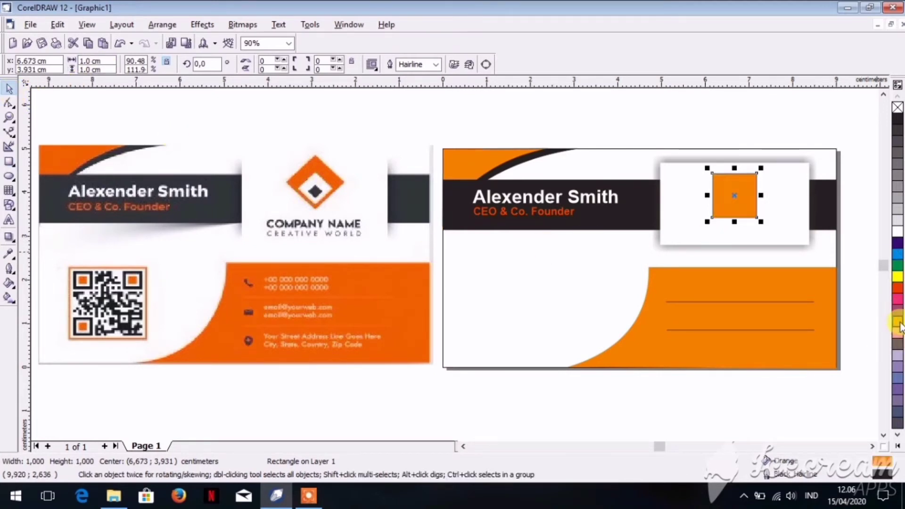
double_click(873, 476)
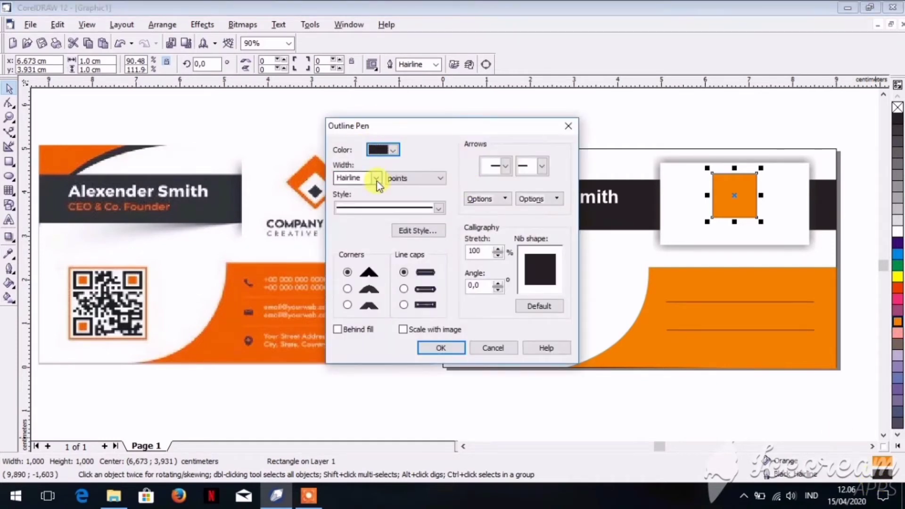
click(376, 177)
click(353, 187)
click(443, 349)
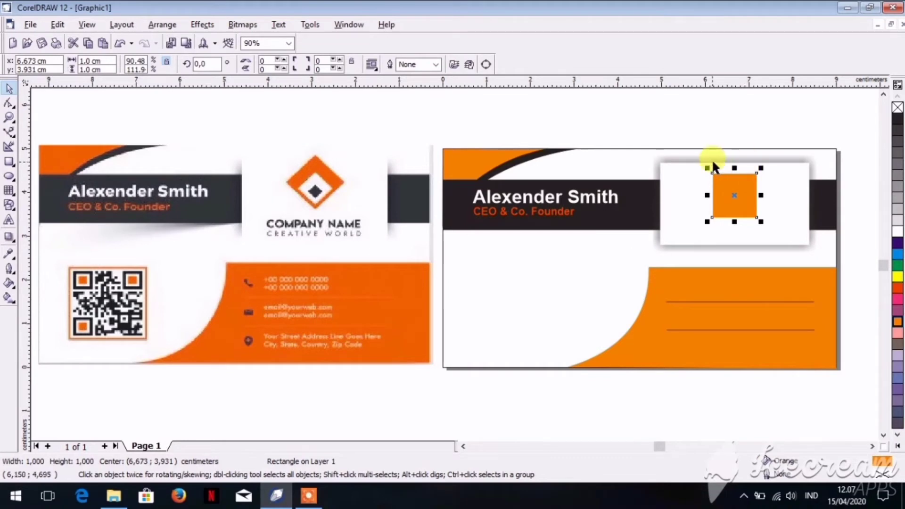
Step: Rotate the orange square by 45 degrees and shrink the diamond to about 1.17 cm wide, in the upper middle of the white panel
drag(209, 63, 170, 60)
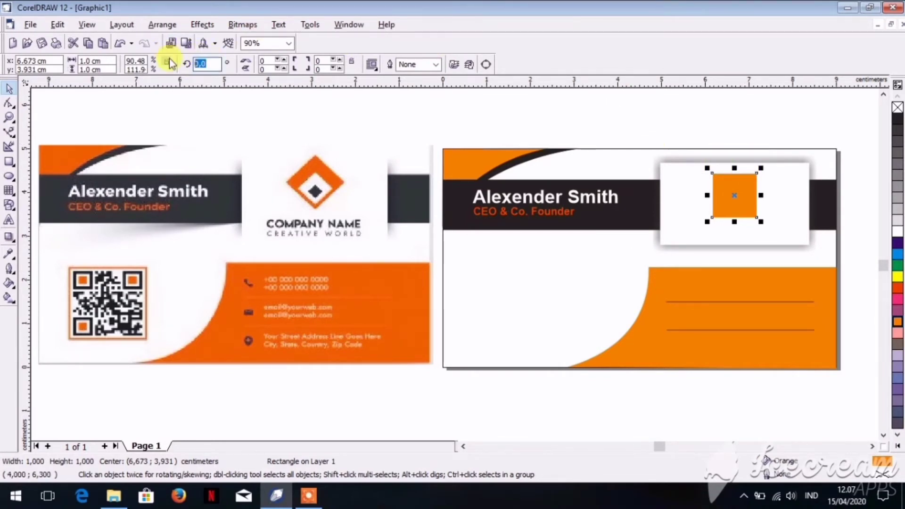
text(45)
key(Return)
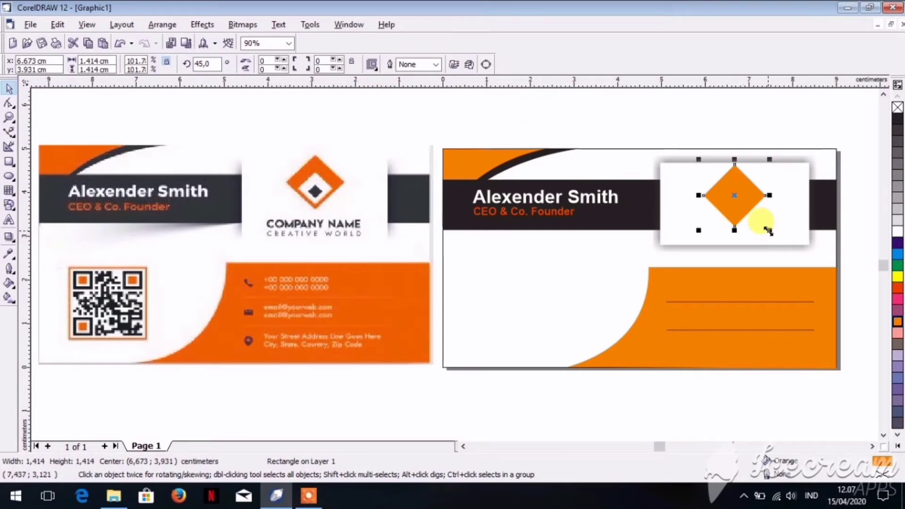
drag(769, 230, 741, 197)
key(Left)
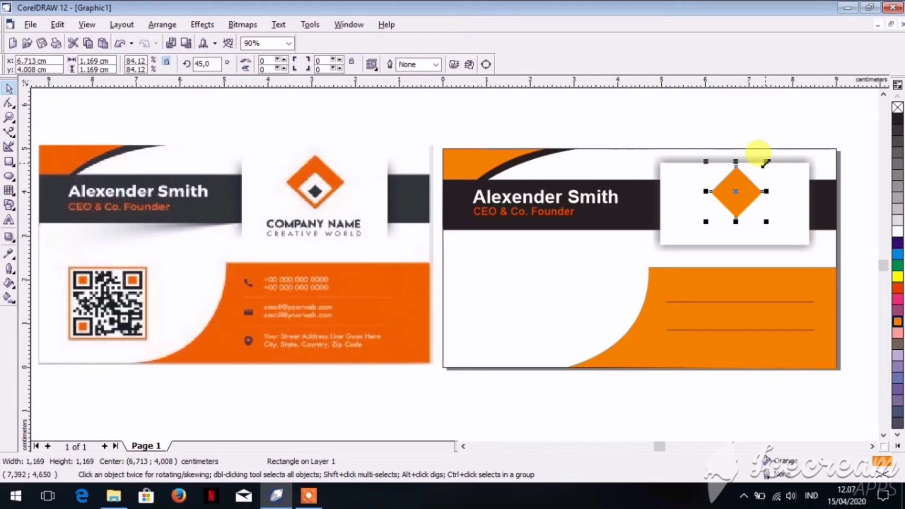
Step: Make a smaller copy of the orange diamond about 0.83 cm wide, fill it with white and place it inside the orange one
drag(766, 163, 756, 177)
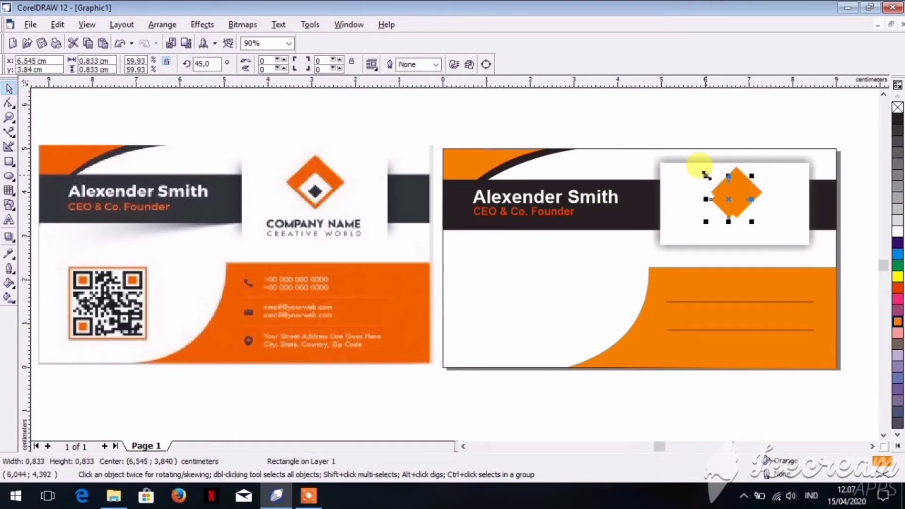
click(898, 232)
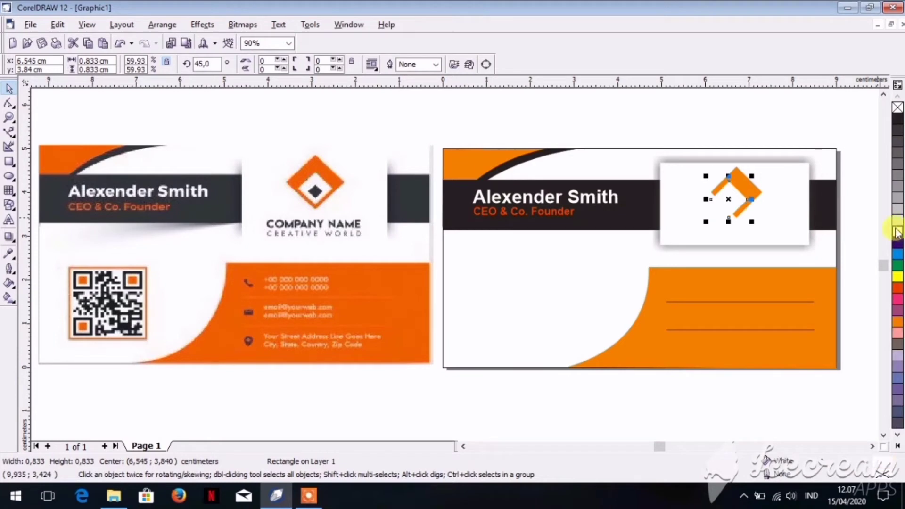
click(729, 198)
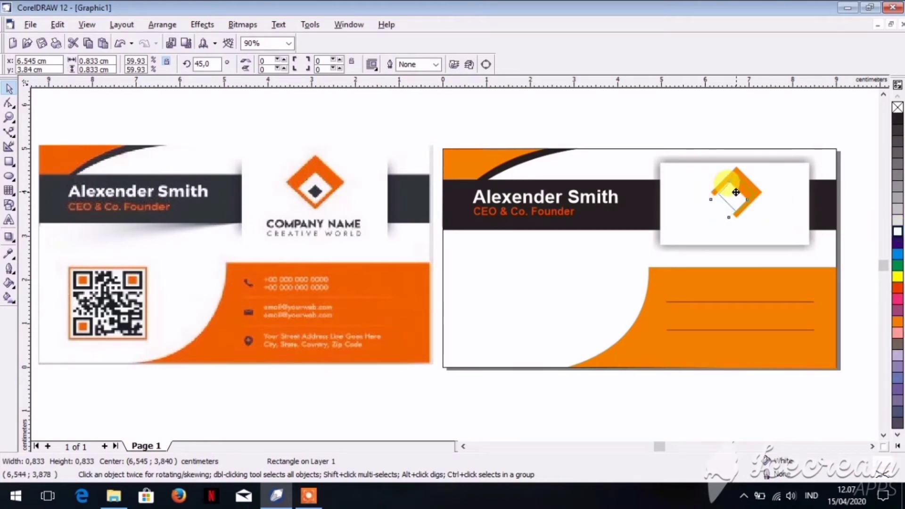
drag(736, 193, 736, 193)
scroll(736, 192, up, 5)
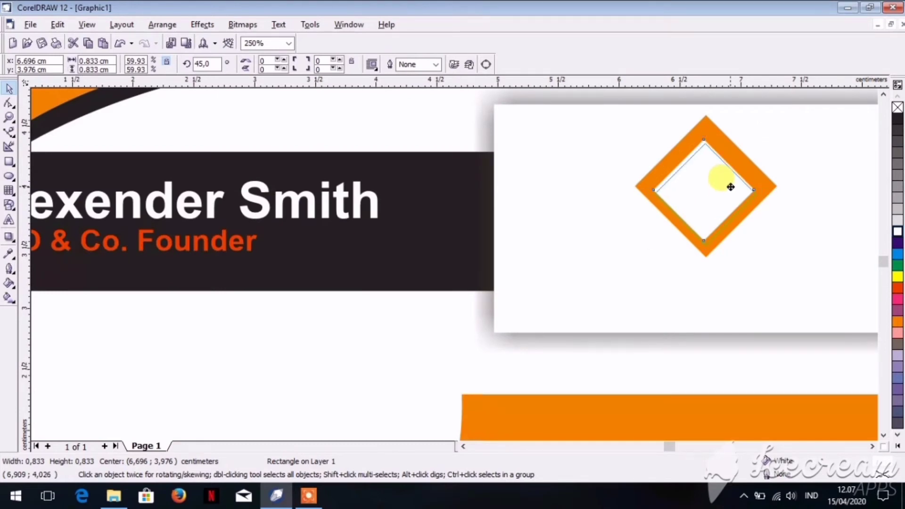
drag(730, 187, 732, 186)
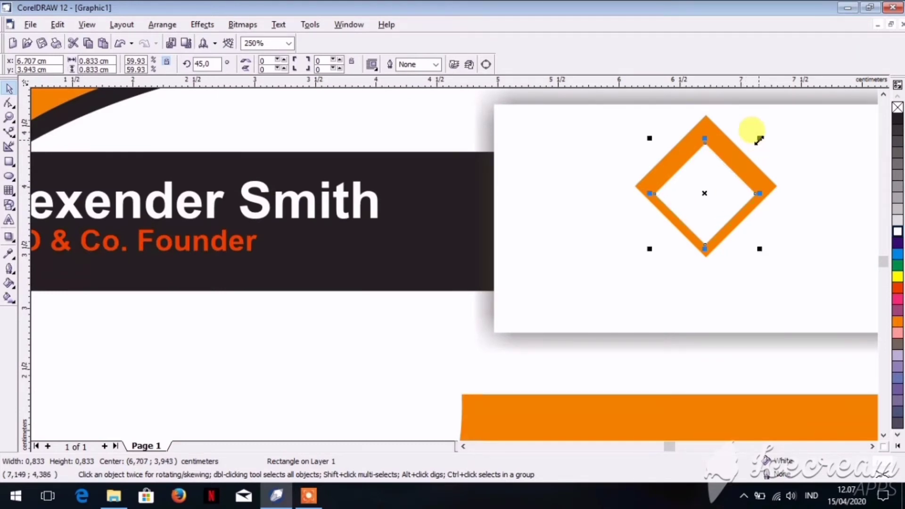
Step: Shrink the white diamond to about 0.63 cm wide, keeping it in the lower half of the orange diamond
drag(759, 140, 749, 149)
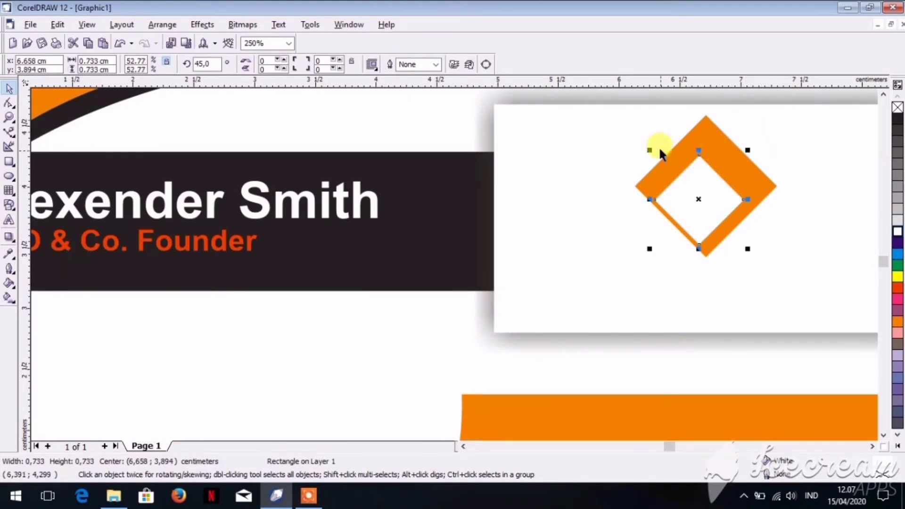
drag(653, 150, 663, 159)
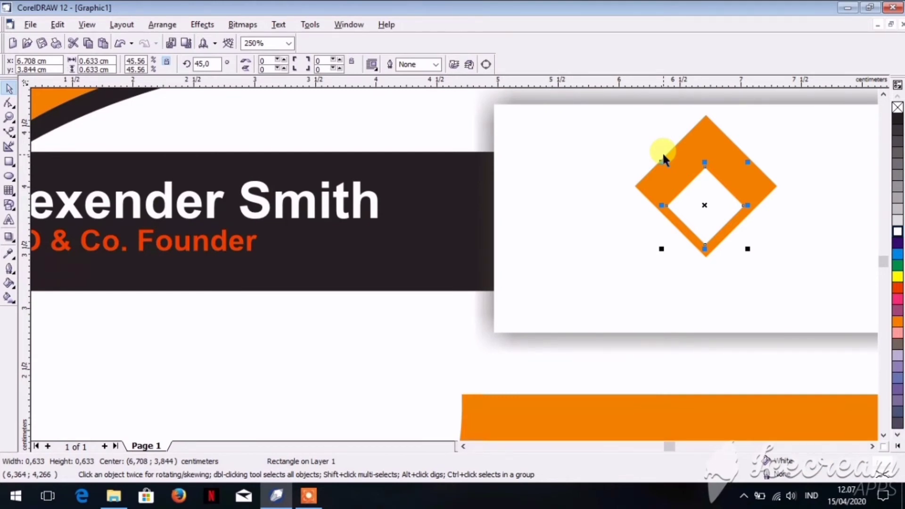
scroll(728, 183, down, 3)
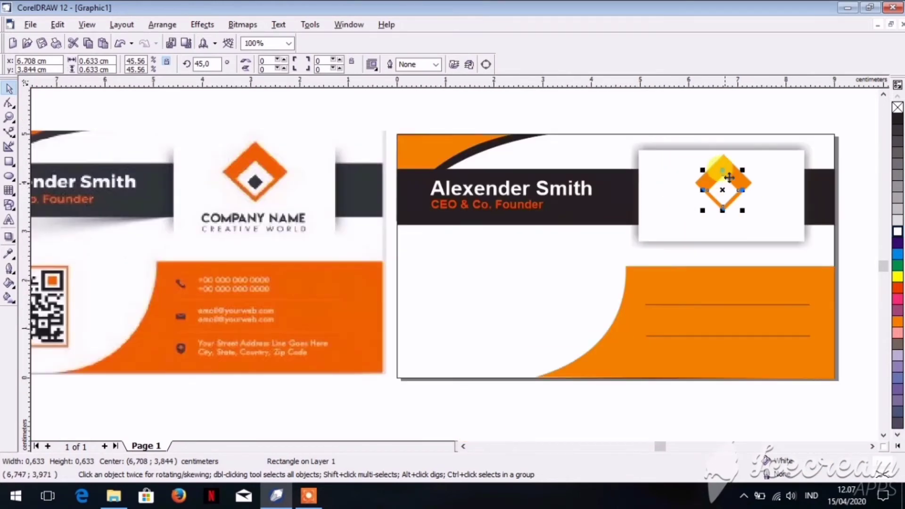
Step: Make a smaller copy of the white diamond, fill it with black and reduce it to about 0.29 cm wide
click(884, 94)
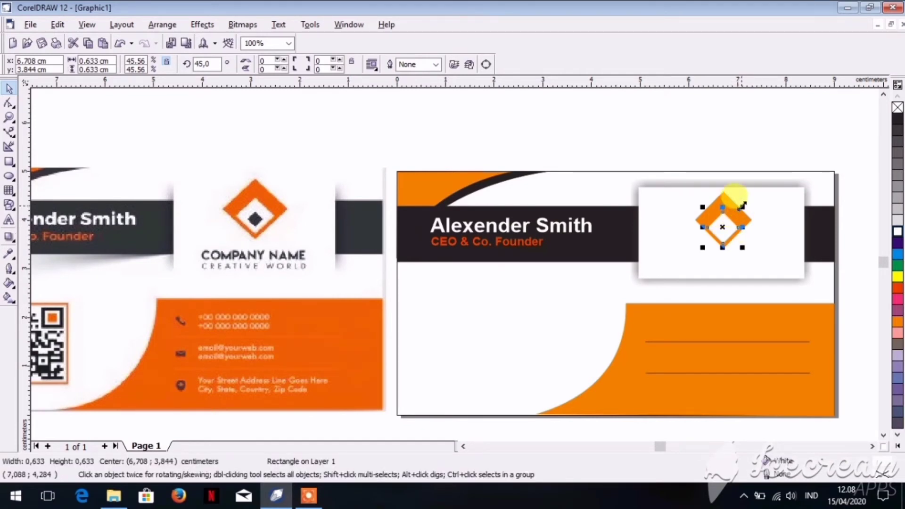
drag(742, 206, 733, 217)
click(896, 122)
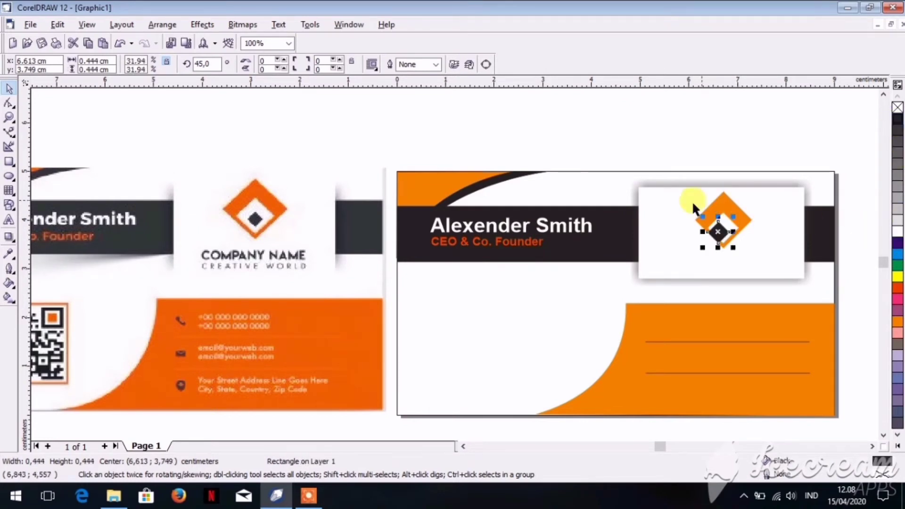
drag(703, 217, 723, 229)
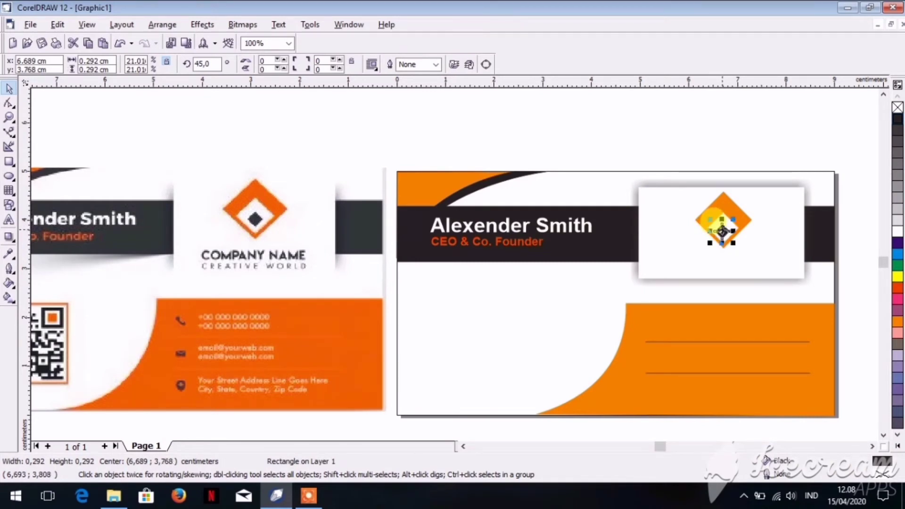
Step: Move the black diamond so it is horizontally centred in the lower part of the white diamond
click(746, 148)
scroll(734, 230, up, 4)
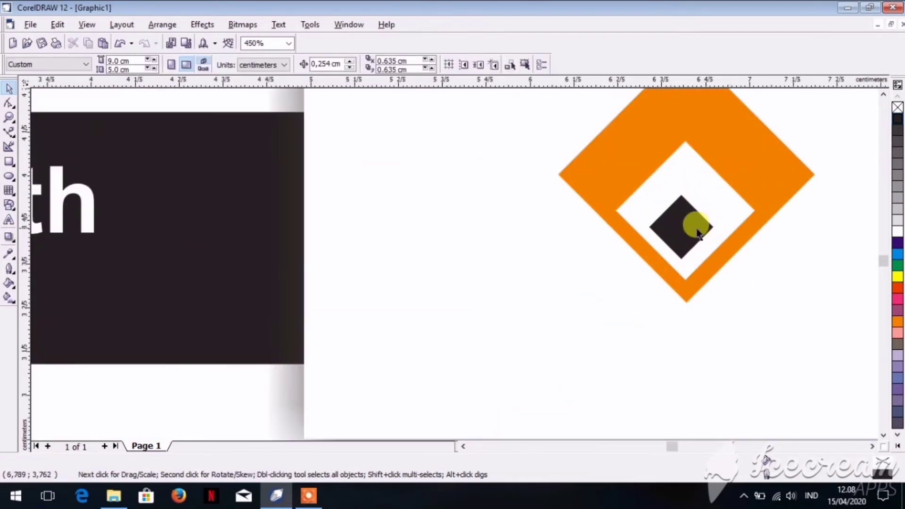
drag(693, 226, 697, 235)
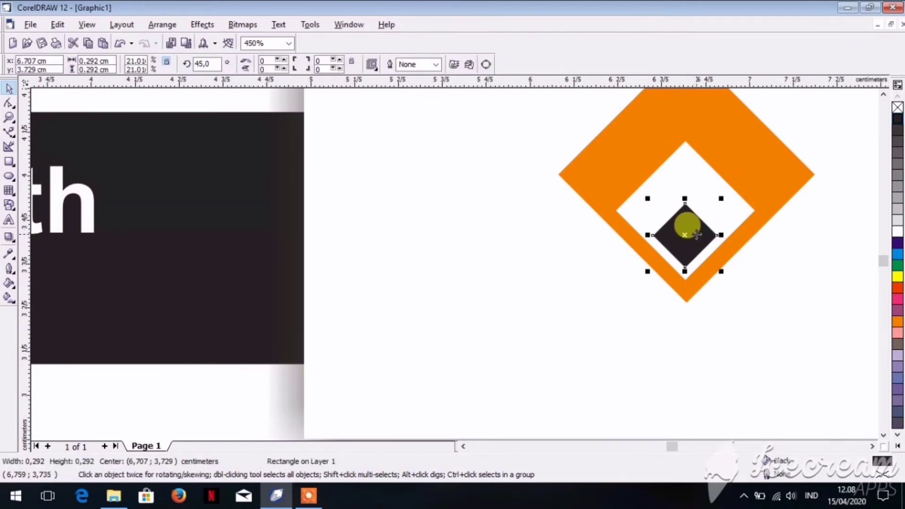
scroll(715, 206, down, 4)
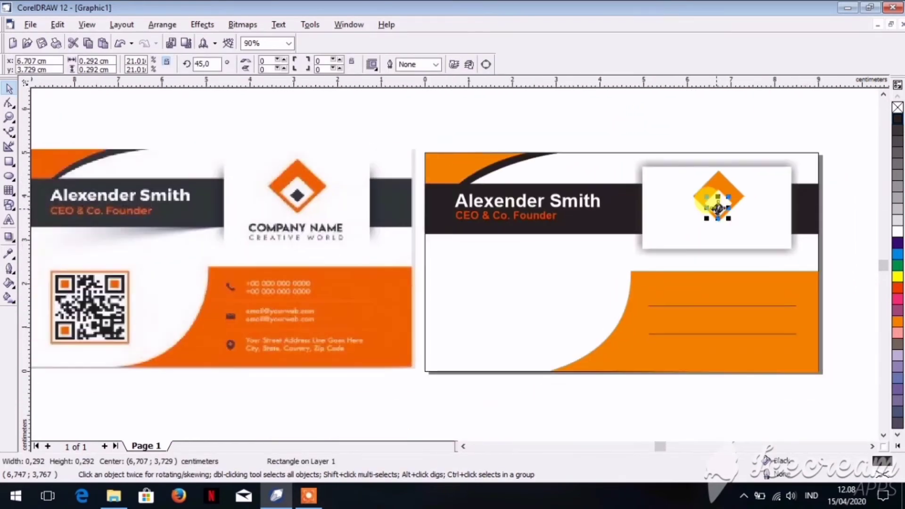
click(737, 146)
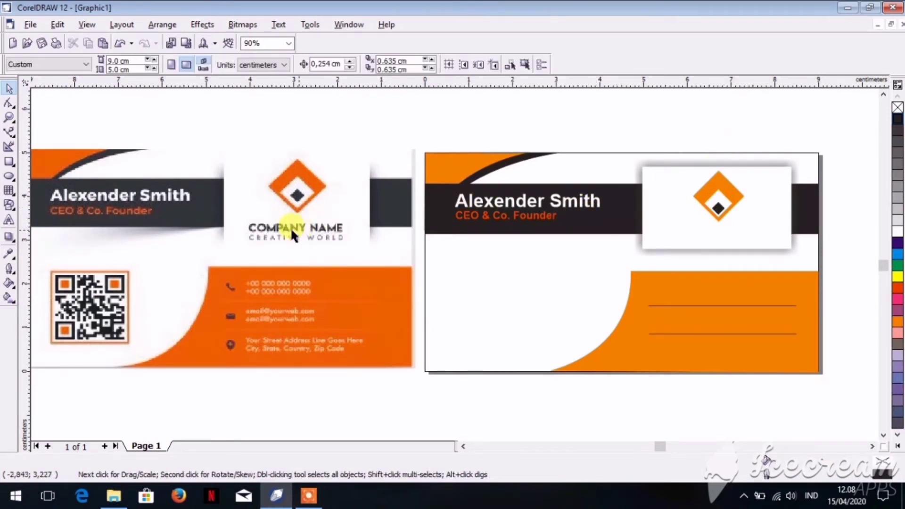
Step: Add the artistic text "COMPANY NAME" on the white panel at the logo
click(8, 220)
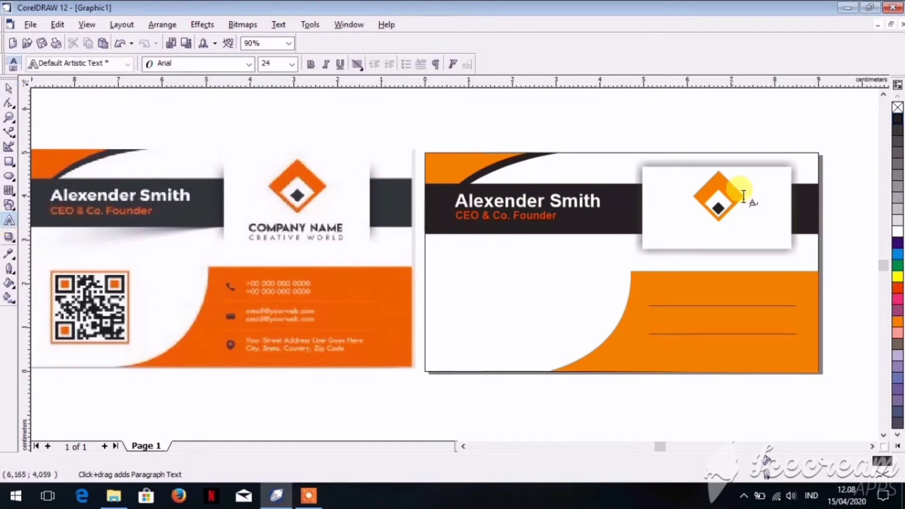
click(664, 233)
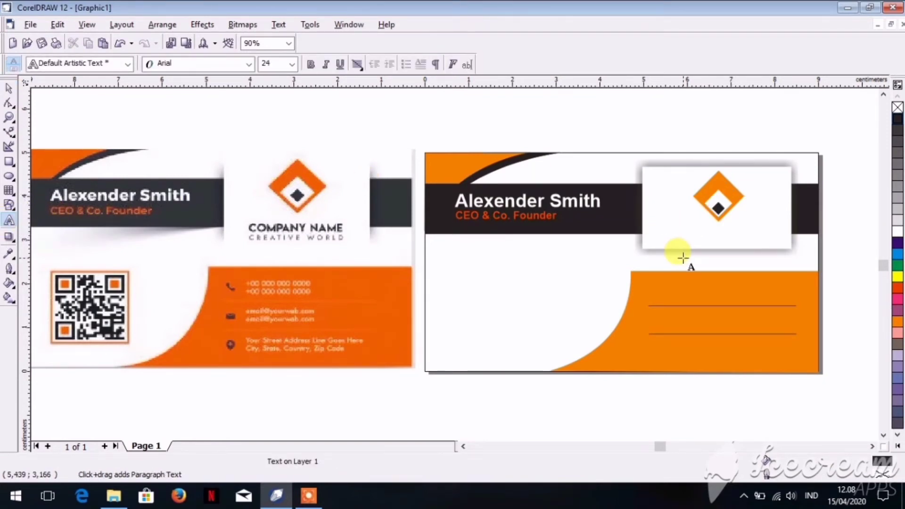
text(C)
key(BackSpace)
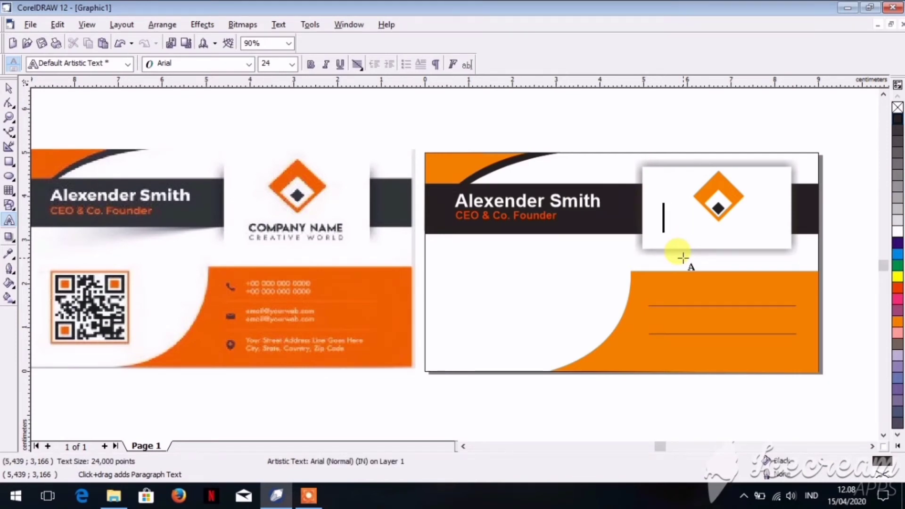
text(COM)
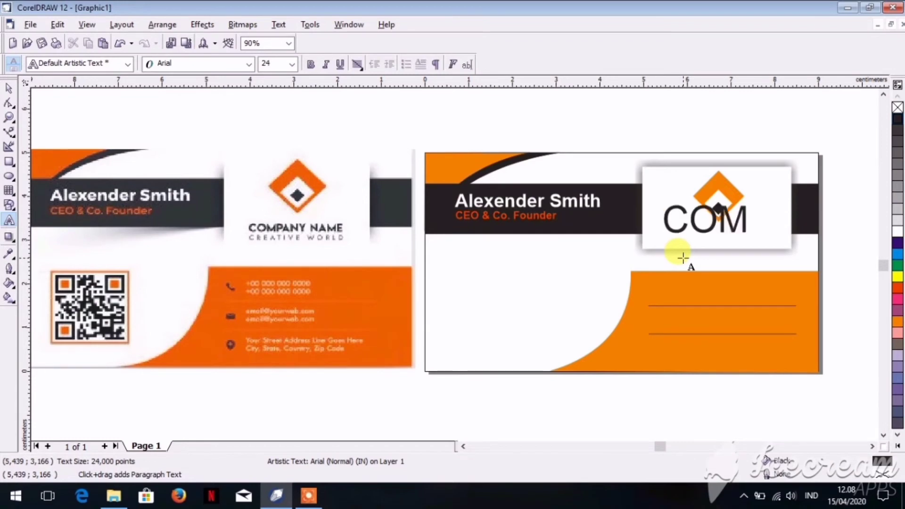
text(PANY)
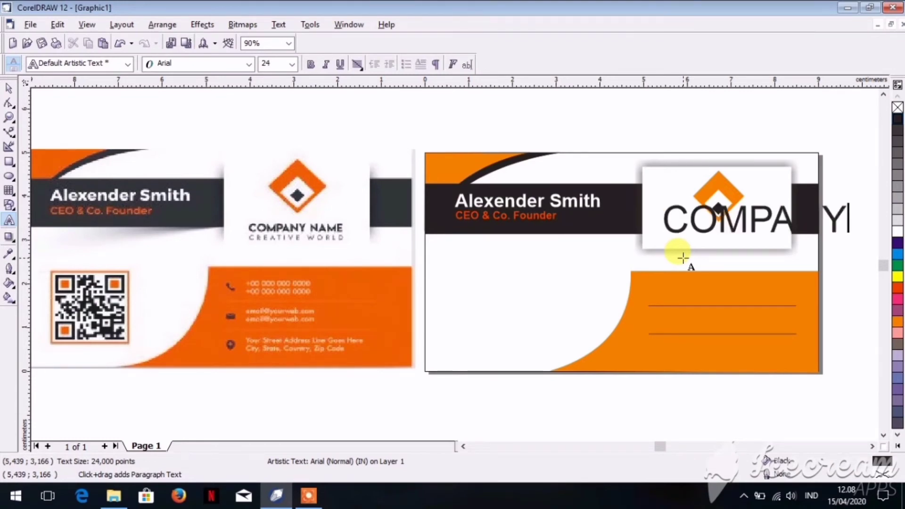
text( NAME)
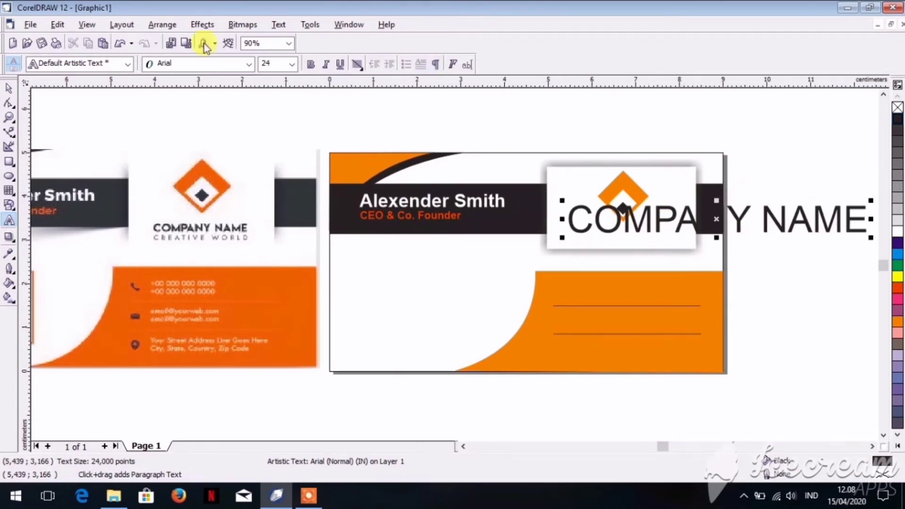
Step: Make the company name bold, reduce it to 10 and then 8 pt, and centre it beneath the logo
click(8, 87)
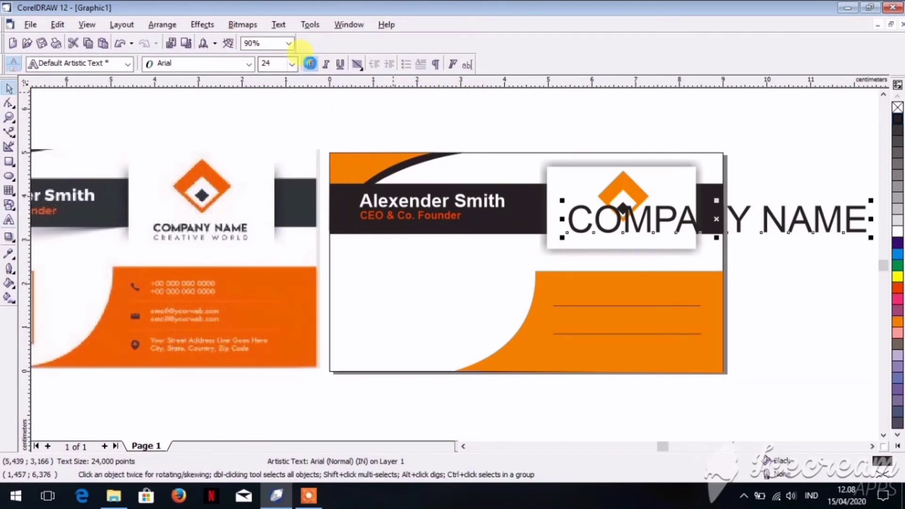
click(310, 63)
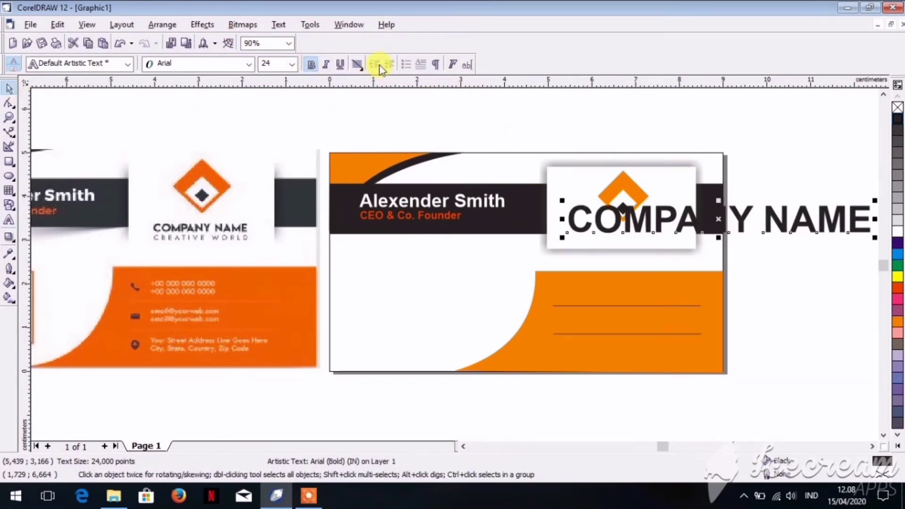
click(292, 64)
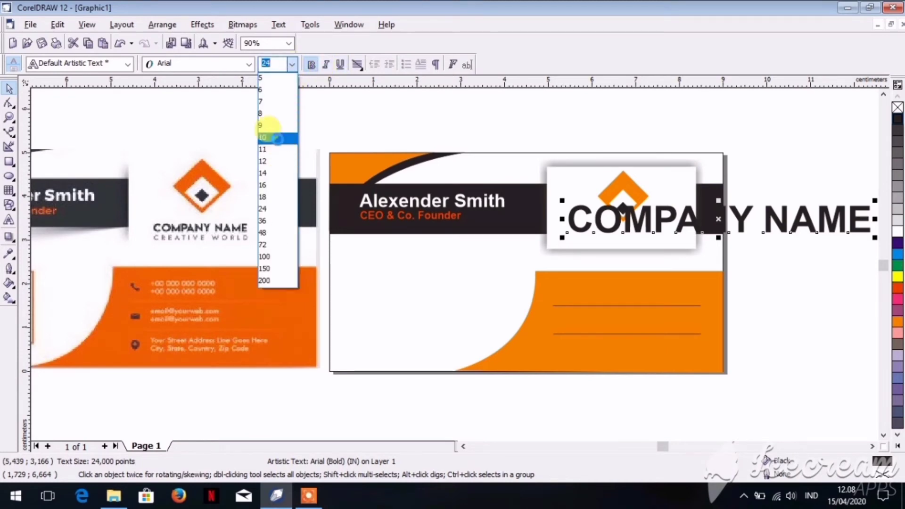
click(277, 137)
click(291, 65)
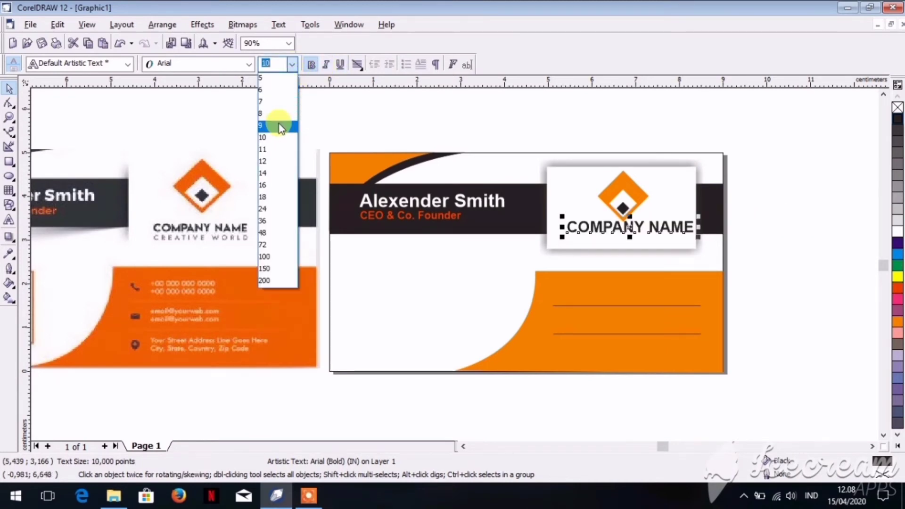
click(275, 113)
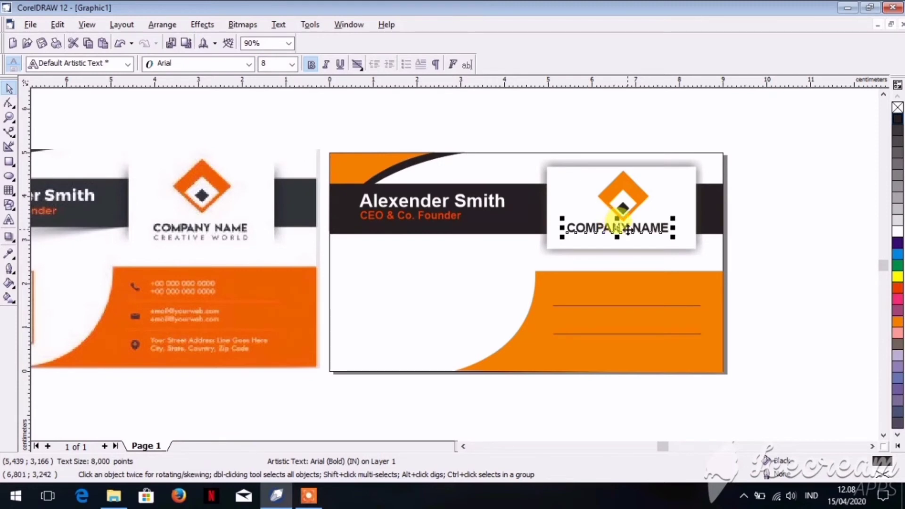
drag(630, 230, 633, 230)
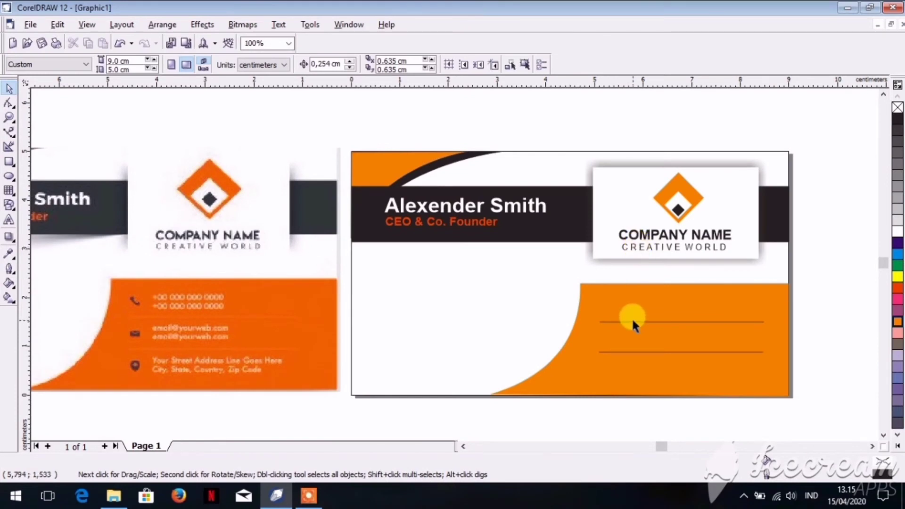
Step: Select the contact text and divider lines in the card's orange area and fill them with white
click(632, 320)
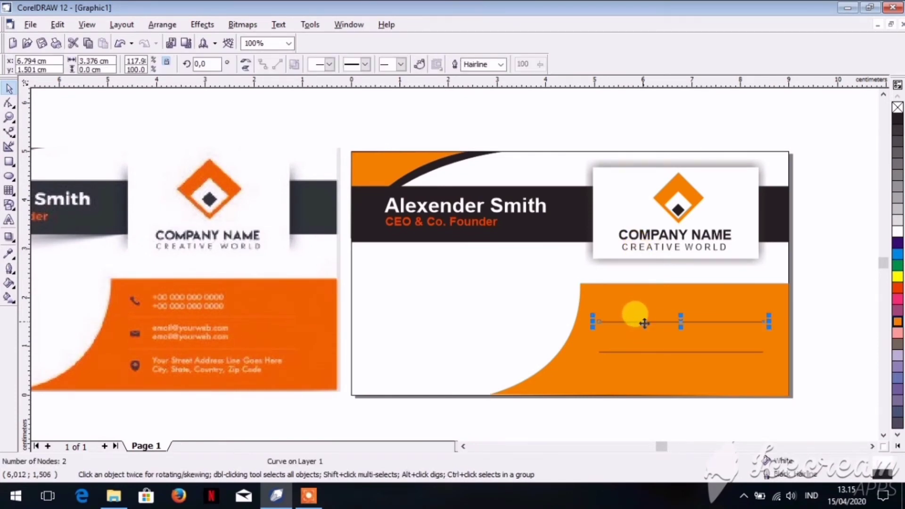
click(648, 350)
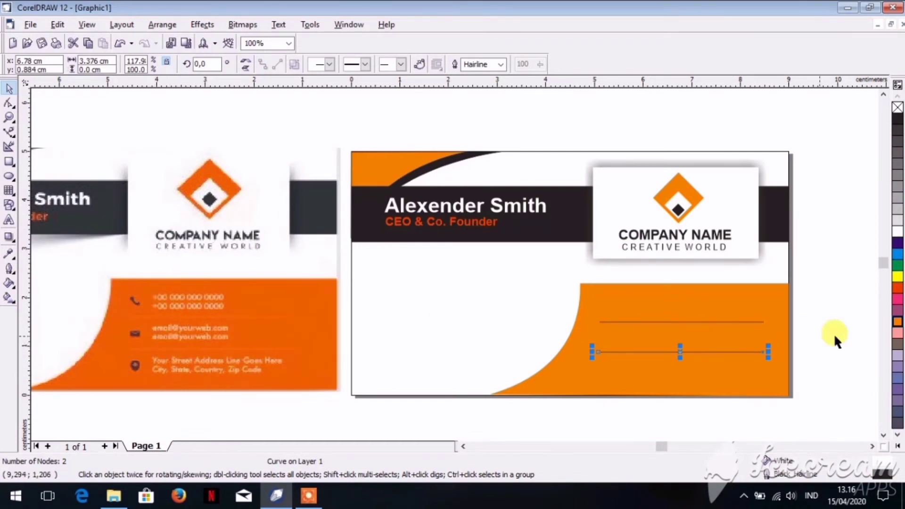
drag(805, 304, 591, 398)
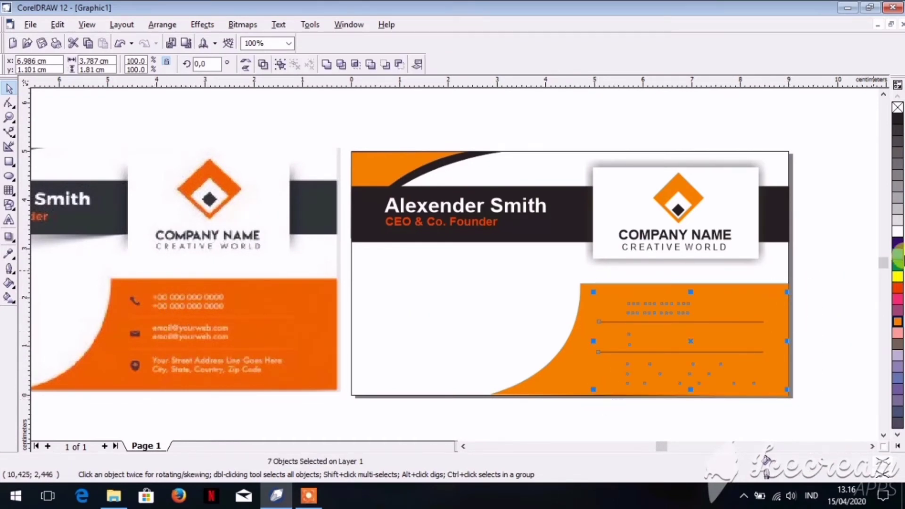
click(897, 235)
click(841, 284)
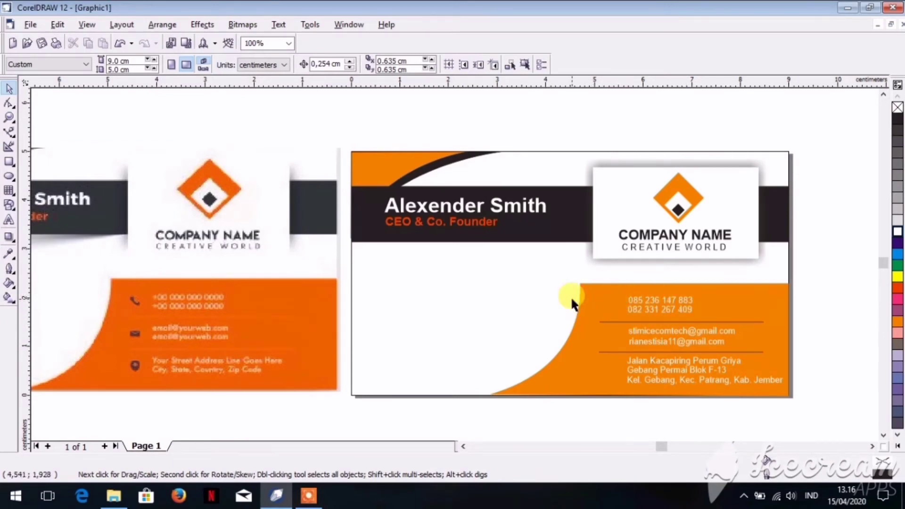
Step: Import the telp, mail and map images from the Bahan Desain folder together and place all three on the card
click(31, 26)
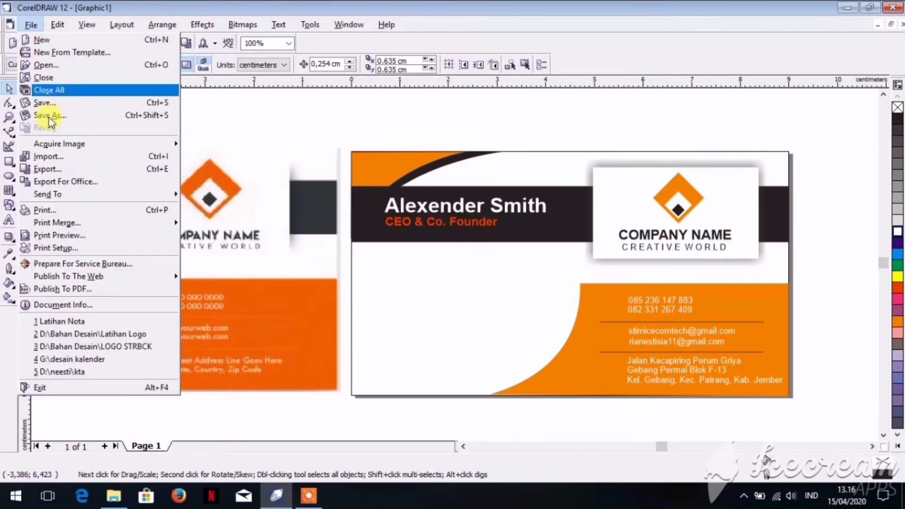
click(59, 157)
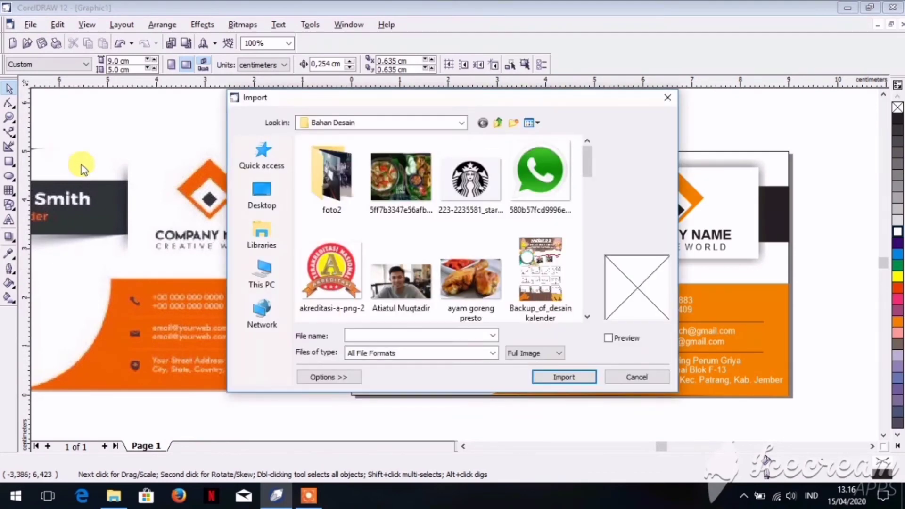
drag(588, 166, 596, 257)
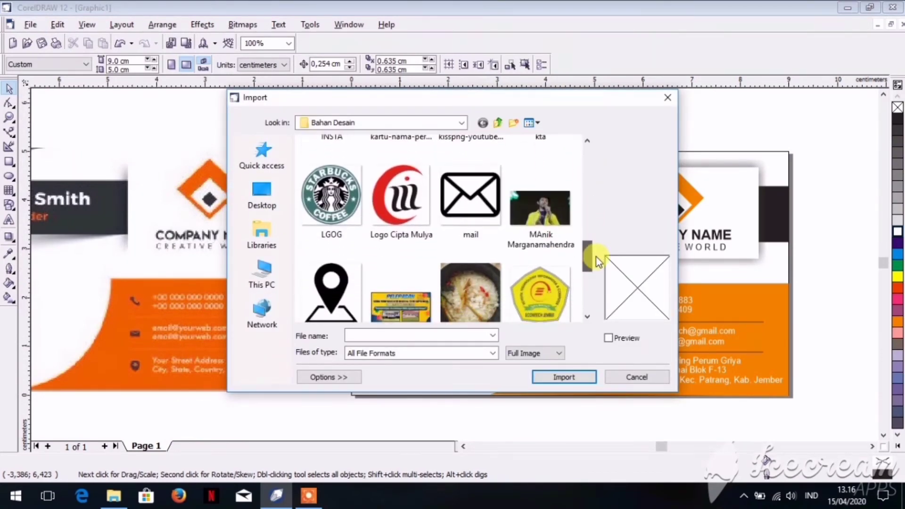
click(448, 217)
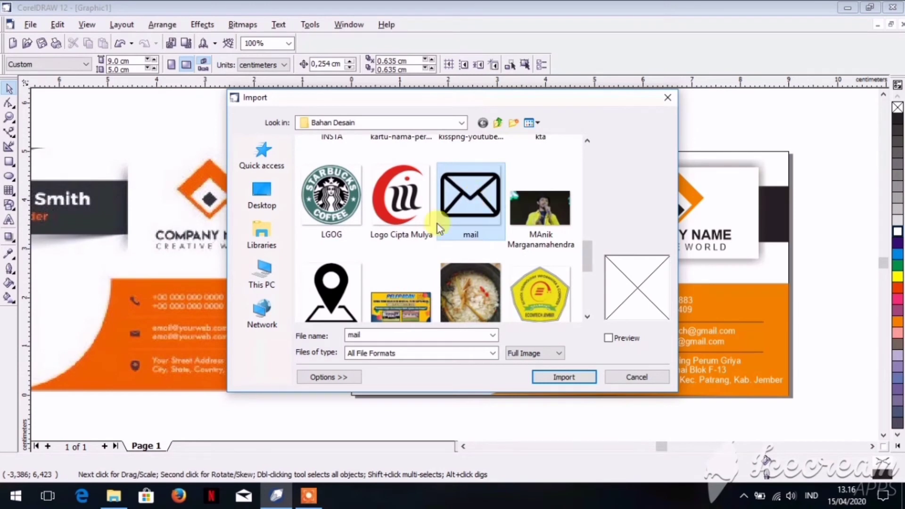
ctrl+click(333, 285)
drag(592, 254, 593, 273)
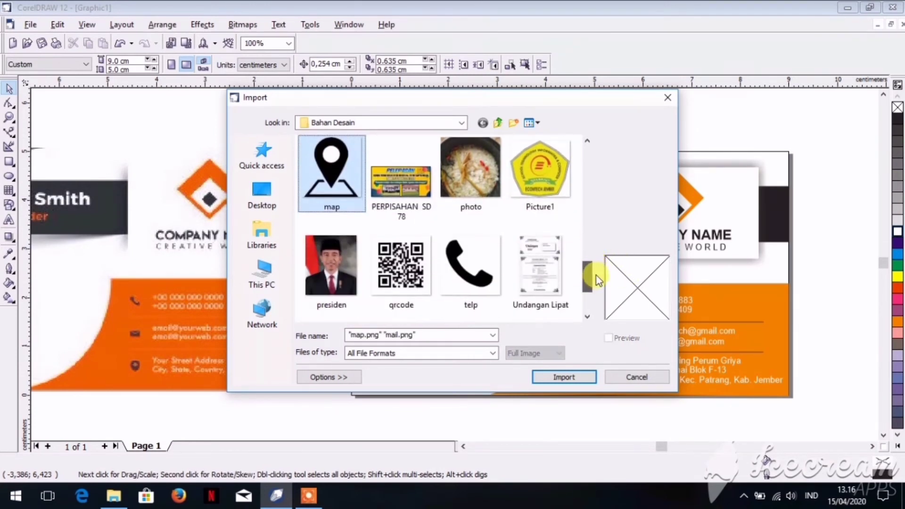
ctrl+click(455, 259)
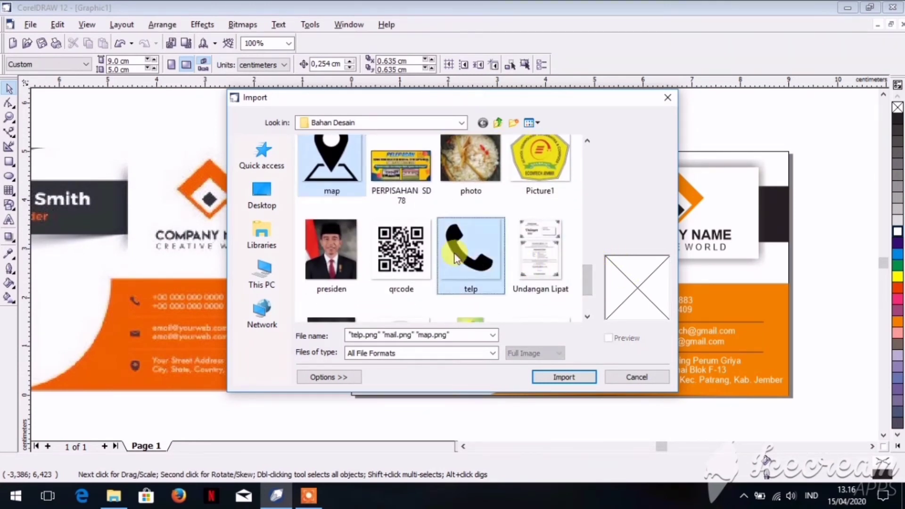
click(562, 378)
click(490, 255)
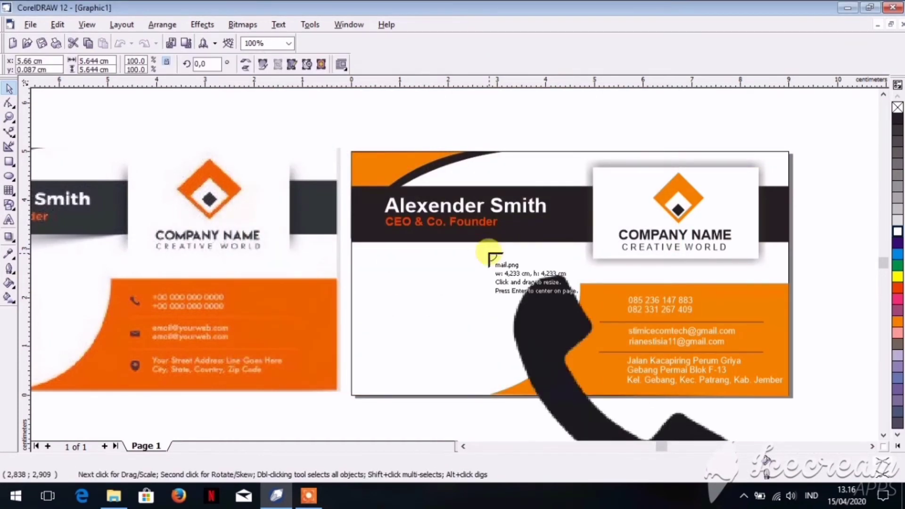
click(454, 268)
click(404, 258)
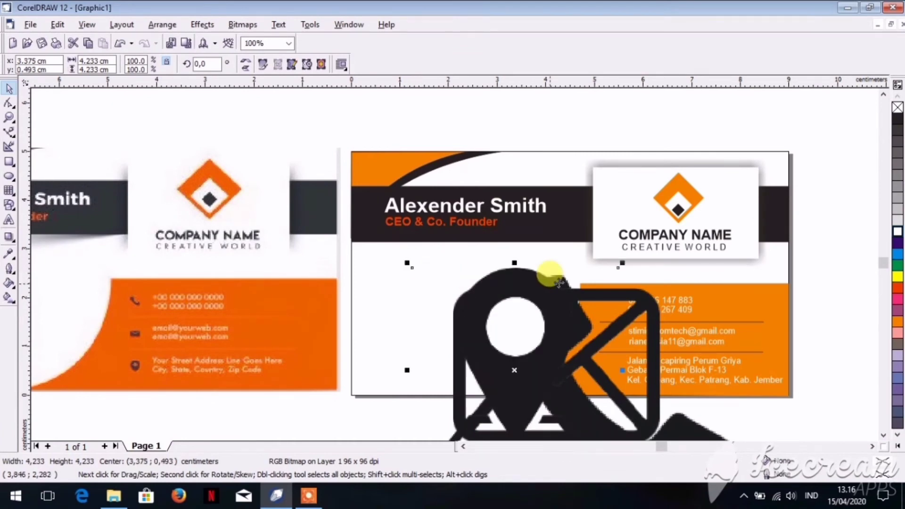
Step: Shrink the map icon to about 0.54 cm, the mail icon to about 0.72 cm and the phone icon to about 0.51 cm
scroll(549, 274, down, 1)
scroll(549, 273, down, 1)
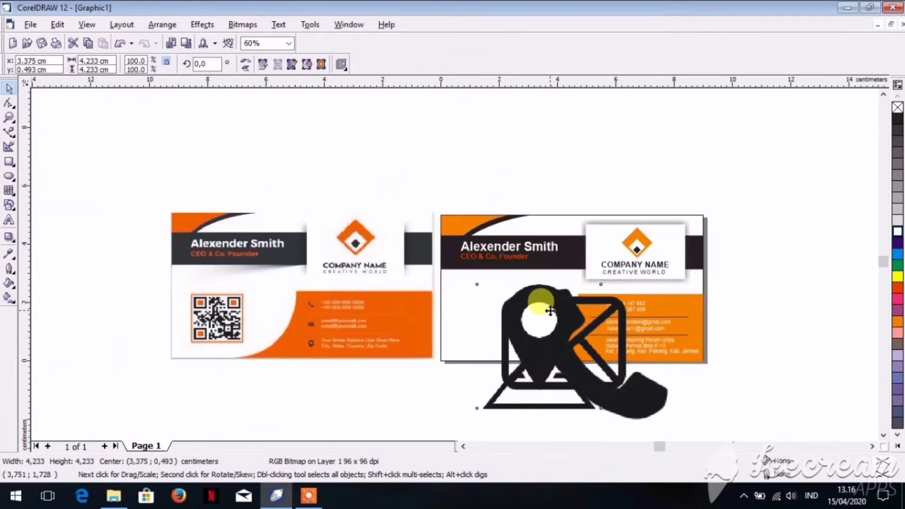
drag(550, 311, 513, 185)
drag(569, 155, 448, 271)
drag(542, 304, 526, 286)
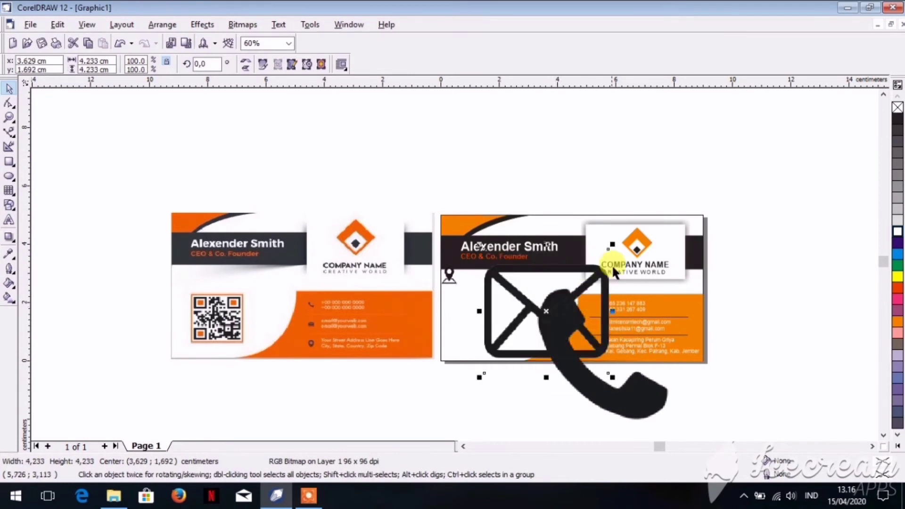
drag(607, 247, 536, 303)
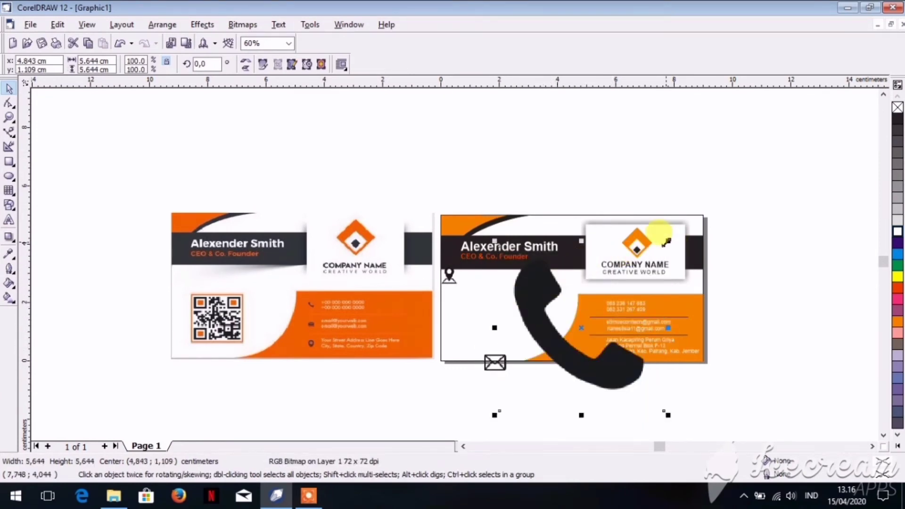
drag(666, 243, 595, 316)
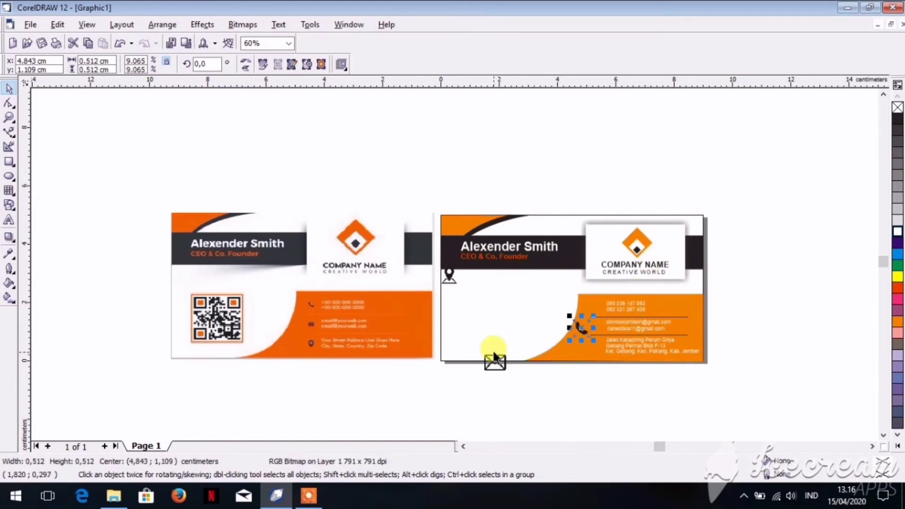
Step: Bring the mail and map icons near the contact area and place the phone icon, reduced to about 0.44 cm, beside the phone numbers
drag(494, 357, 582, 340)
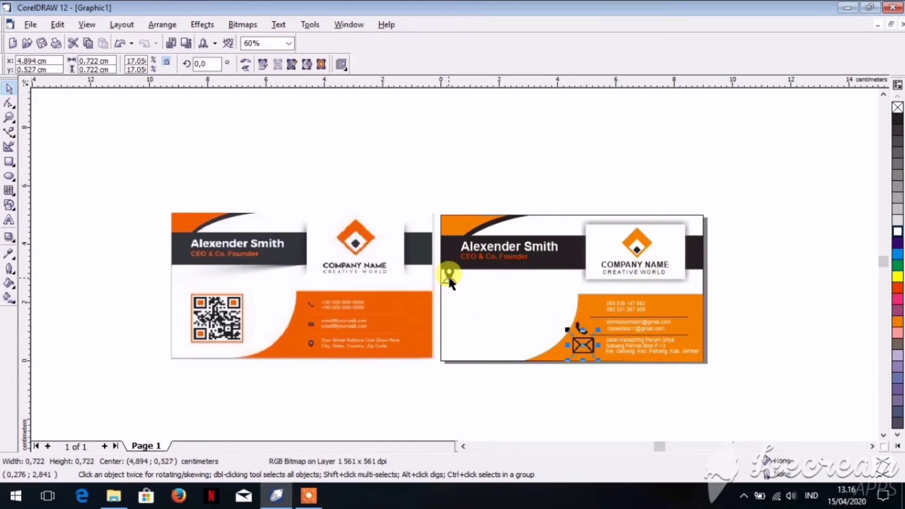
drag(450, 282, 587, 371)
scroll(590, 350, up, 1)
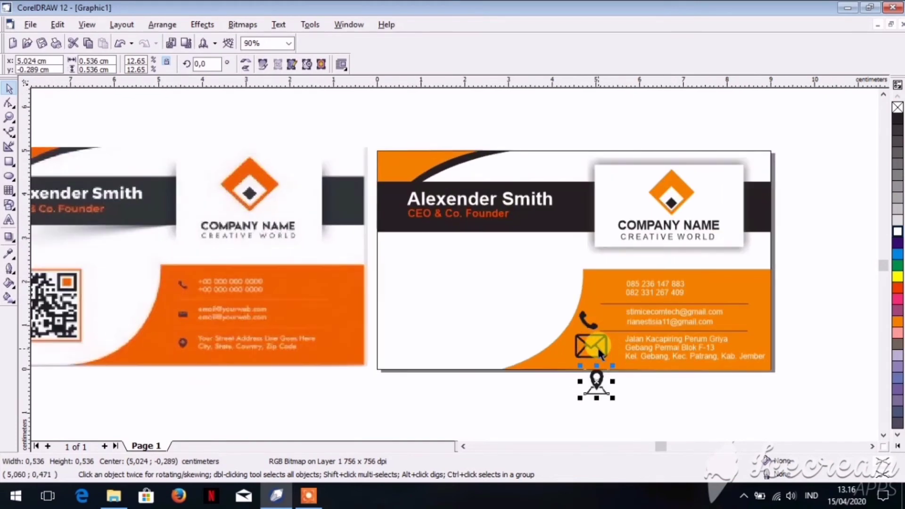
drag(589, 327, 615, 291)
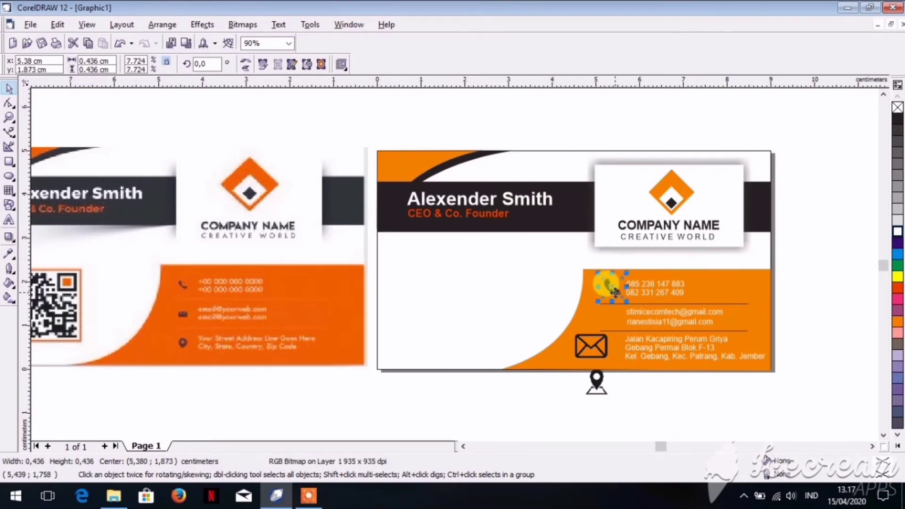
Step: Reduce the mail icon to about 0.35 cm and place it beside the e-mail addresses
click(595, 351)
scroll(587, 342, up, 2)
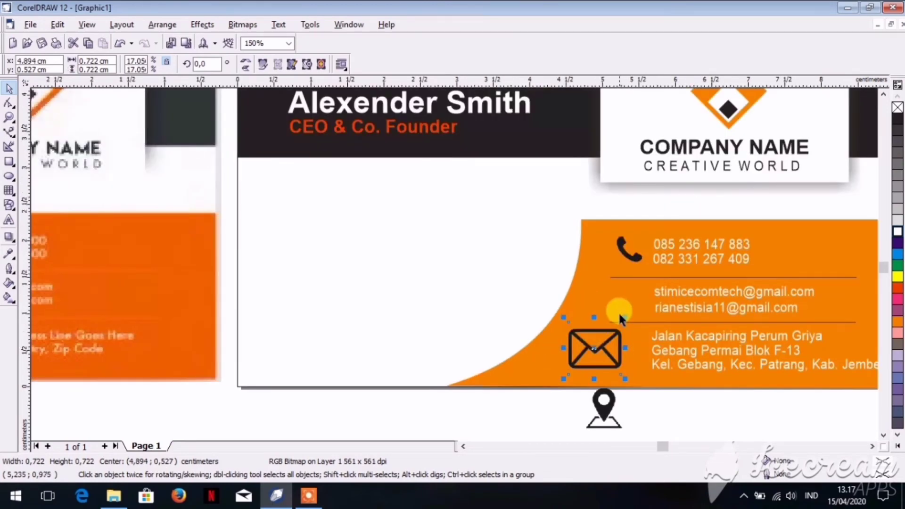
mouse_move(624, 320)
mouse_down()
mouse_move(601, 344)
mouse_move(640, 311)
mouse_move(633, 313)
mouse_up()
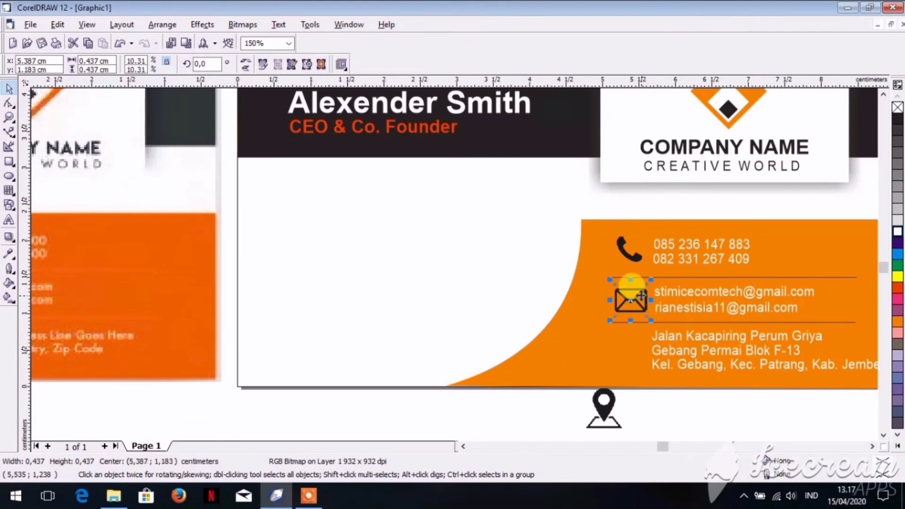
drag(651, 279, 645, 286)
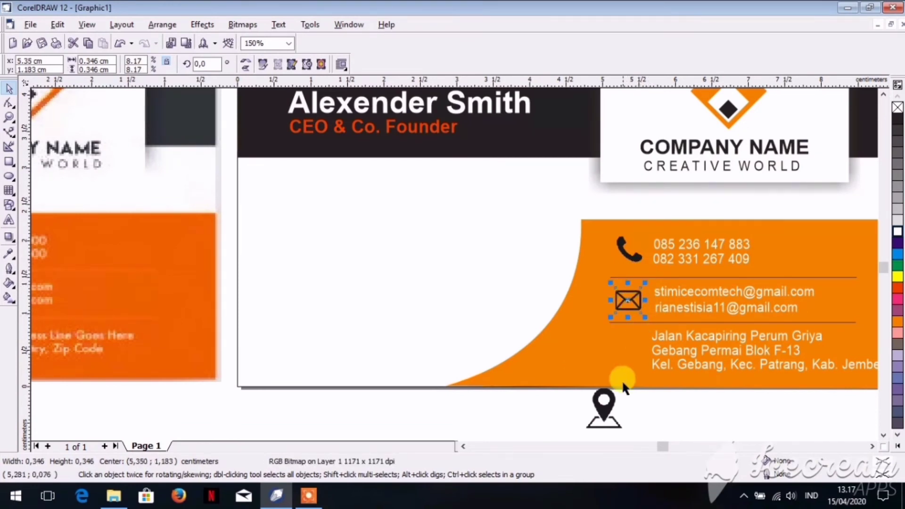
Step: Reduce the map icon to about 0.36 cm and place it beside the address lines
click(608, 400)
drag(624, 387, 627, 350)
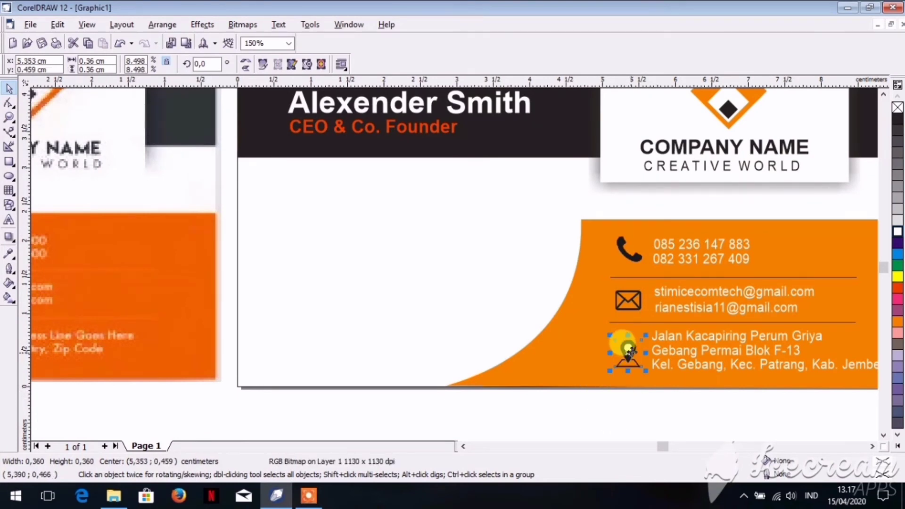
scroll(679, 326, down, 2)
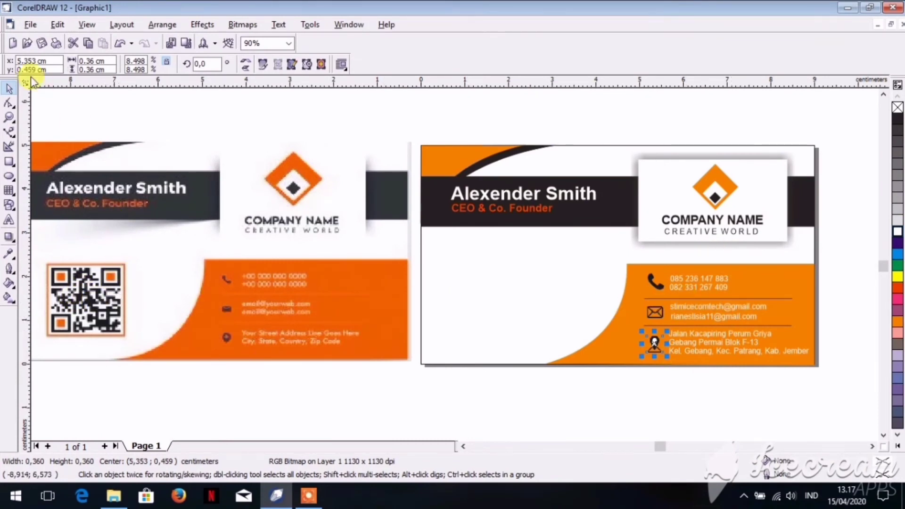
Step: Import the qrcode image, reduce it to about 1.83 cm and place it over the orange area of the reference card
click(30, 26)
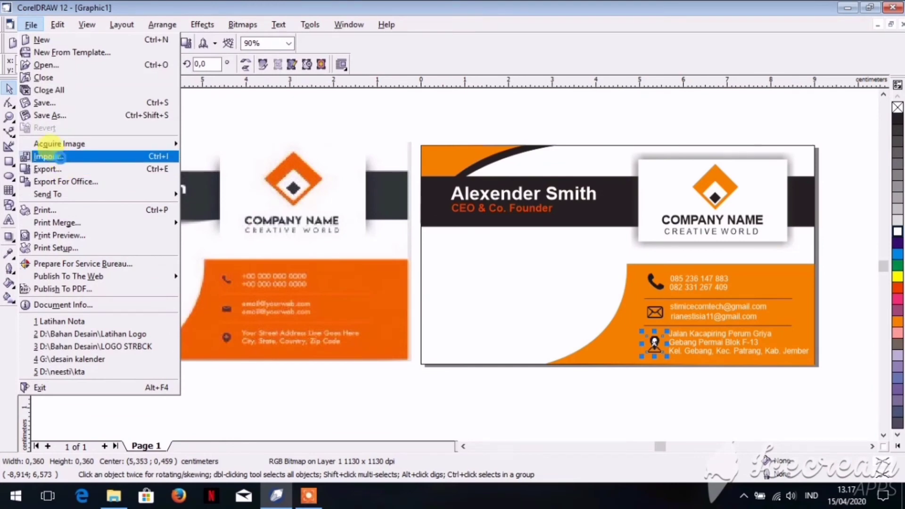
click(58, 157)
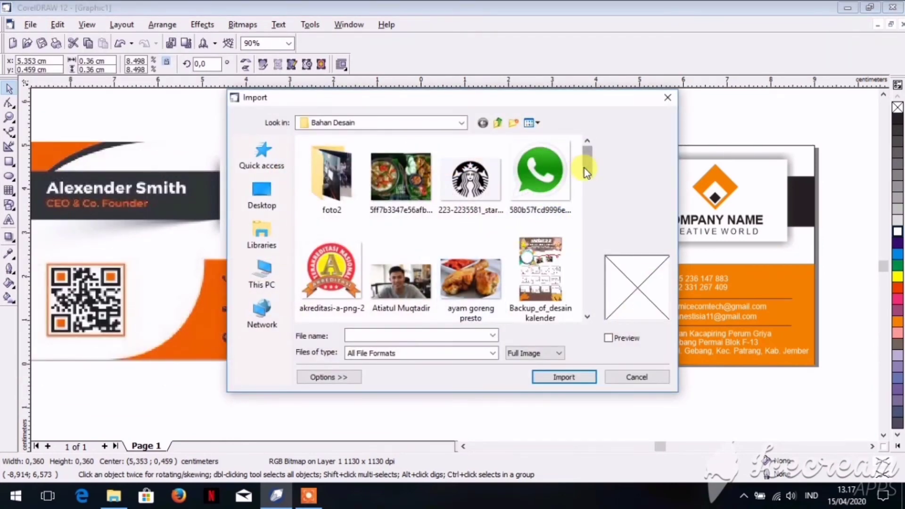
drag(586, 168, 595, 283)
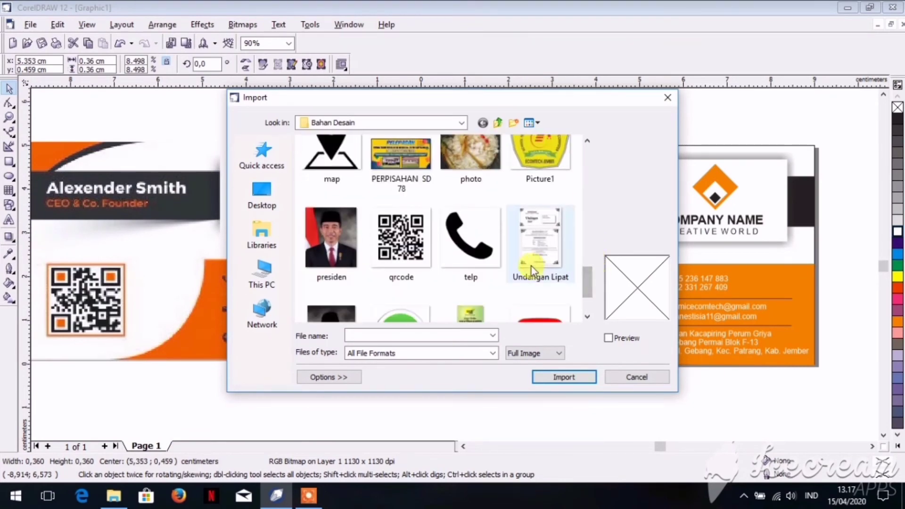
click(404, 238)
click(546, 377)
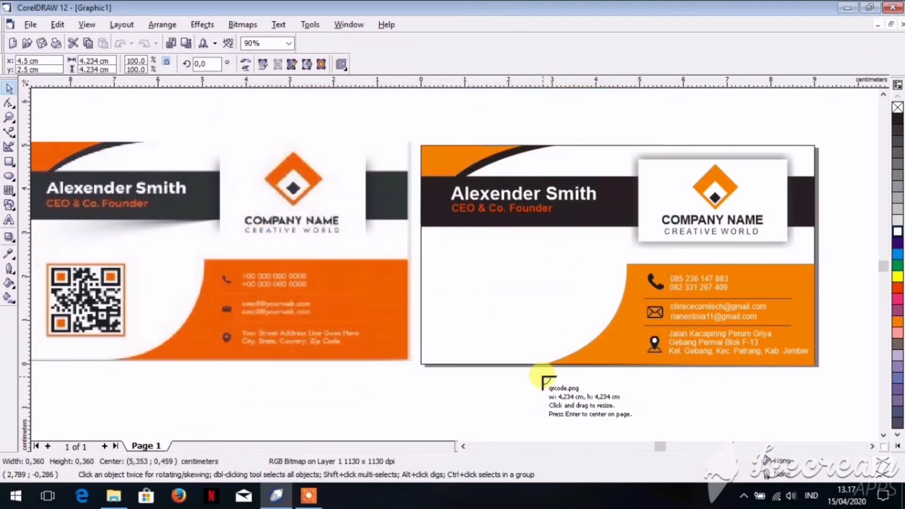
click(246, 180)
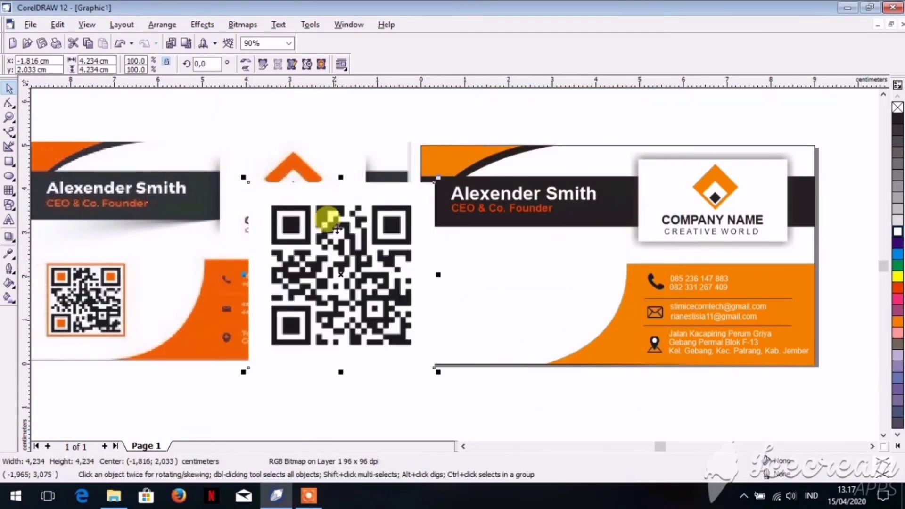
drag(437, 179, 337, 279)
drag(290, 314, 333, 296)
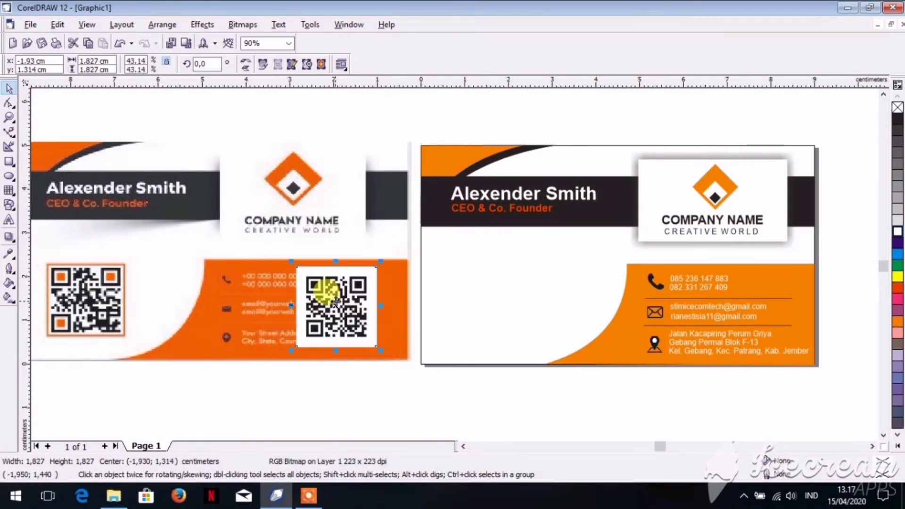
Step: Draw a rectangle in the card's empty white area below the job title, size it to 1.6 × 1.6 cm and nudge it up once
click(9, 164)
drag(457, 270, 541, 344)
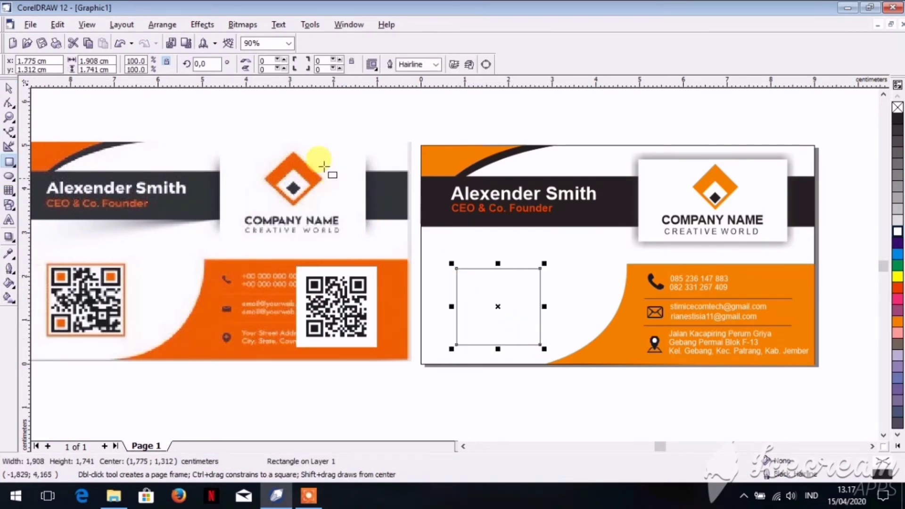
click(115, 62)
text(1.6)
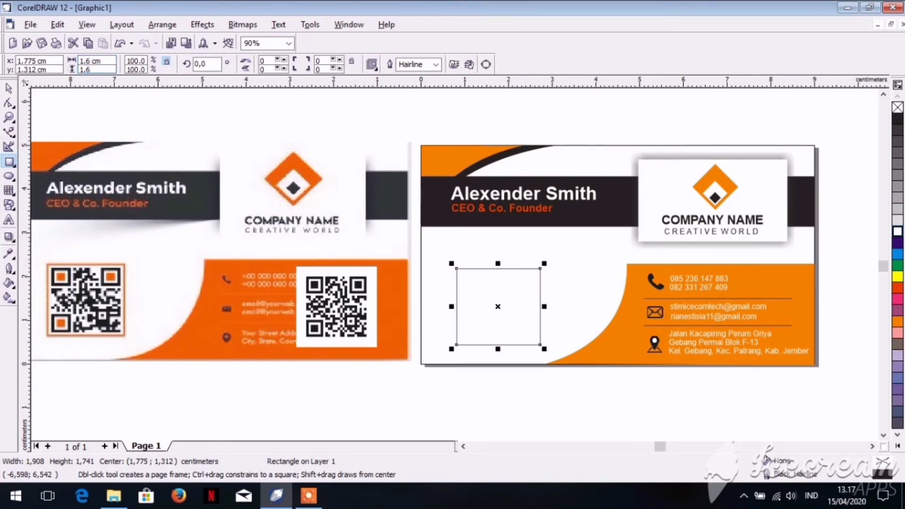
key(Return)
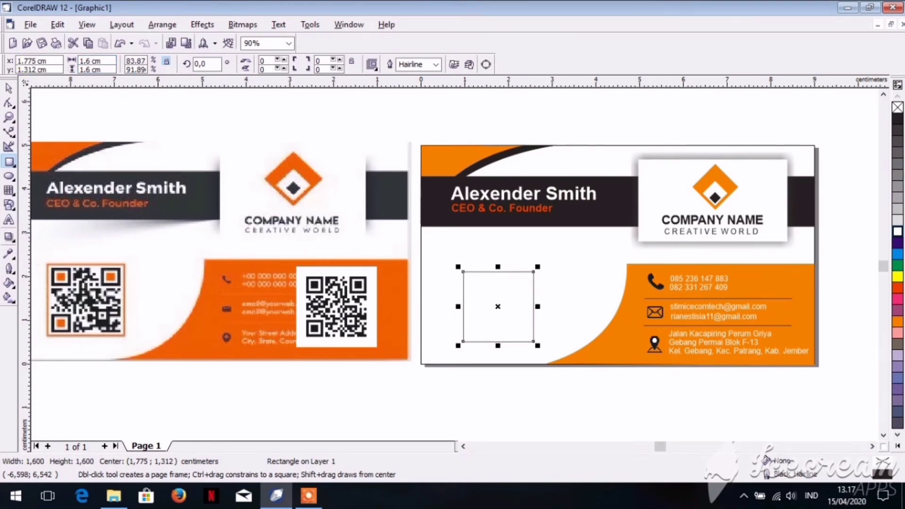
key(Up)
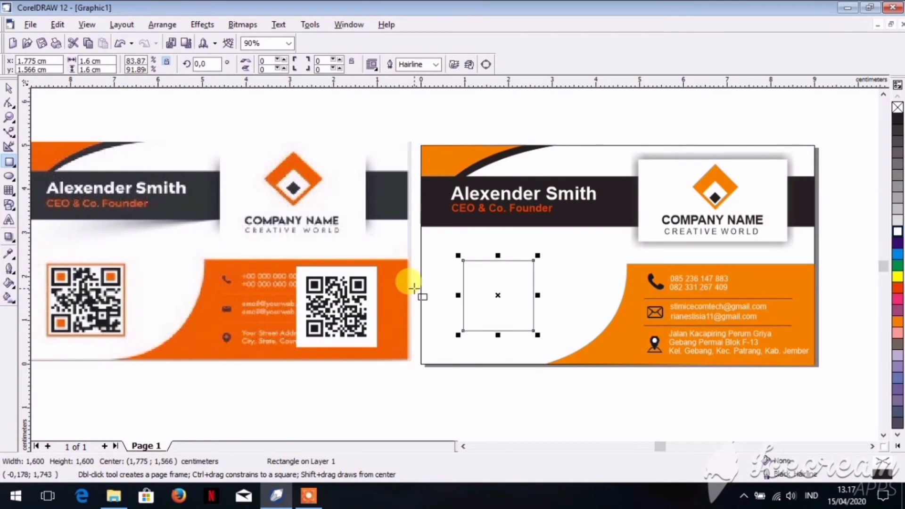
click(9, 89)
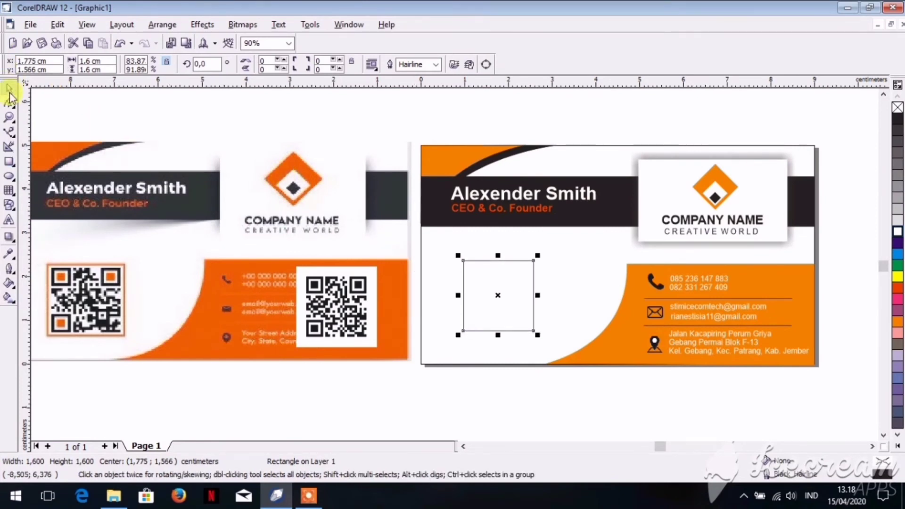
Step: Give the 1.6 × 1.6 cm square an orange outline 1.0 pt wide
double_click(803, 479)
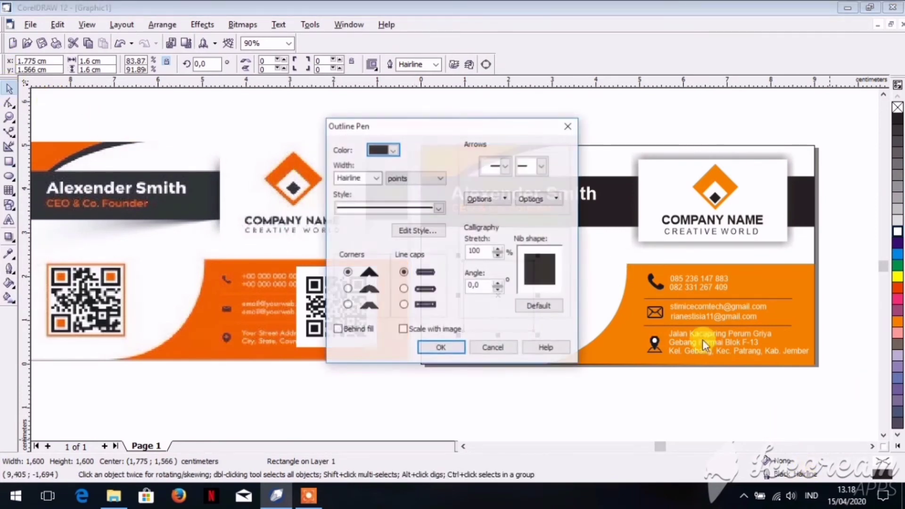
click(376, 178)
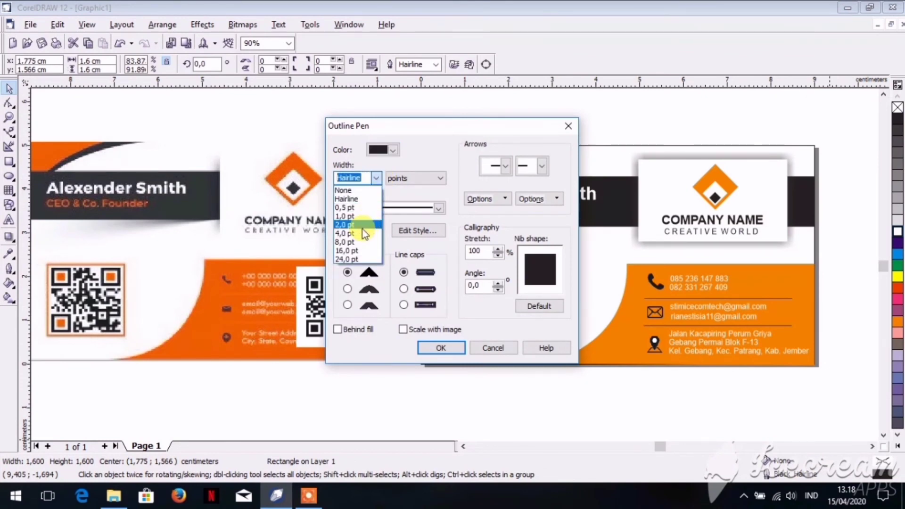
click(363, 229)
click(380, 180)
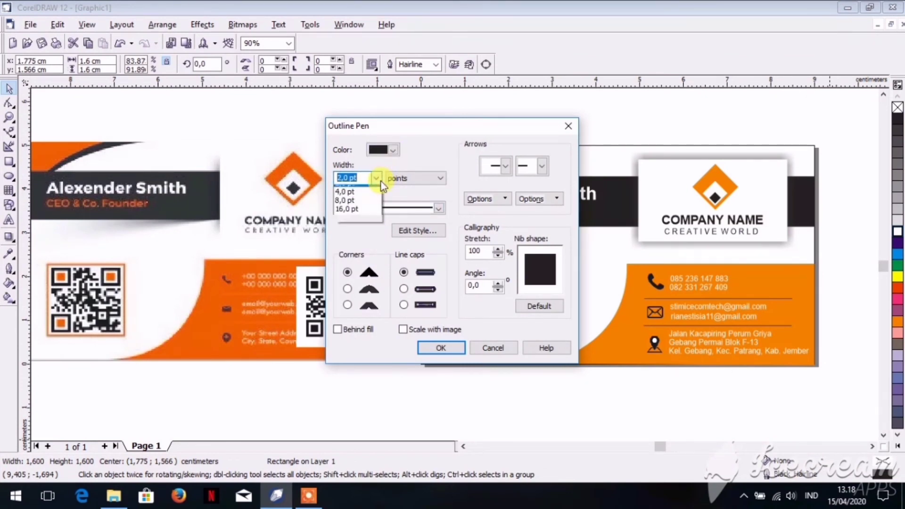
click(366, 210)
click(393, 150)
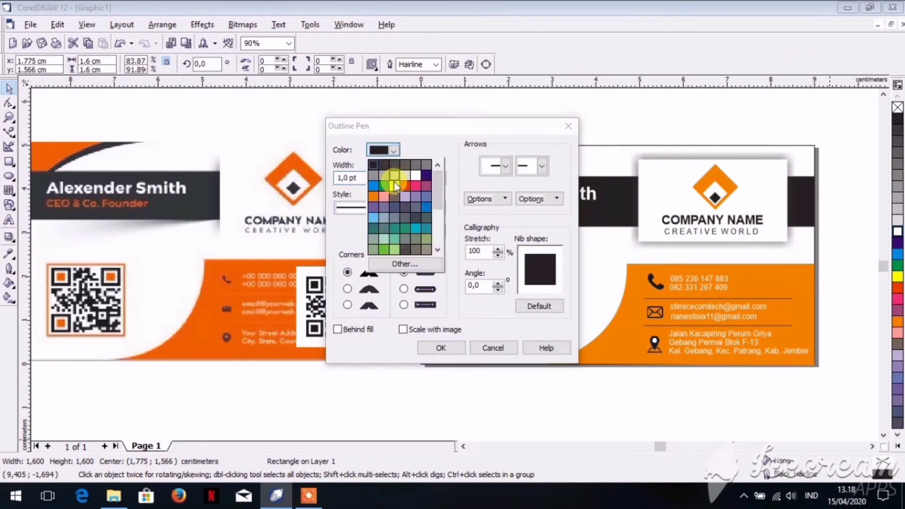
click(372, 197)
click(443, 348)
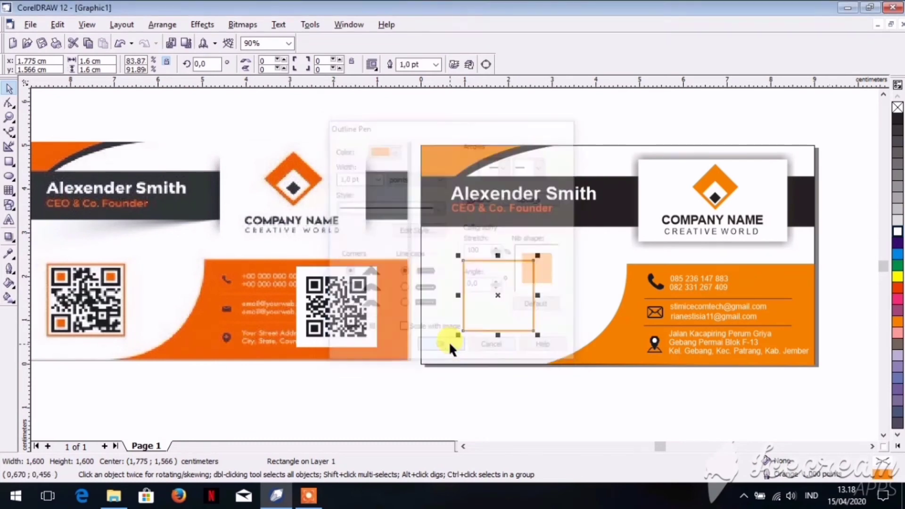
Step: PowerClip the QR code bitmap into the orange-outlined square and shift the framed code about 0.1 cm right and down
click(324, 304)
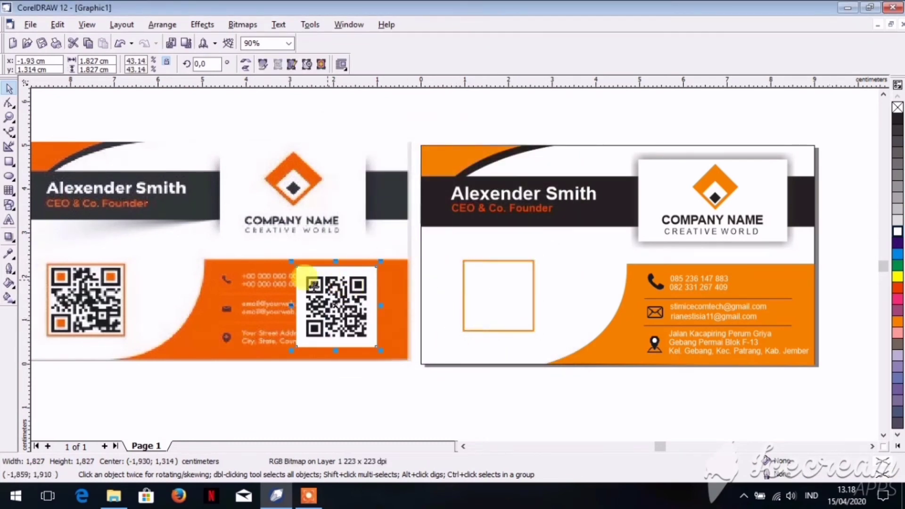
click(203, 25)
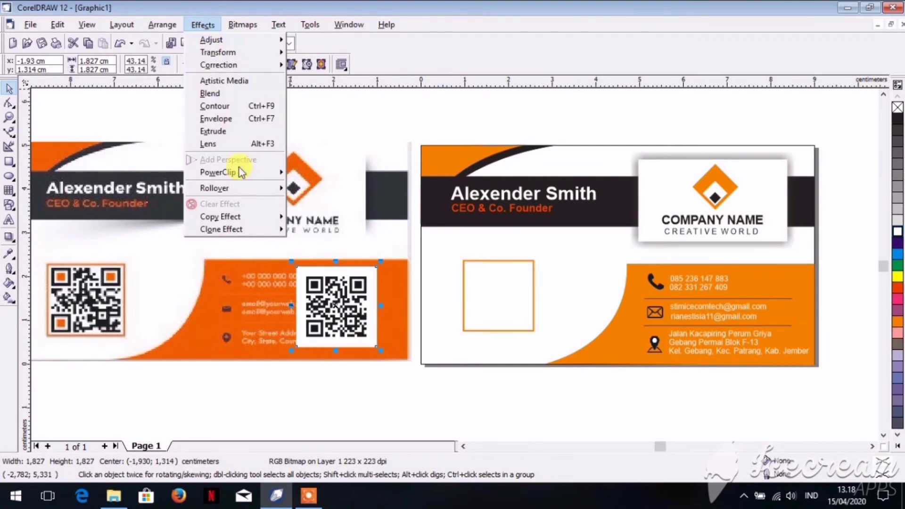
mouse_move(248, 172)
click(311, 176)
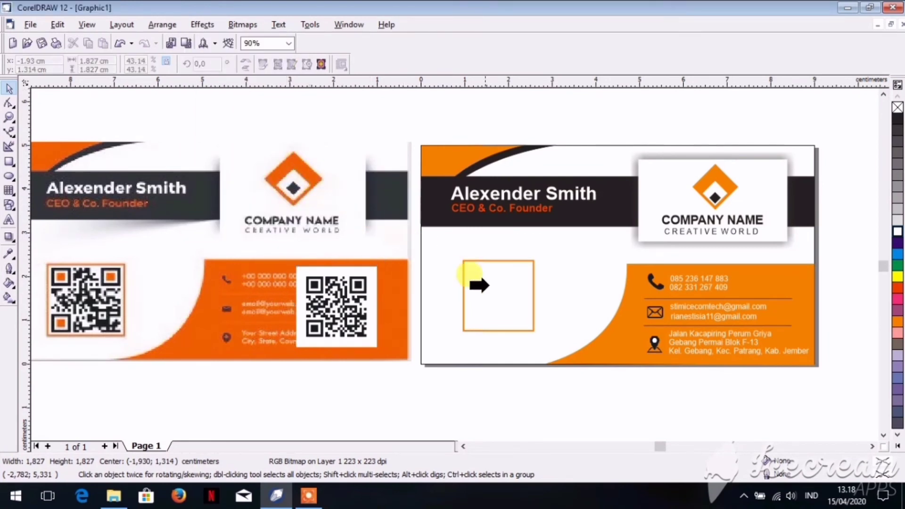
click(491, 289)
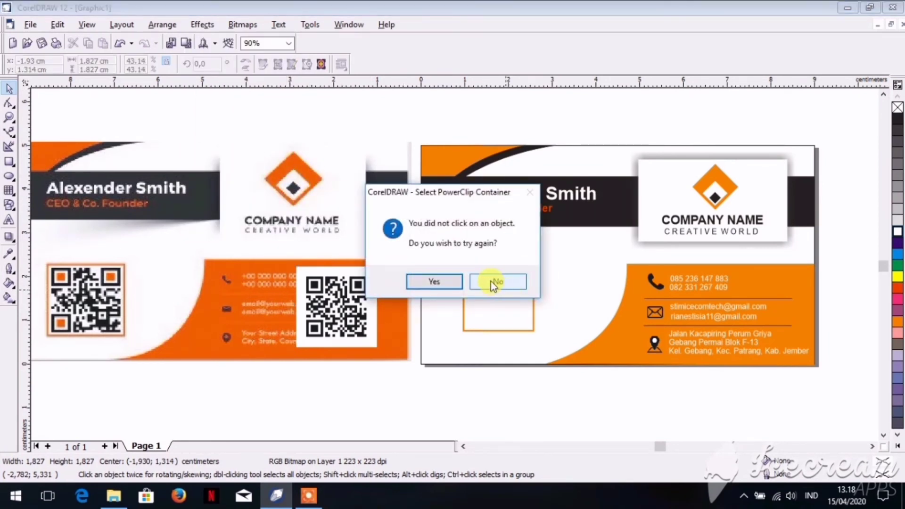
click(446, 281)
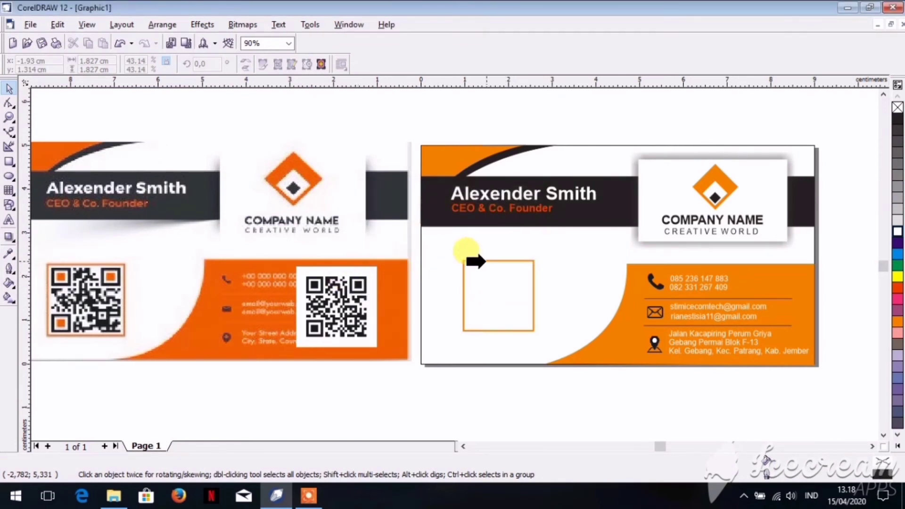
click(487, 262)
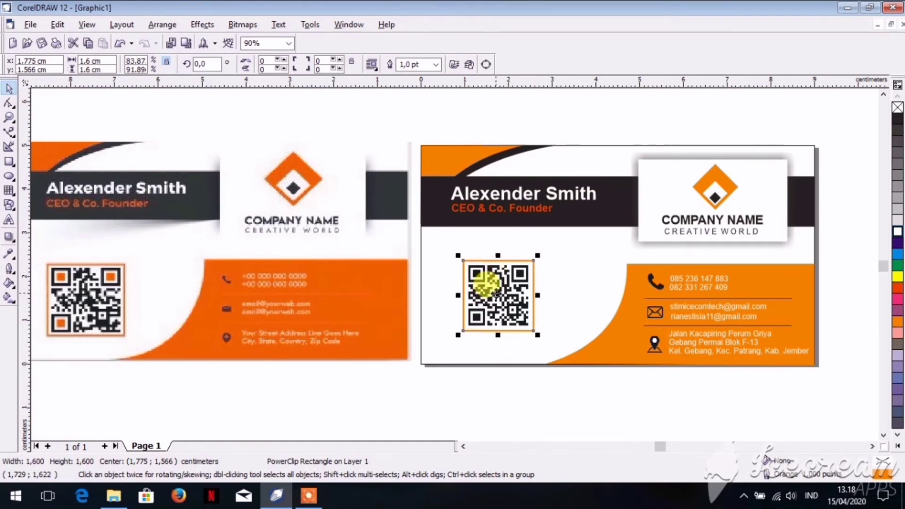
drag(488, 281, 494, 286)
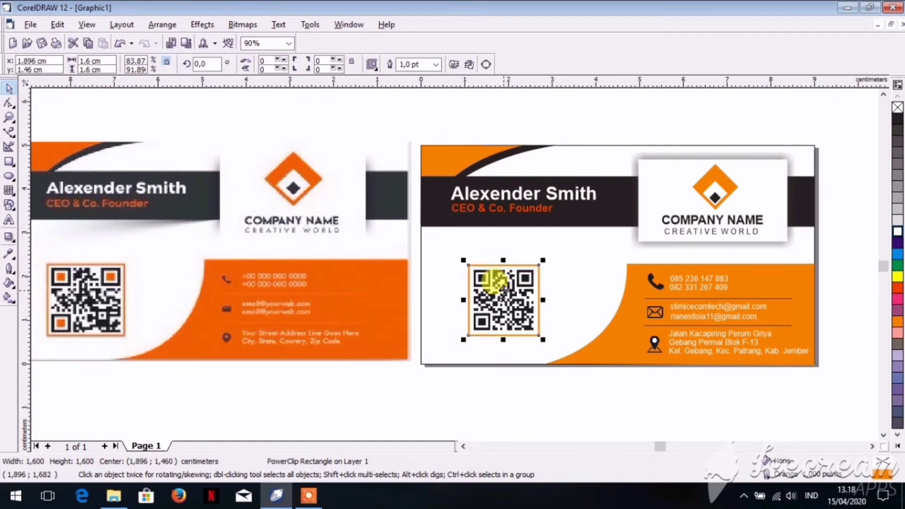
Step: Enlarge the QR code inside its PowerClip frame to about 1.93 cm and shift the framed code about 0.09 cm left
right_click(502, 283)
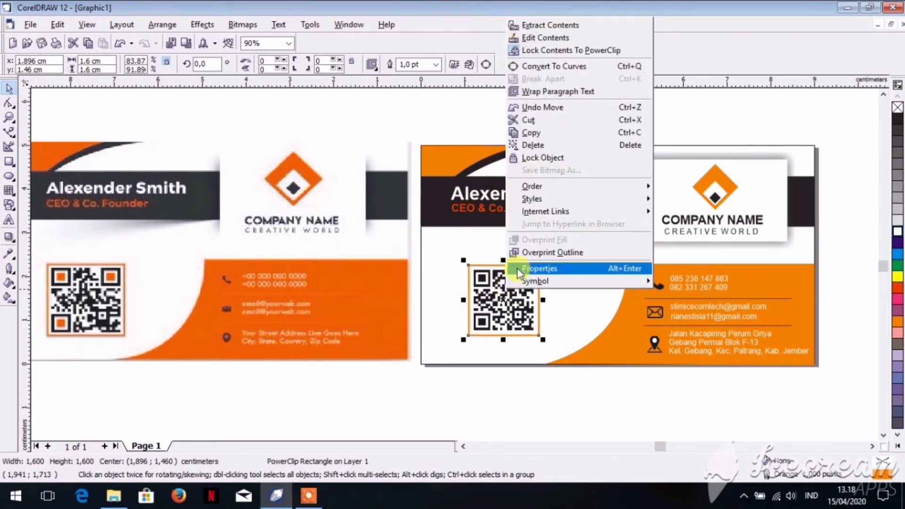
click(524, 35)
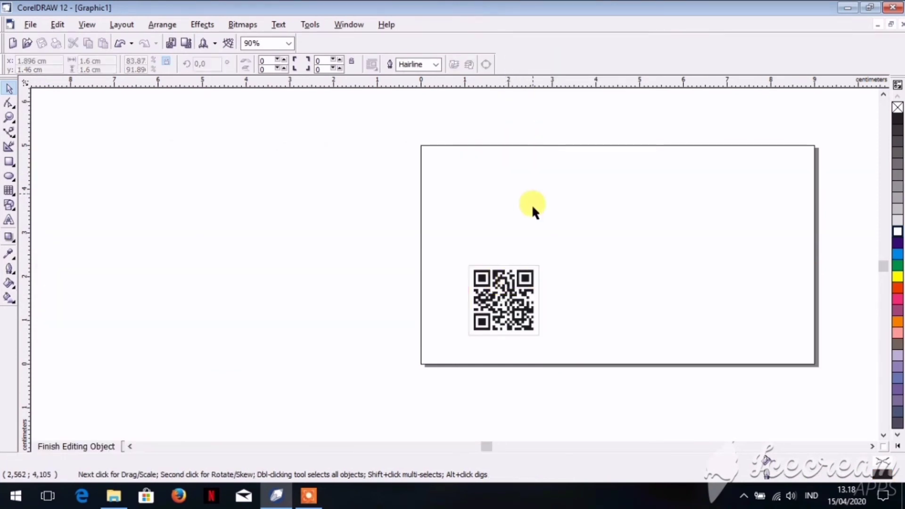
click(513, 274)
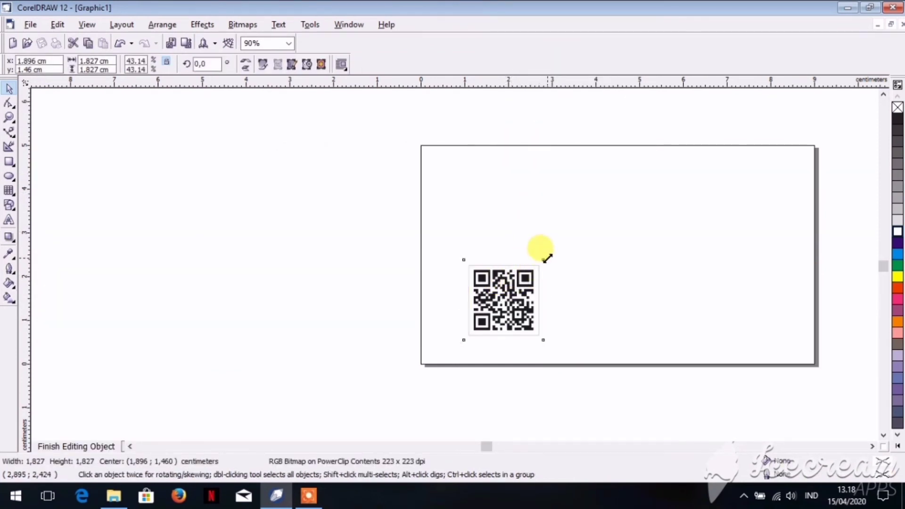
drag(546, 256, 549, 257)
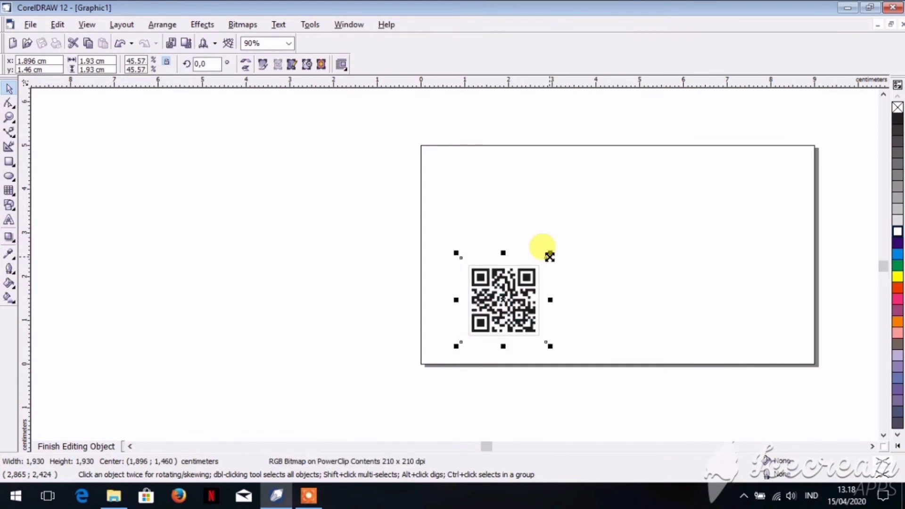
right_click(504, 269)
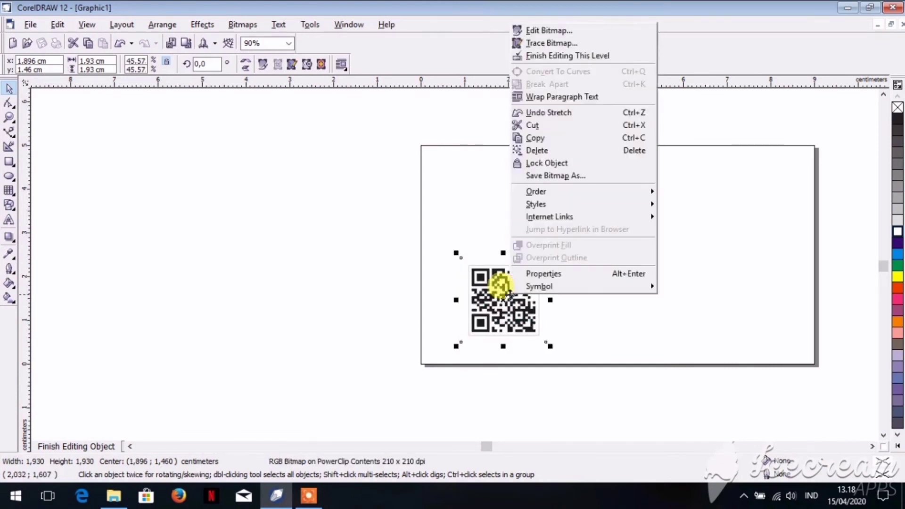
click(547, 55)
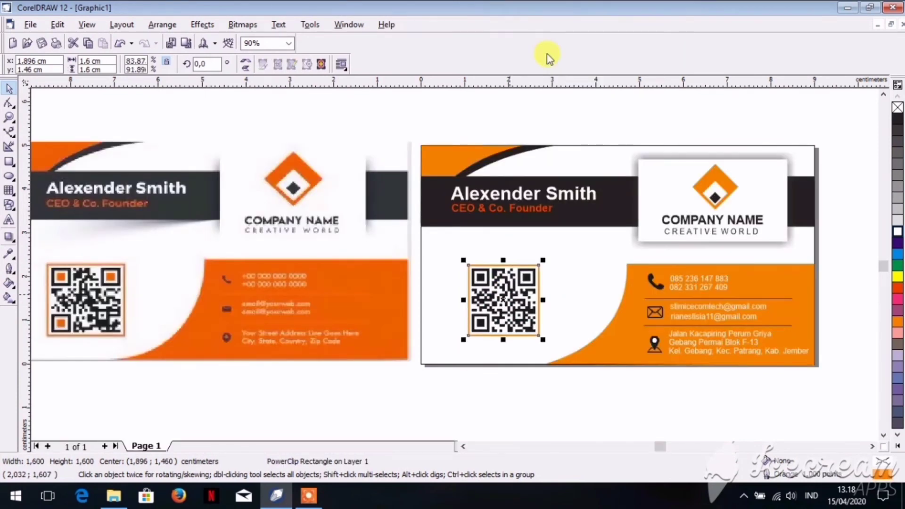
click(536, 397)
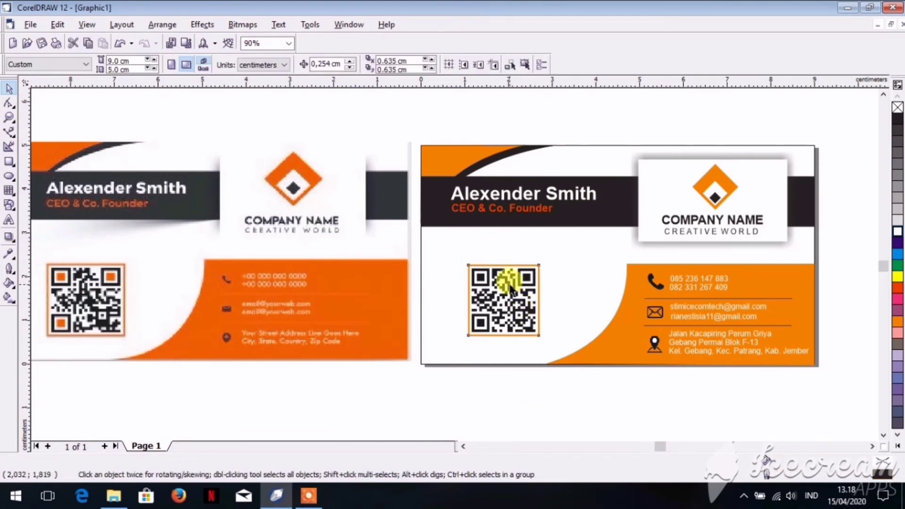
mouse_move(511, 288)
mouse_down()
mouse_move(469, 296)
mouse_move(485, 283)
mouse_move(507, 284)
mouse_up()
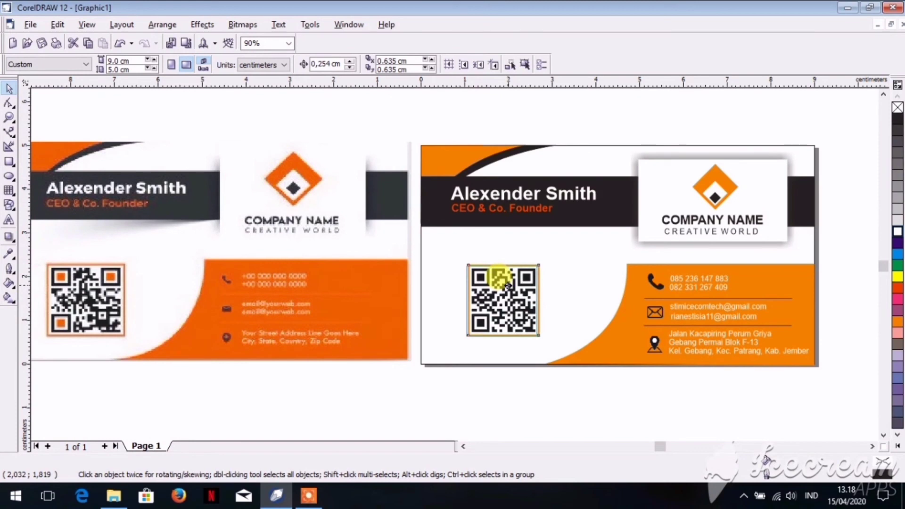
click(506, 283)
Step: Delete the reference business card image beside the page
scroll(567, 278, down, 2)
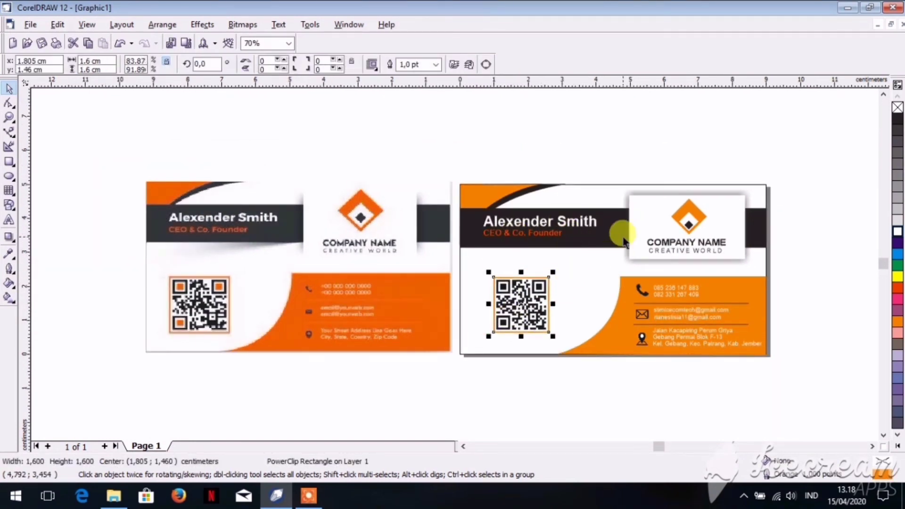
click(336, 234)
key(Delete)
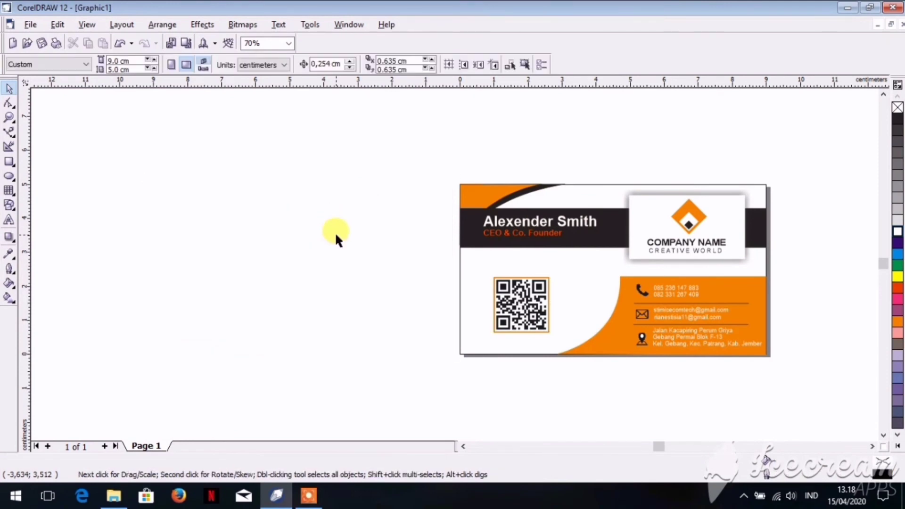
Step: Select all objects of the finished business card and group them
click(872, 446)
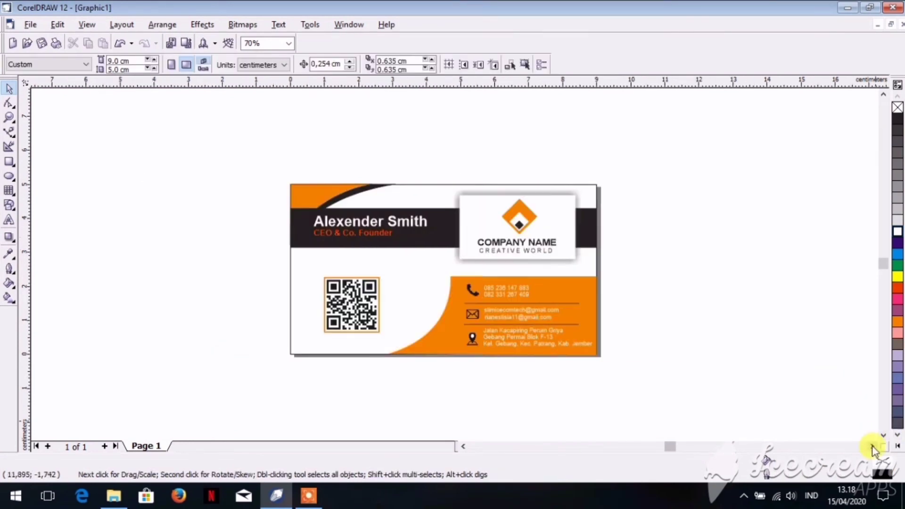
drag(242, 129, 669, 377)
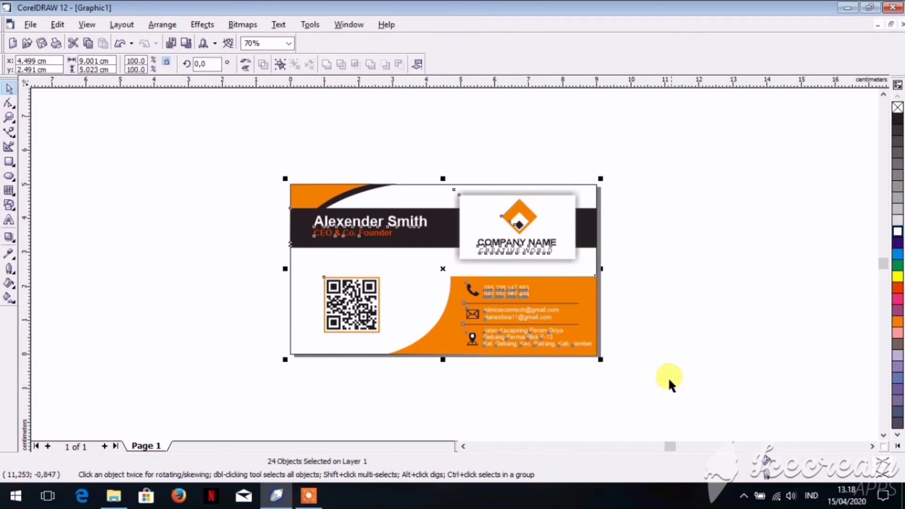
click(159, 26)
click(168, 97)
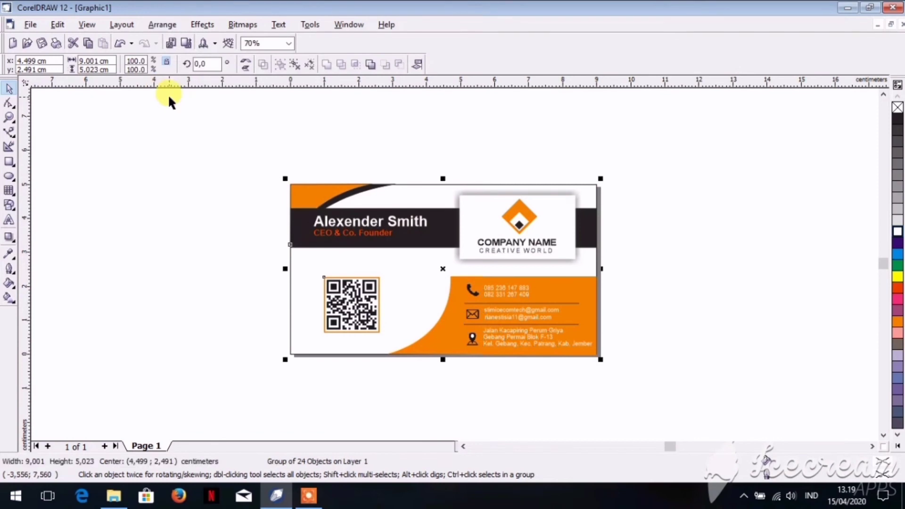
Step: Save the drawing as a CDR file named Latihan Kartu Nama in the Latihan Desain folder
click(30, 24)
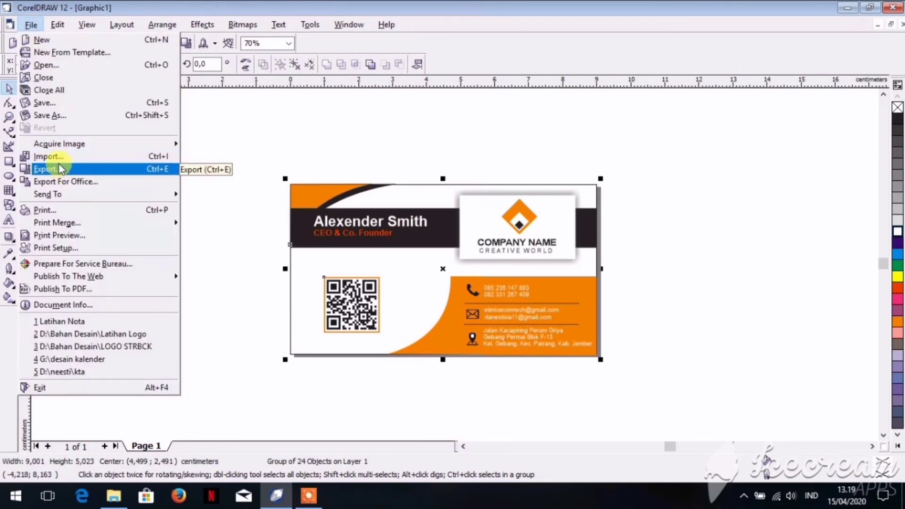
click(42, 104)
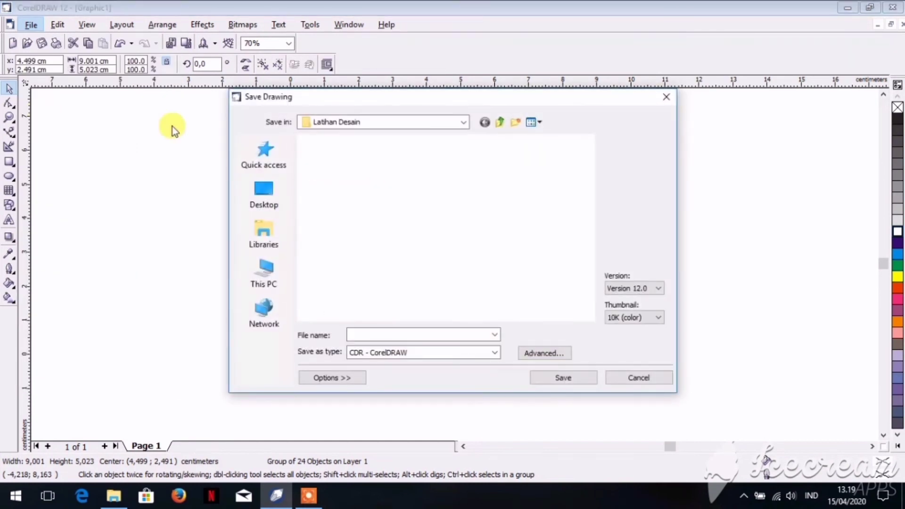
click(399, 333)
text(Latihan Kartu)
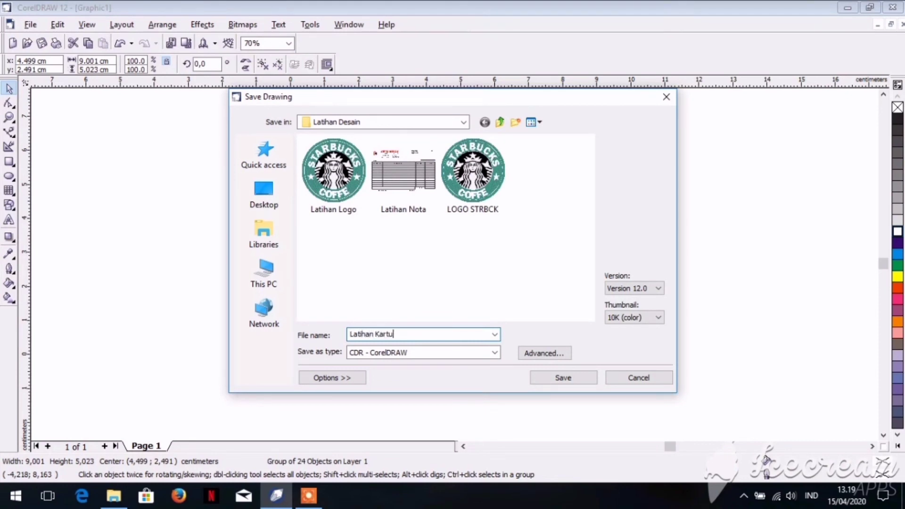
text( Nama)
click(568, 376)
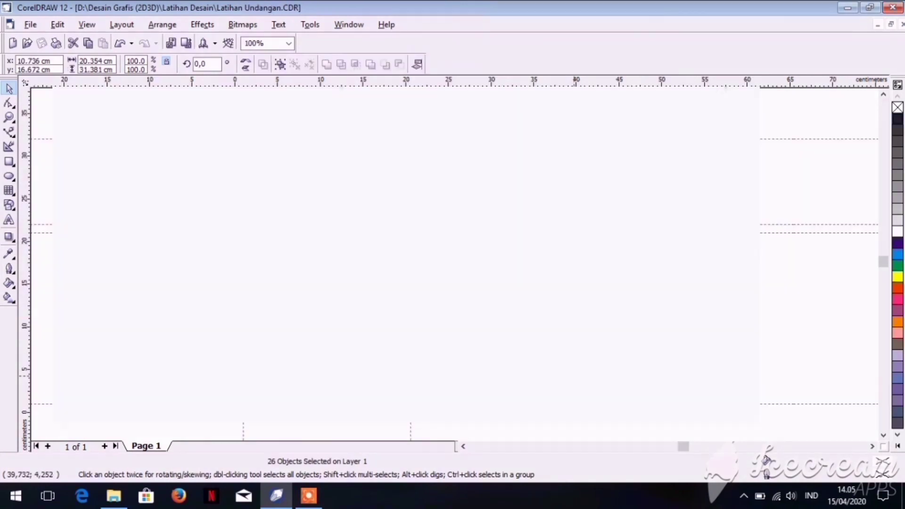